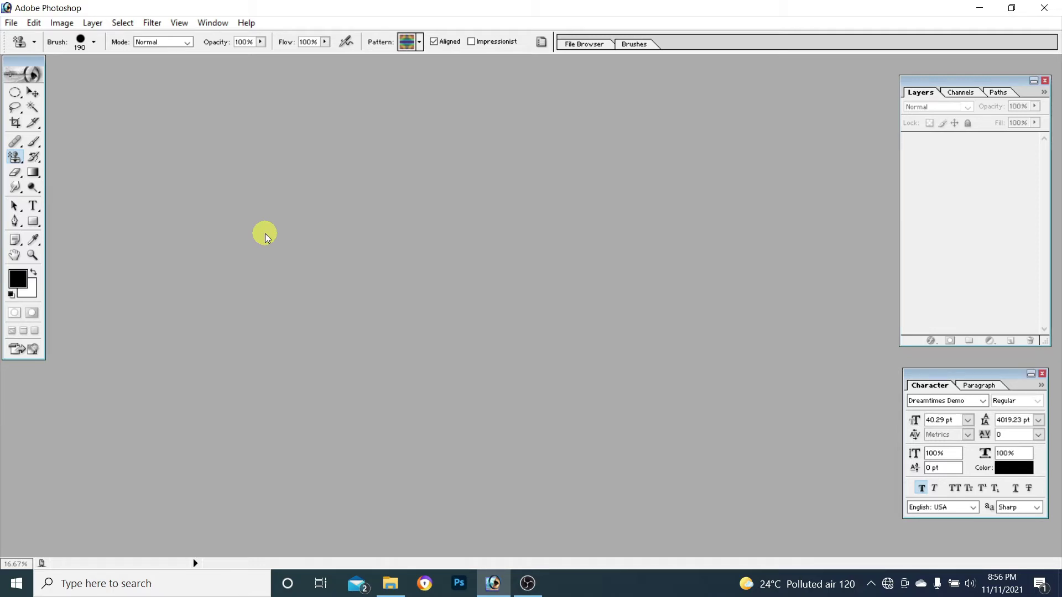
Make the Clone Stamp the active stamp tool, replacing the Pattern Stamp
right_click(16, 160)
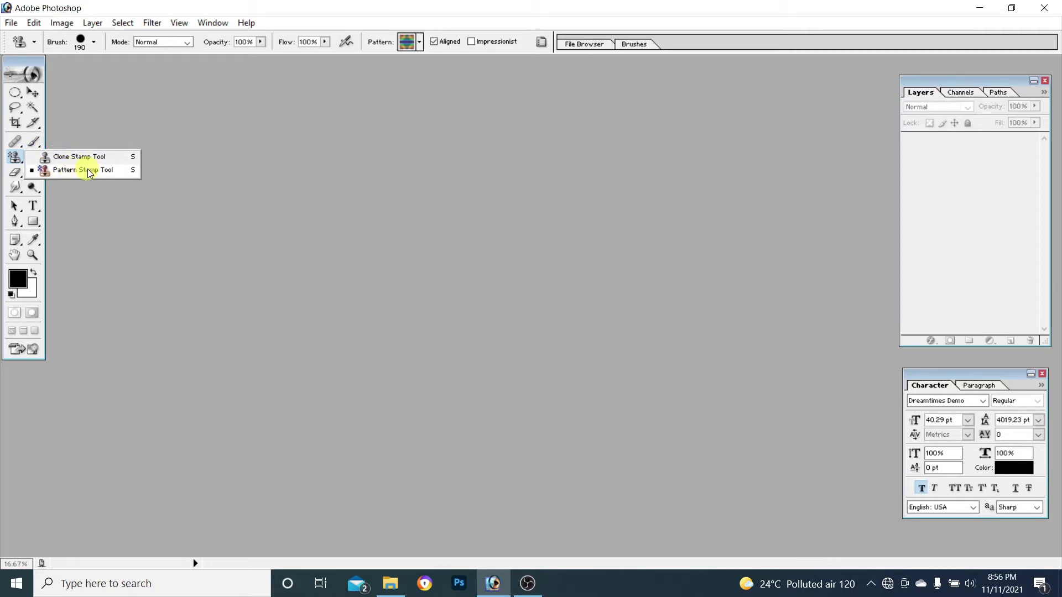
left_click(14, 157)
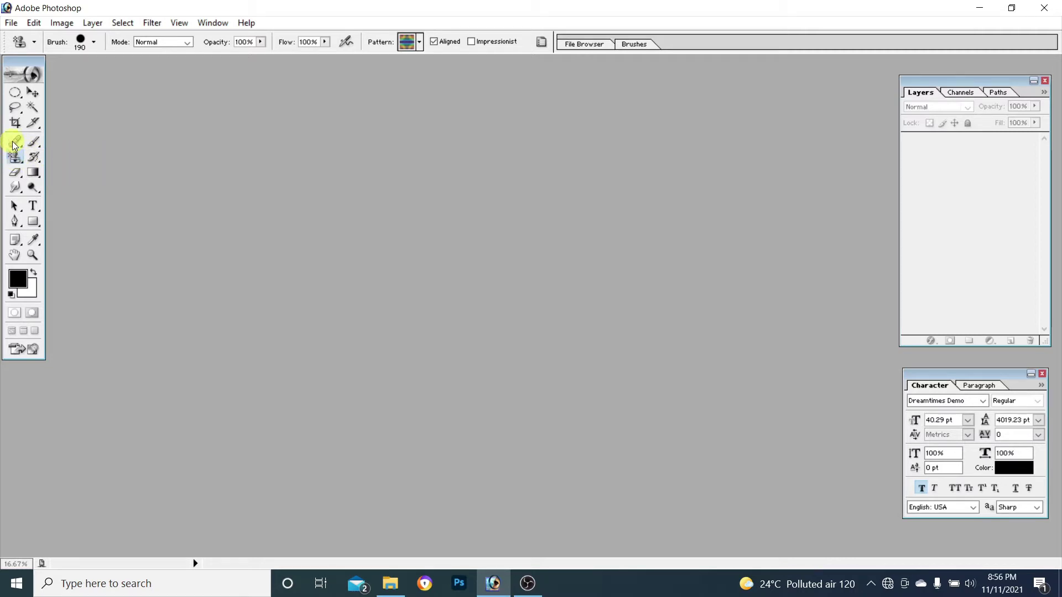
left_click(14, 141)
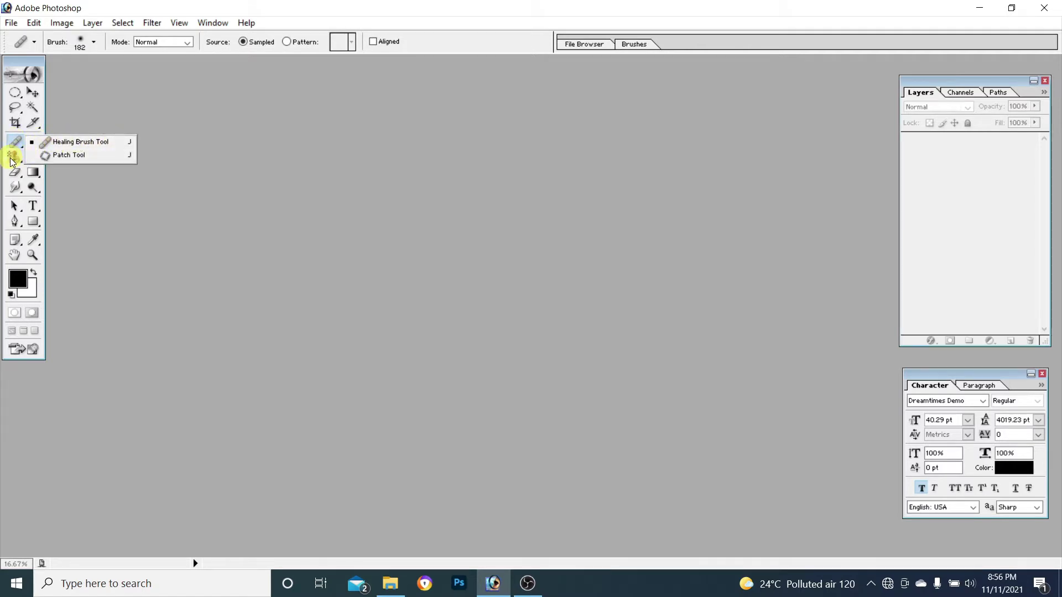
left_click(12, 160)
left_click(72, 160)
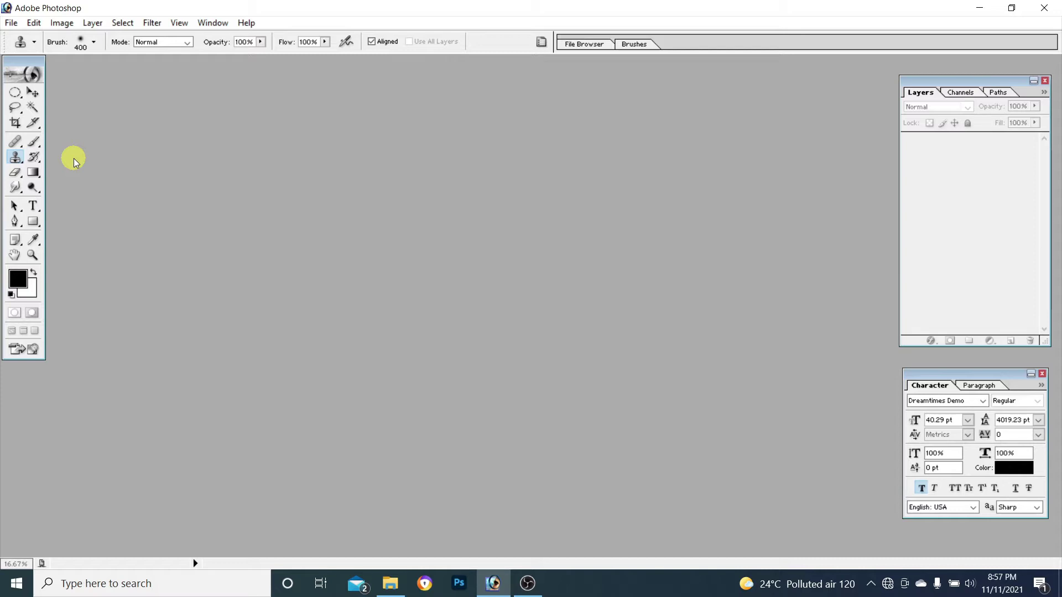
Create a new blank document from the 640 x 480 preset
left_click(11, 23)
left_click(40, 41)
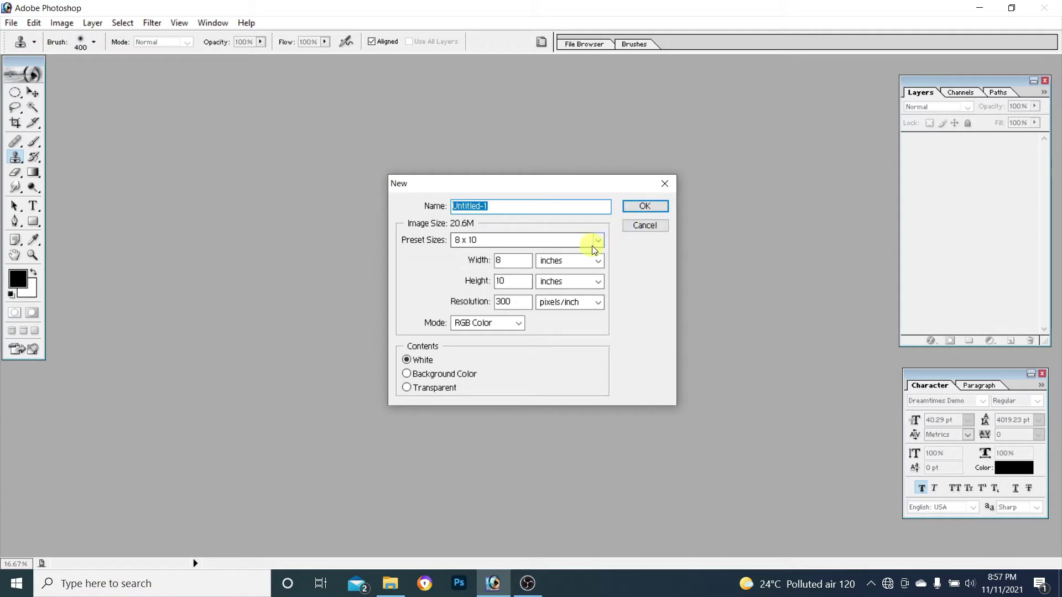
left_click(597, 240)
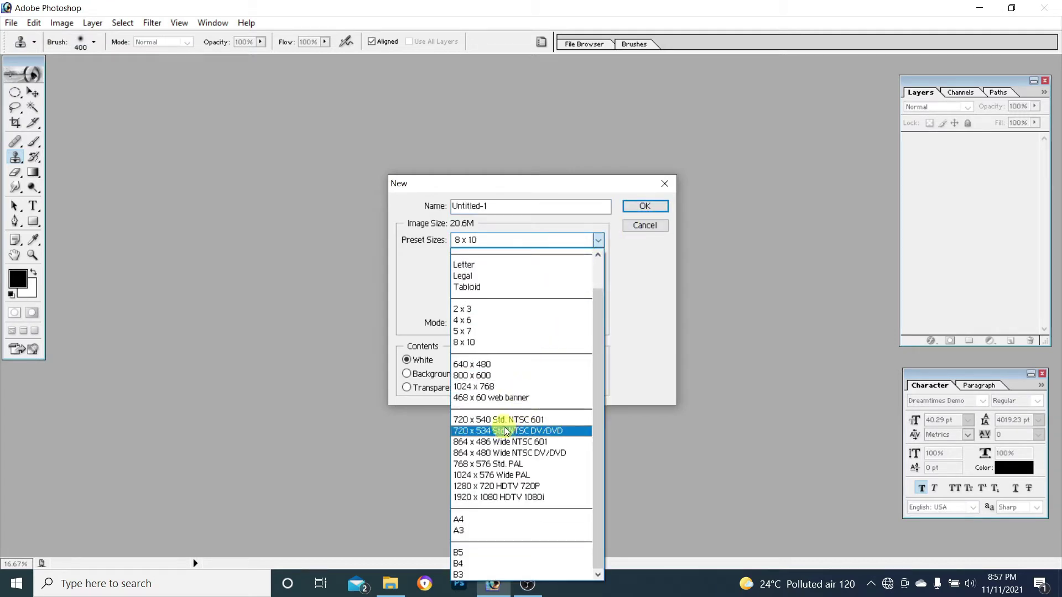
left_click(486, 364)
left_click(642, 205)
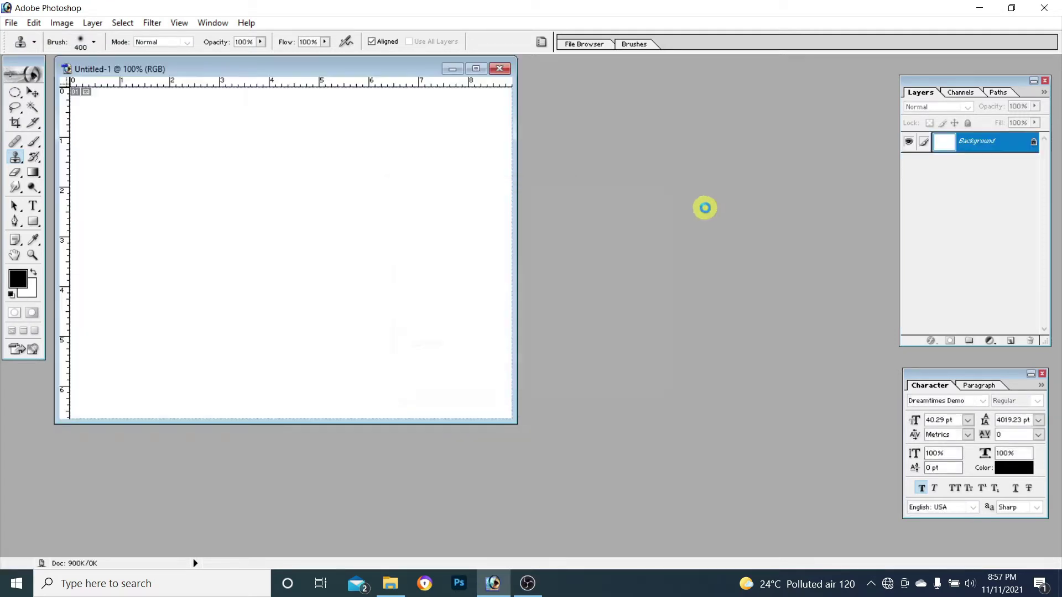
Open the dark freckled portrait photo from the 'use photoshop photo' folder
left_click(14, 23)
left_click(53, 50)
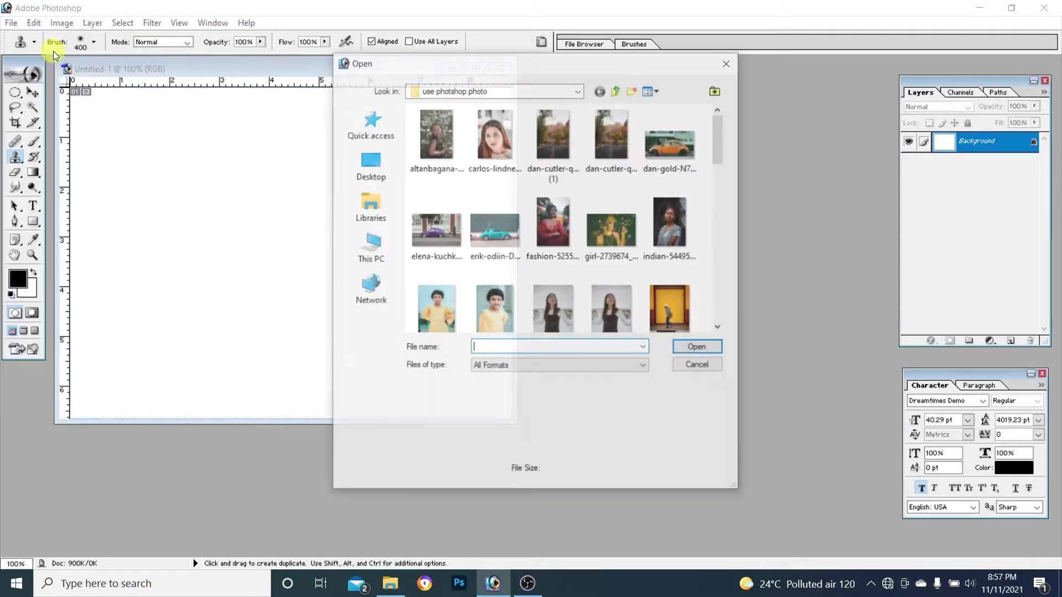
scroll(602, 224, "down", 5)
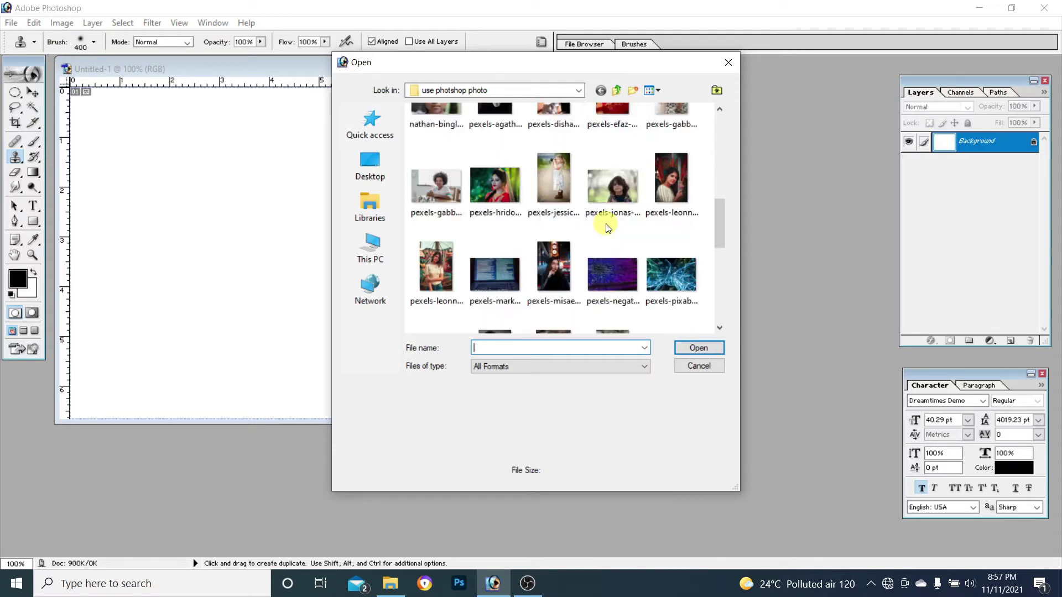
scroll(606, 226, "down", 5)
scroll(607, 227, "down", 3)
scroll(607, 227, "up", 3)
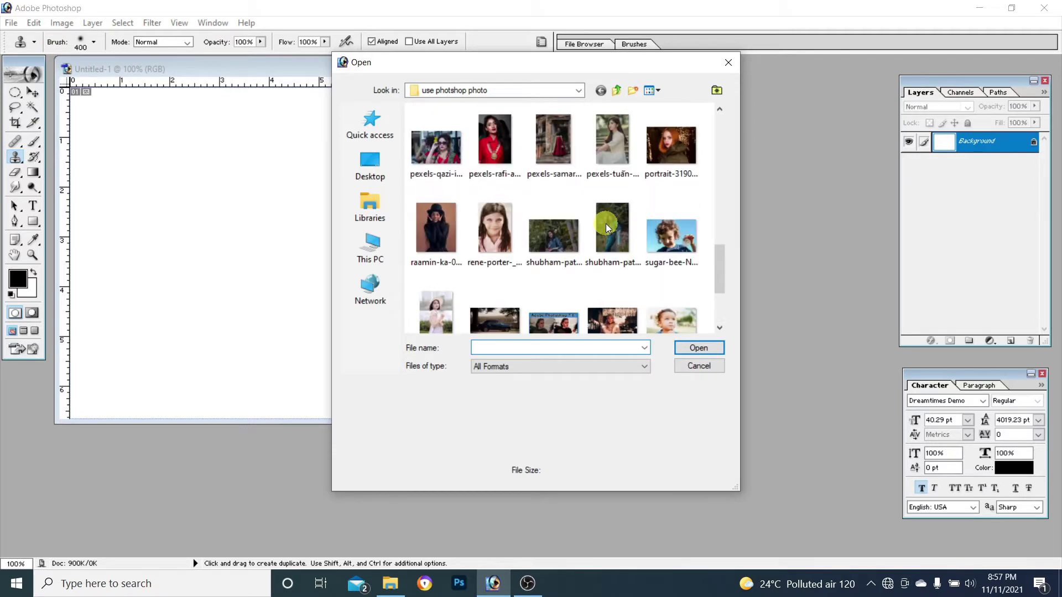
scroll(606, 227, "up", 3)
scroll(606, 227, "down", 2)
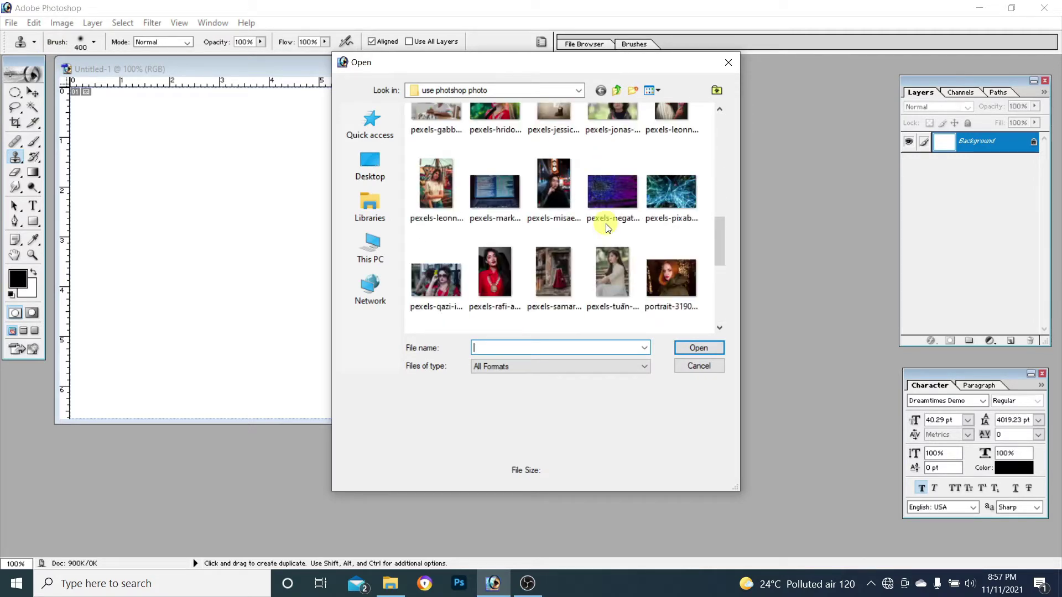
scroll(606, 226, "down", 2)
scroll(607, 227, "down", 2)
scroll(575, 177, "up", 8)
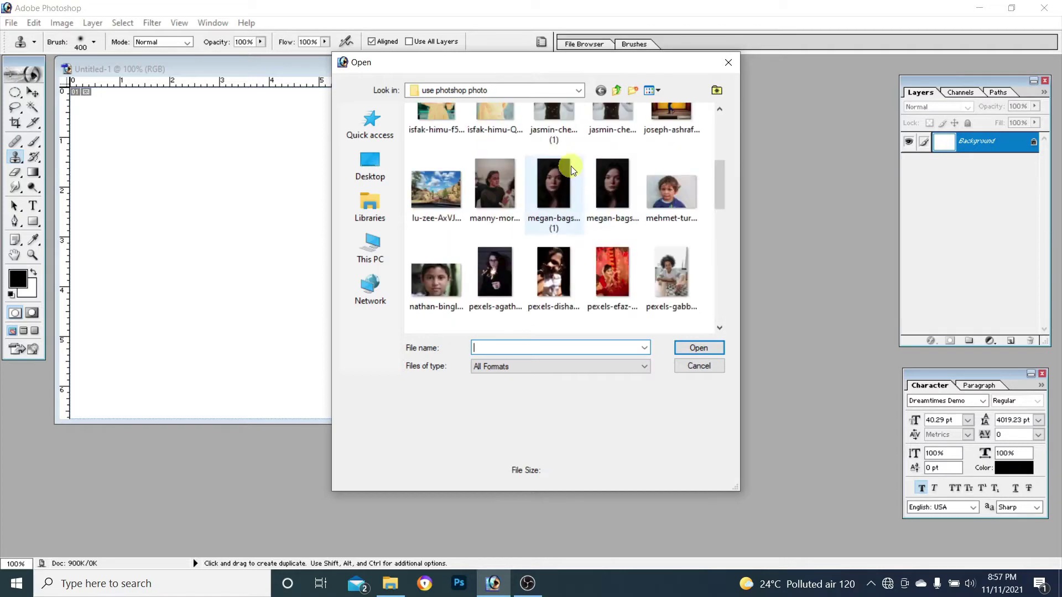
left_click(571, 166)
left_click(705, 346)
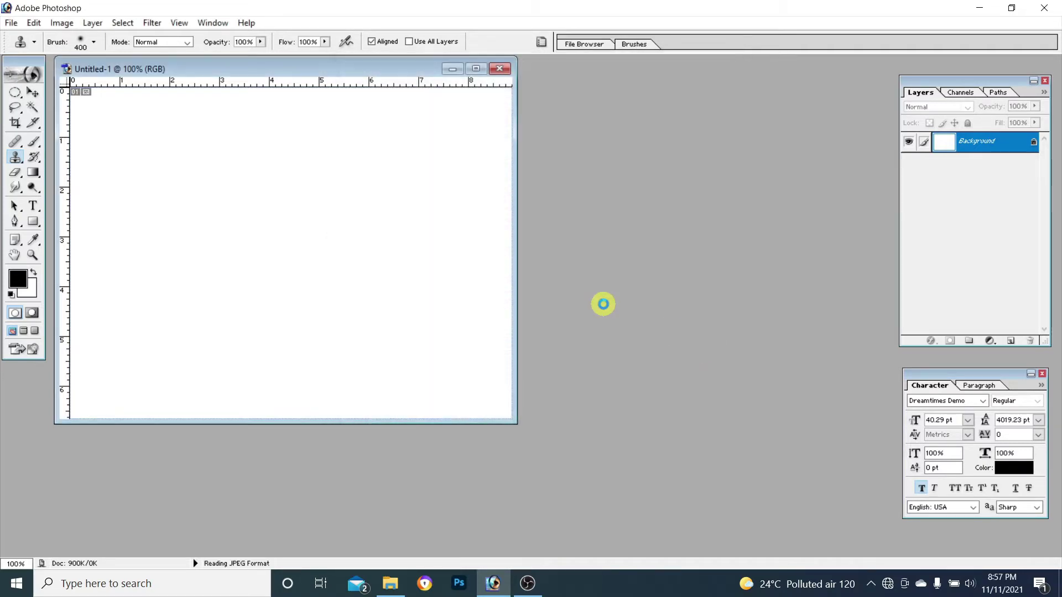
left_click(11, 23)
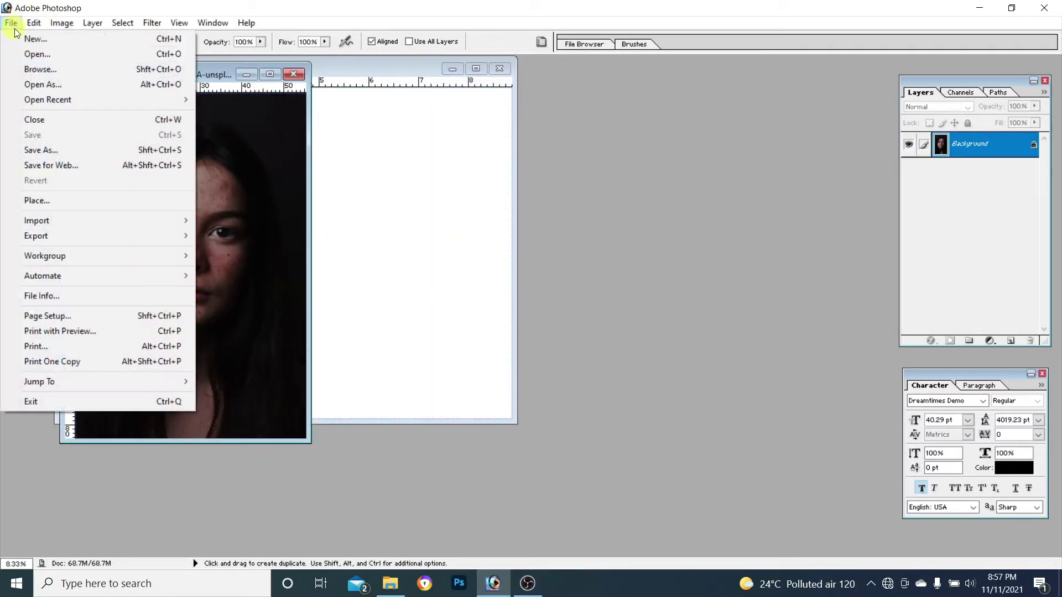
Multi-select the two pexels JPGs in This PC > Downloads and open them together
left_click(54, 53)
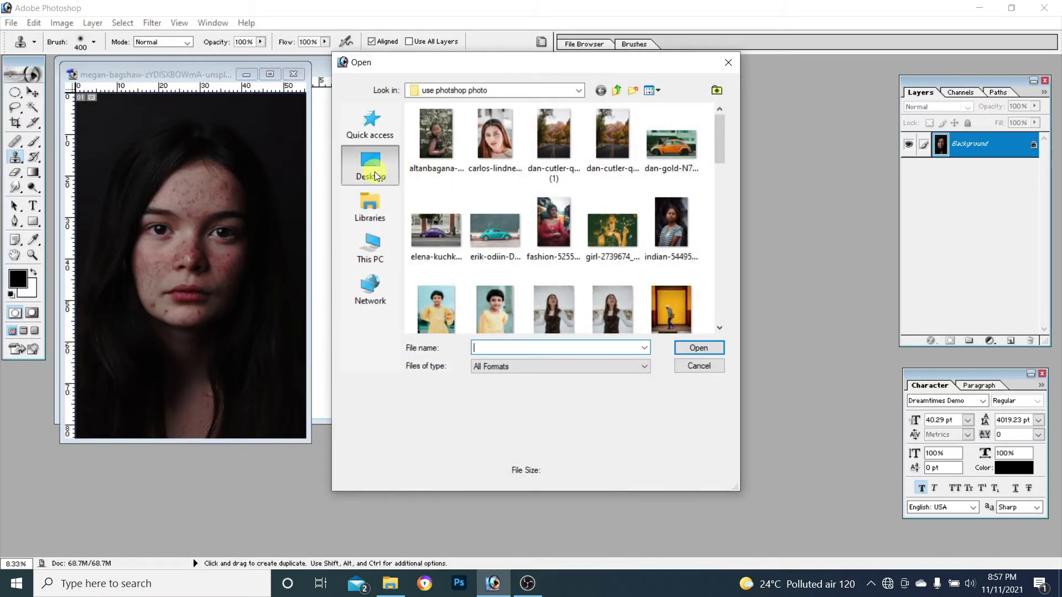
left_click(374, 172)
left_click(373, 253)
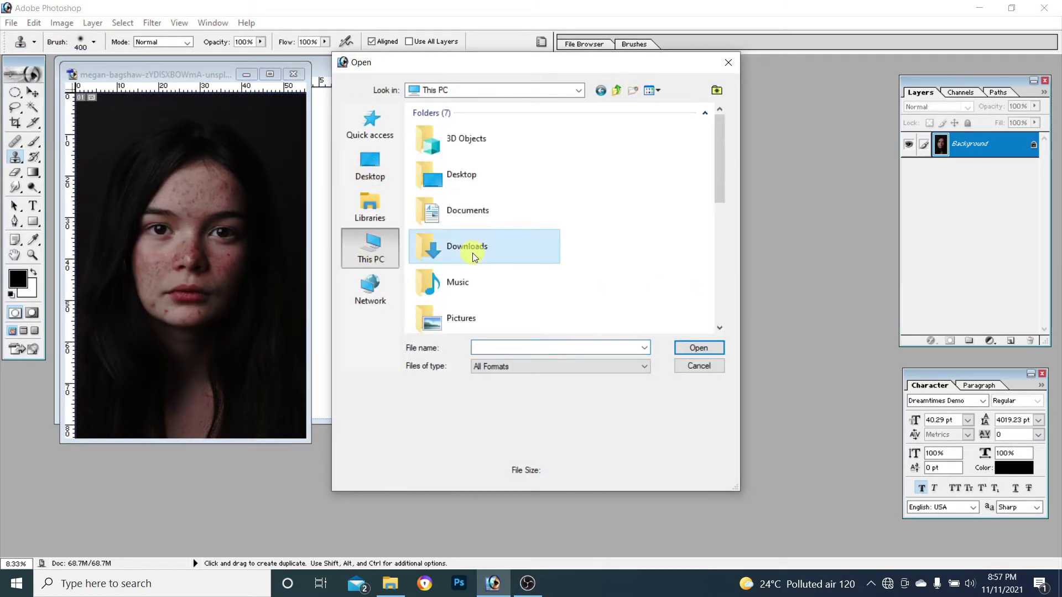
double_click(472, 253)
left_click(477, 155)
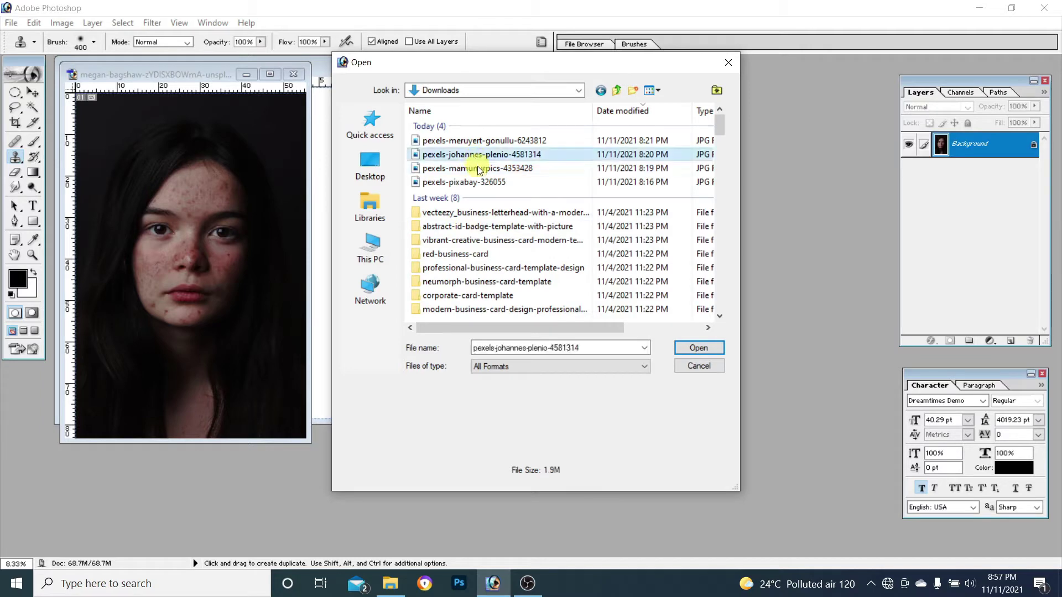
left_click(479, 168)
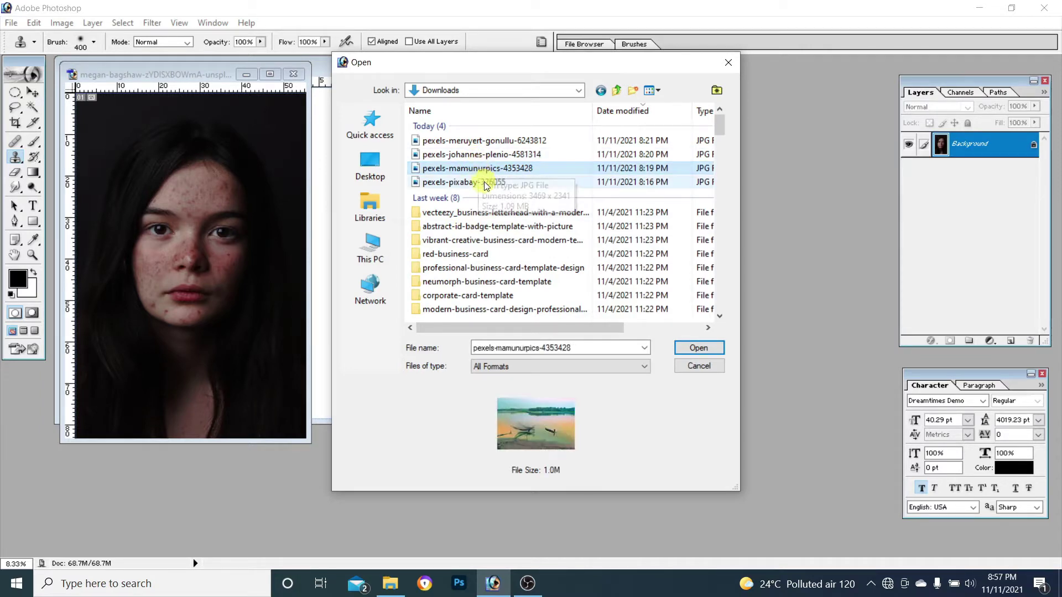
left_click(483, 182)
left_click(705, 350)
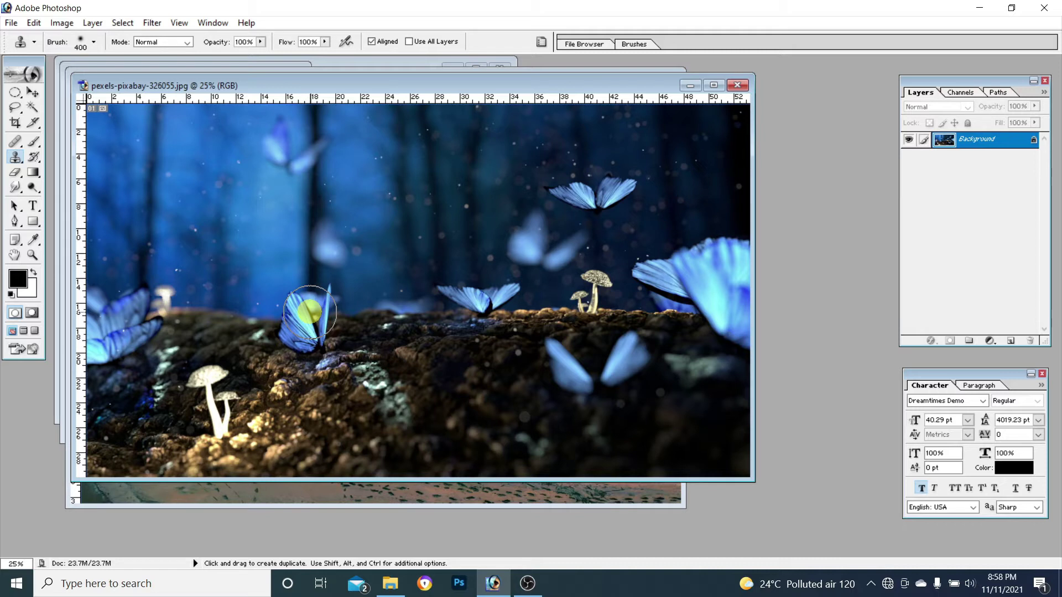
left_click(16, 142)
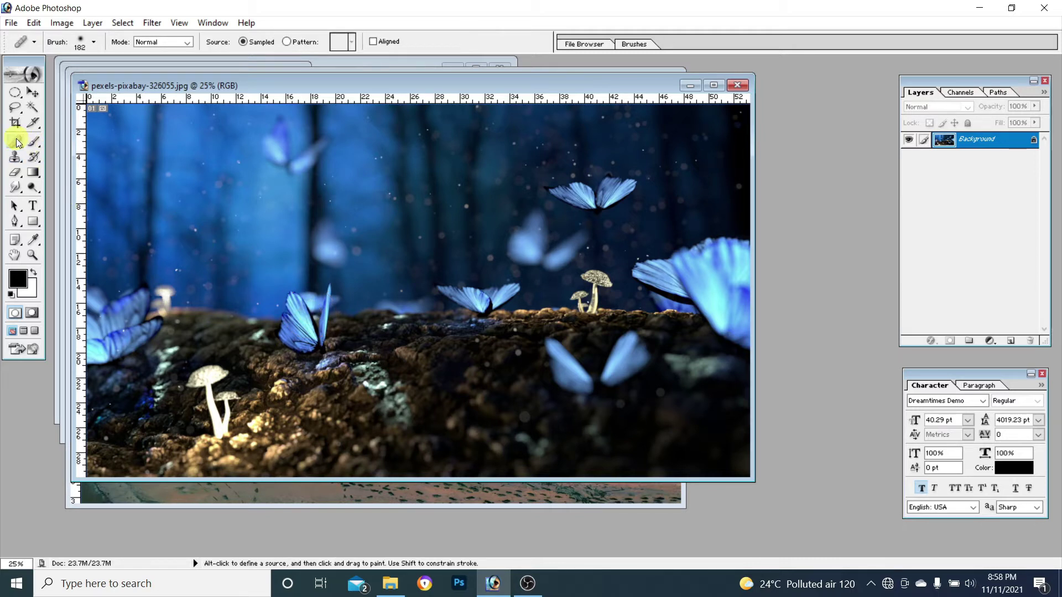
key("alt")
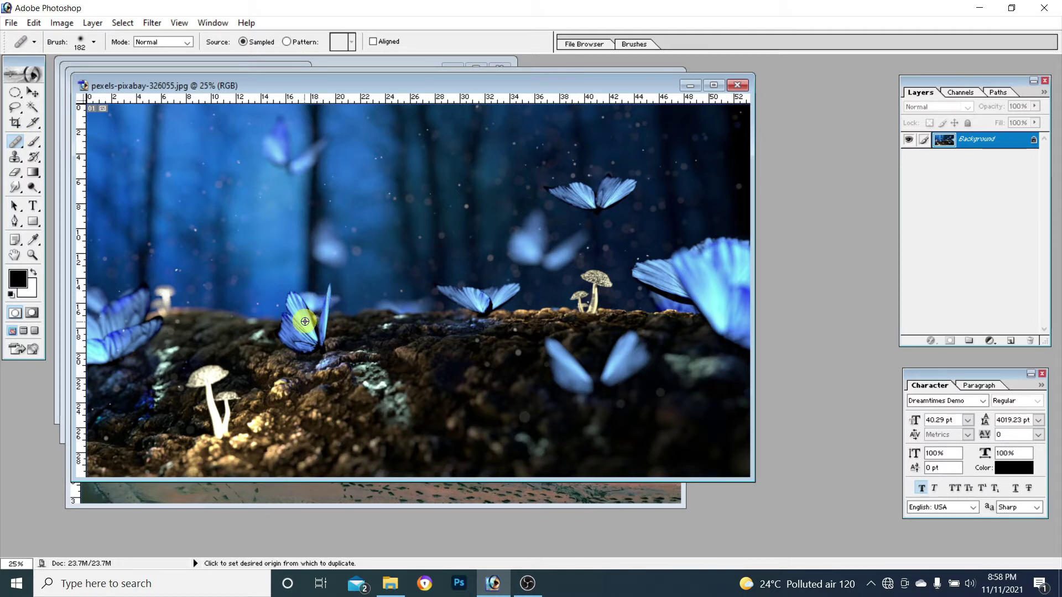
left_click(305, 321, "alt")
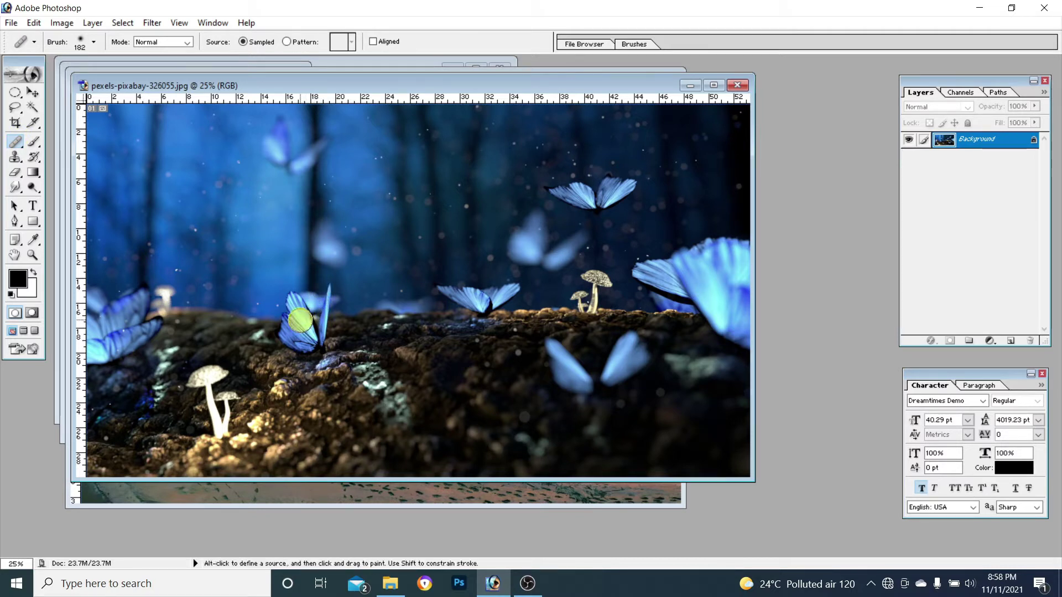
left_click_drag(247, 147, 278, 170)
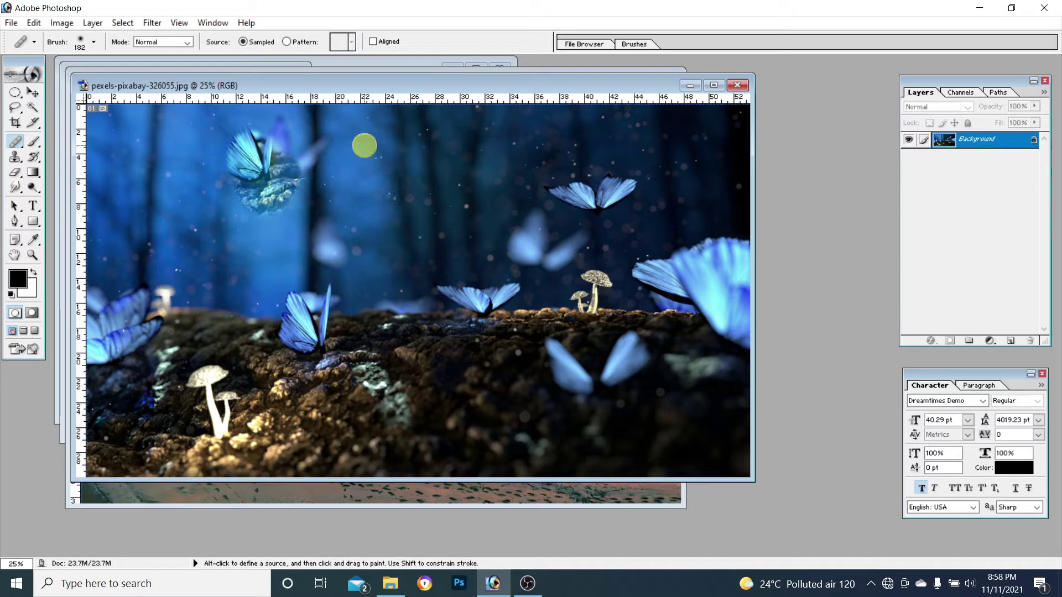
left_click_drag(364, 145, 383, 150)
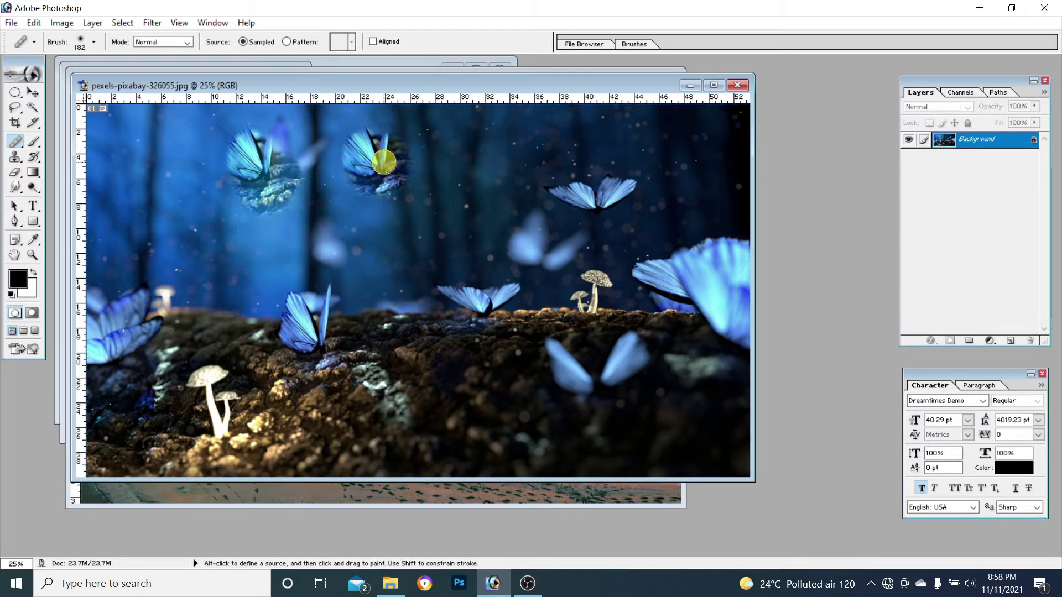
left_click_drag(372, 243, 386, 262)
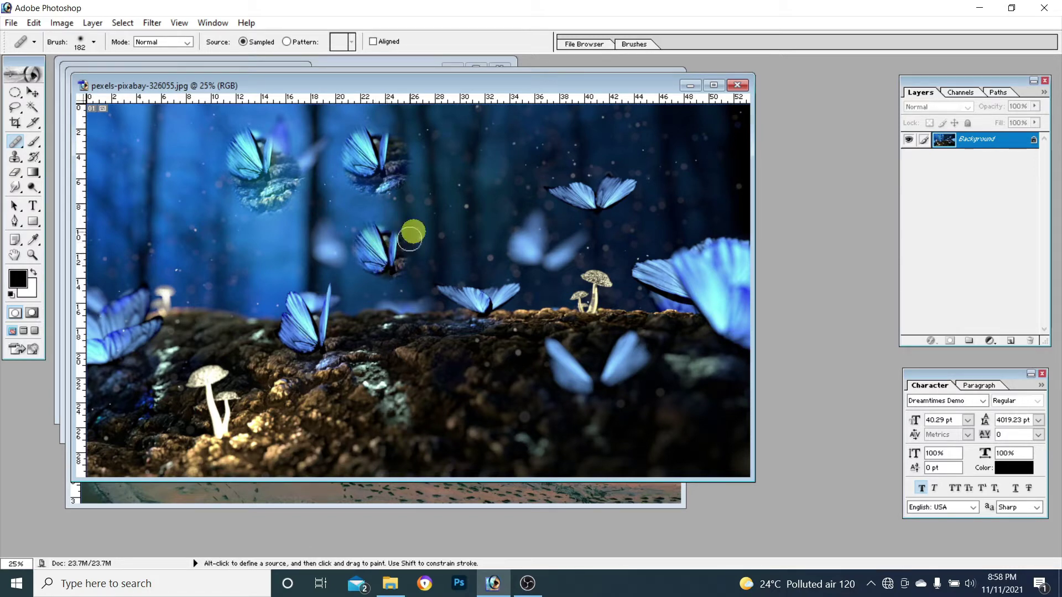
left_click_drag(427, 176, 438, 204)
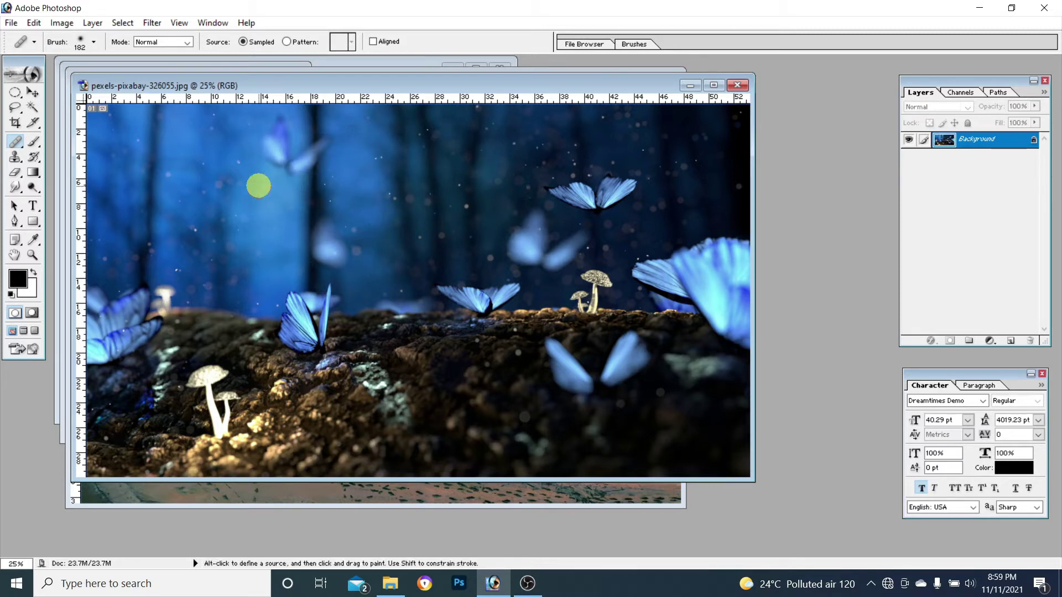
Reselect Clone Stamp with its 400 brush, keeping the blend mode at Normal
left_click(15, 158)
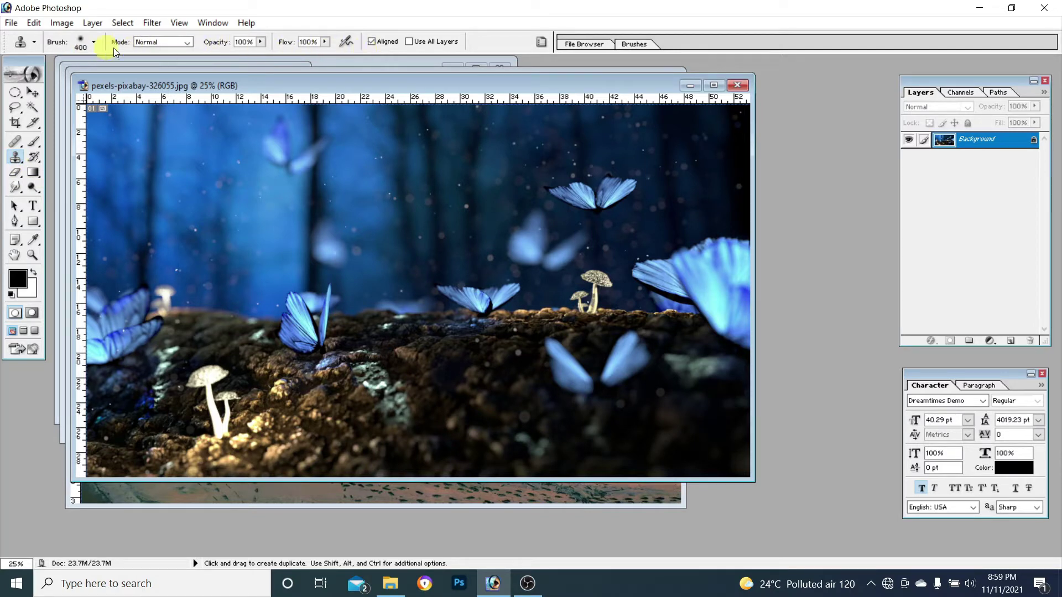
left_click(95, 43)
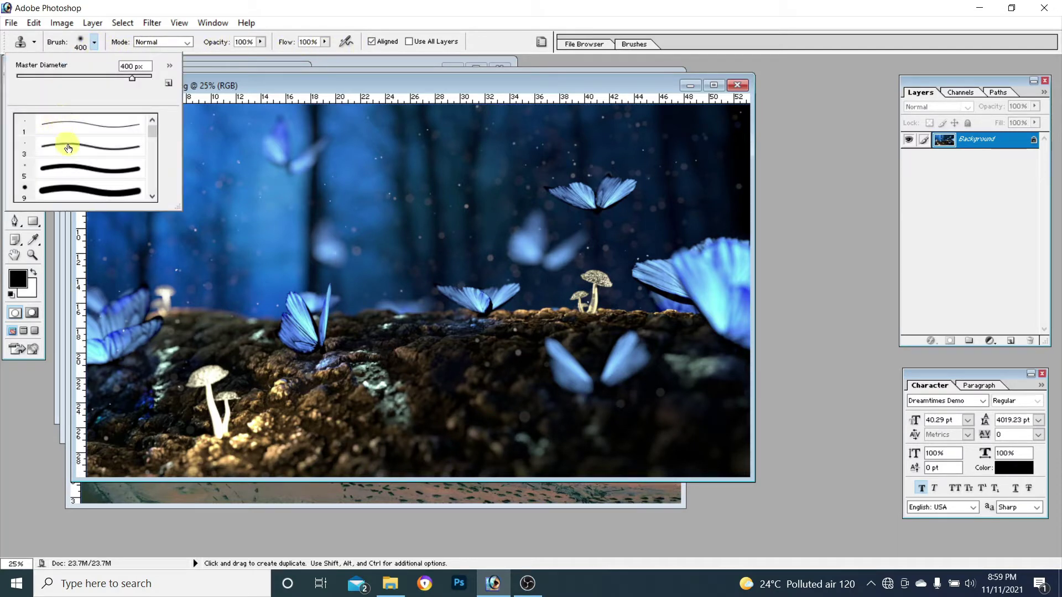
left_click(188, 43)
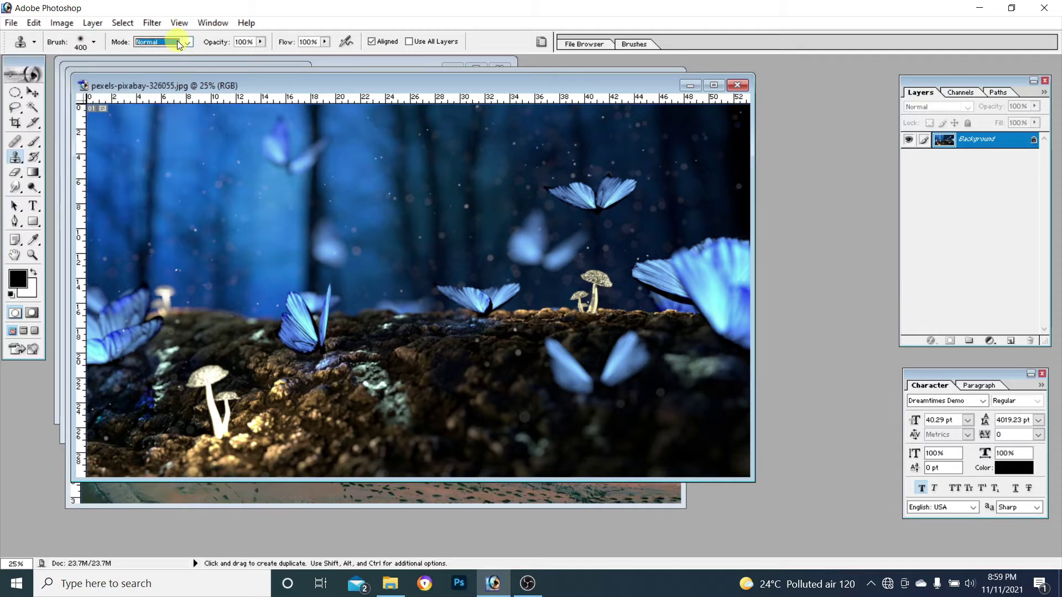
left_click(189, 43)
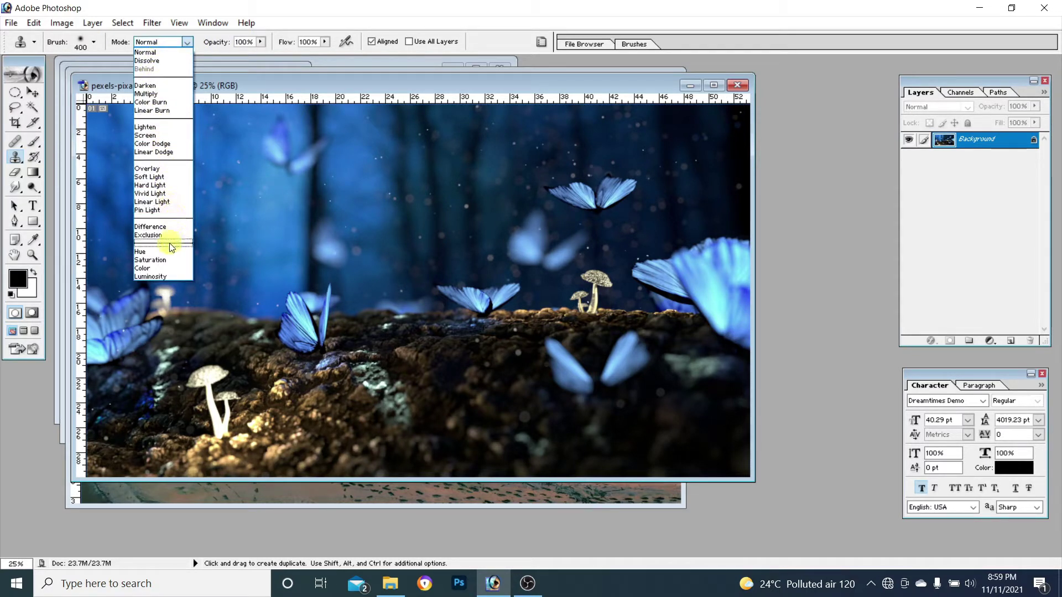
left_click(186, 44)
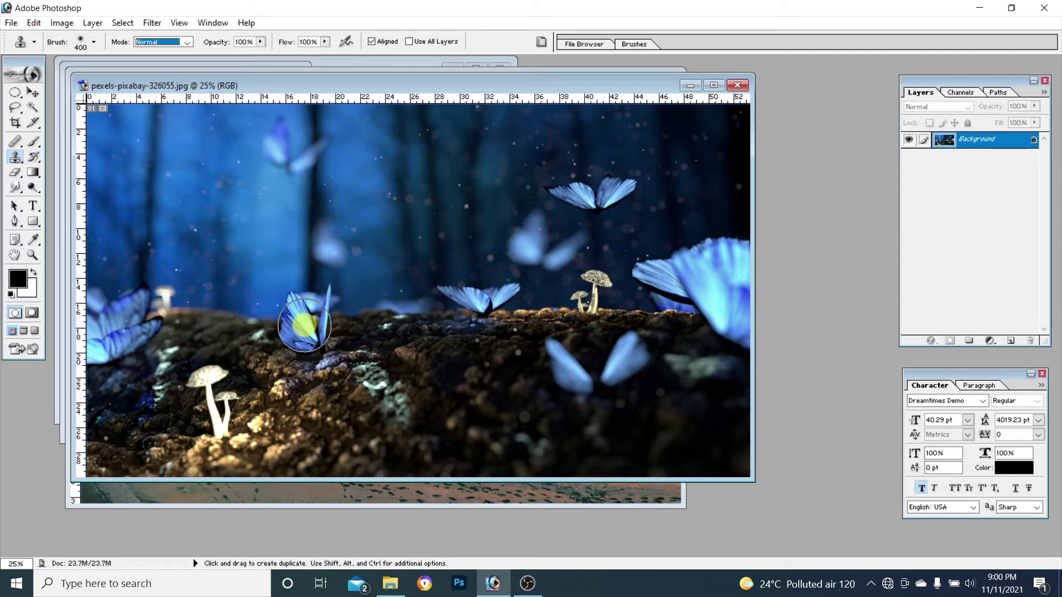
left_click(304, 325, "alt")
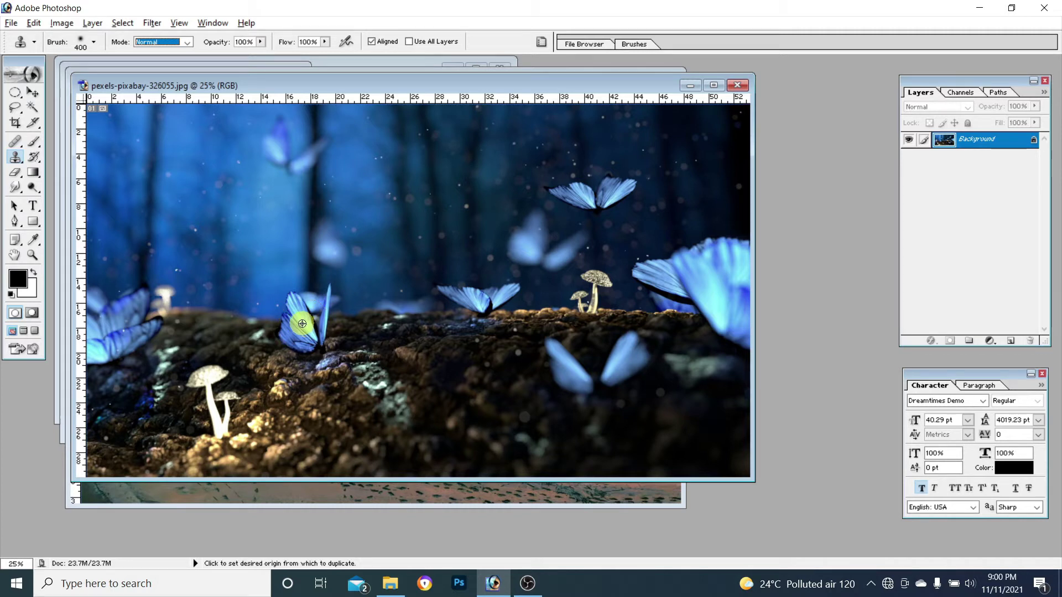
left_click(300, 324, "alt")
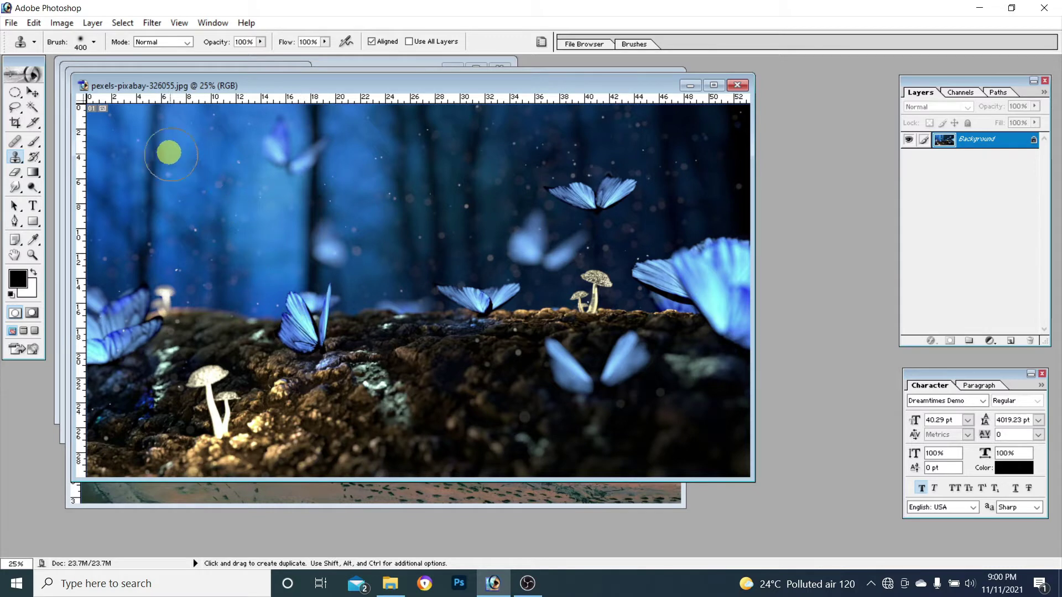
left_click_drag(165, 144, 154, 147)
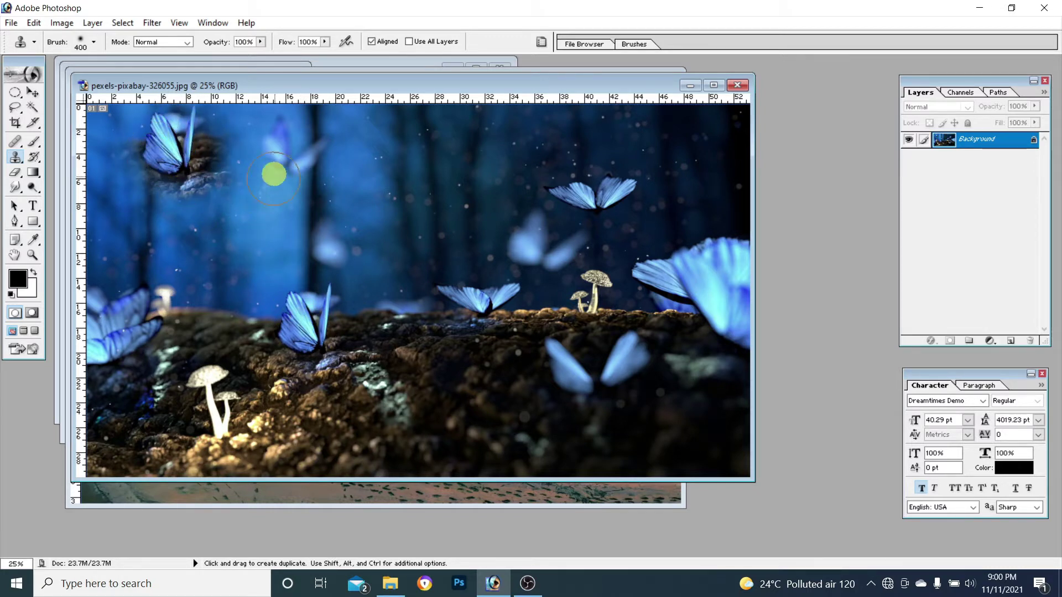
left_click(285, 145)
mouse_move(285, 145)
left_mouse_down()
mouse_move(217, 131)
mouse_move(178, 147)
mouse_move(271, 164)
mouse_move(265, 182)
mouse_move(161, 183)
left_mouse_up()
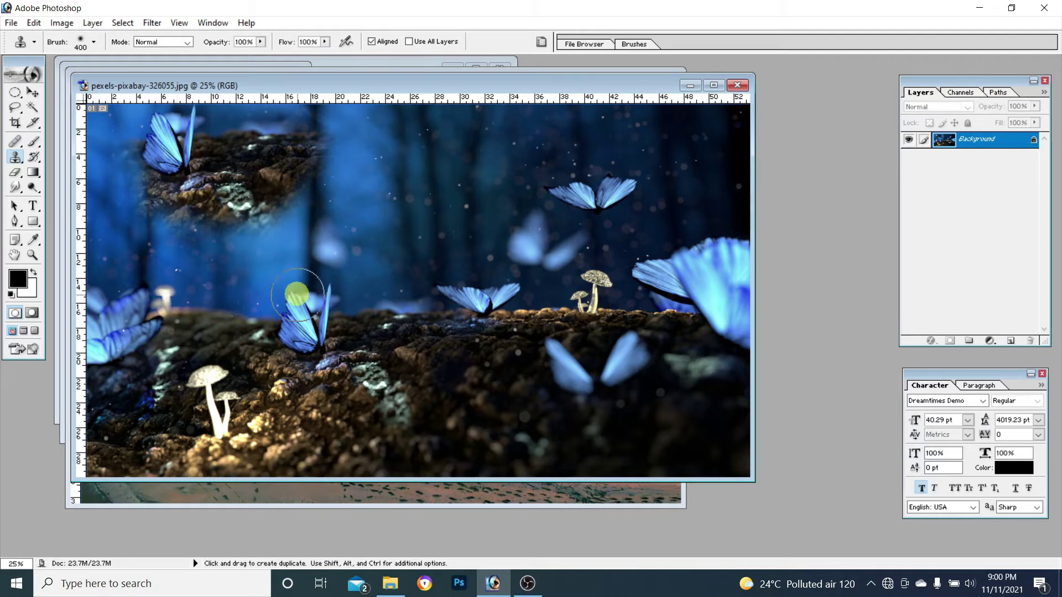
left_click(304, 327, "alt")
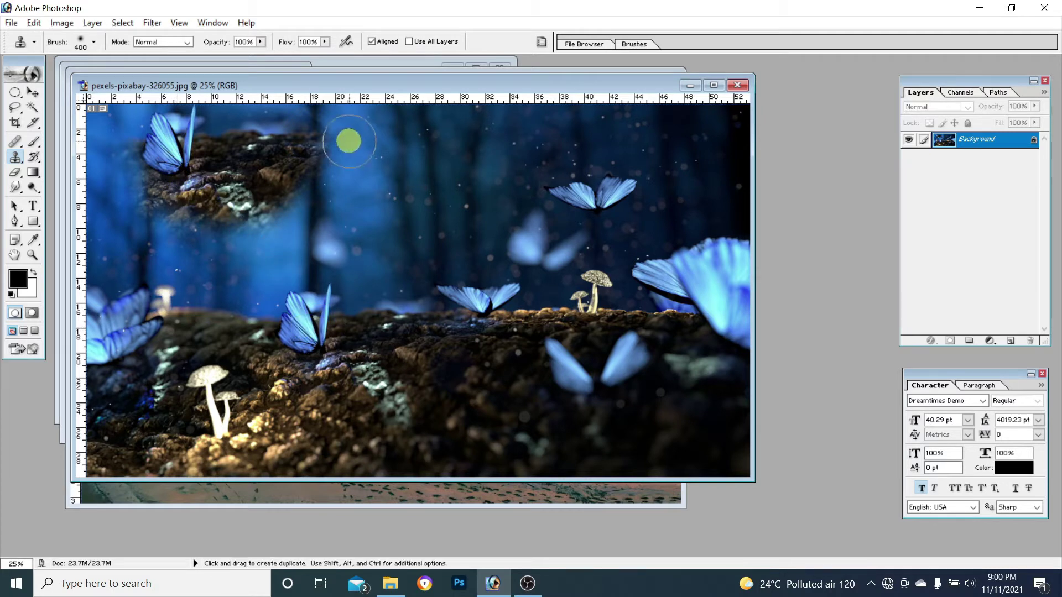
left_click_drag(346, 140, 356, 152)
left_click(297, 326, "alt")
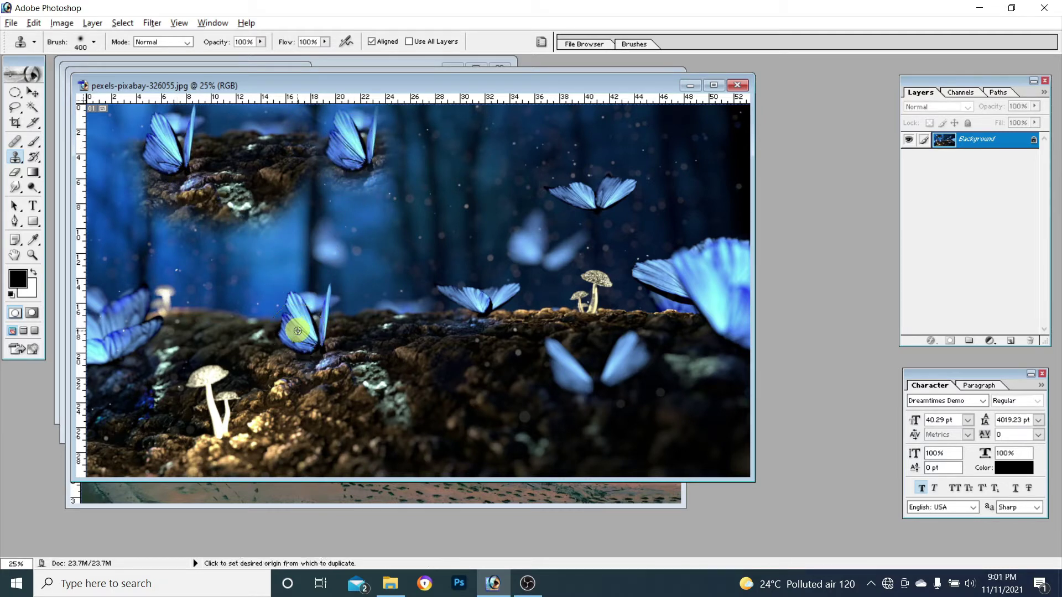
left_click_drag(272, 210, 297, 235)
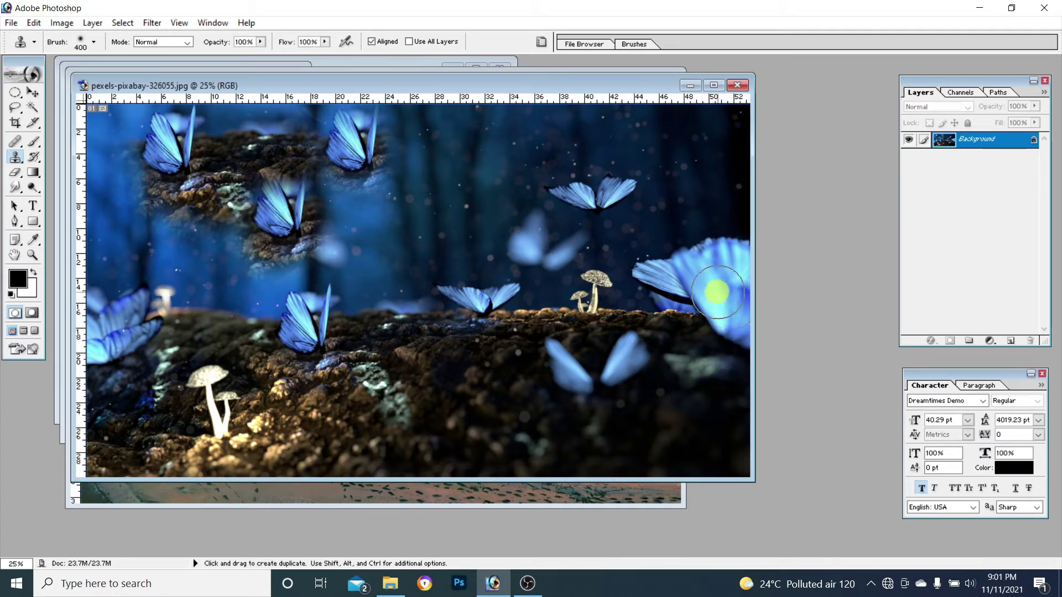
left_click(719, 286, "alt")
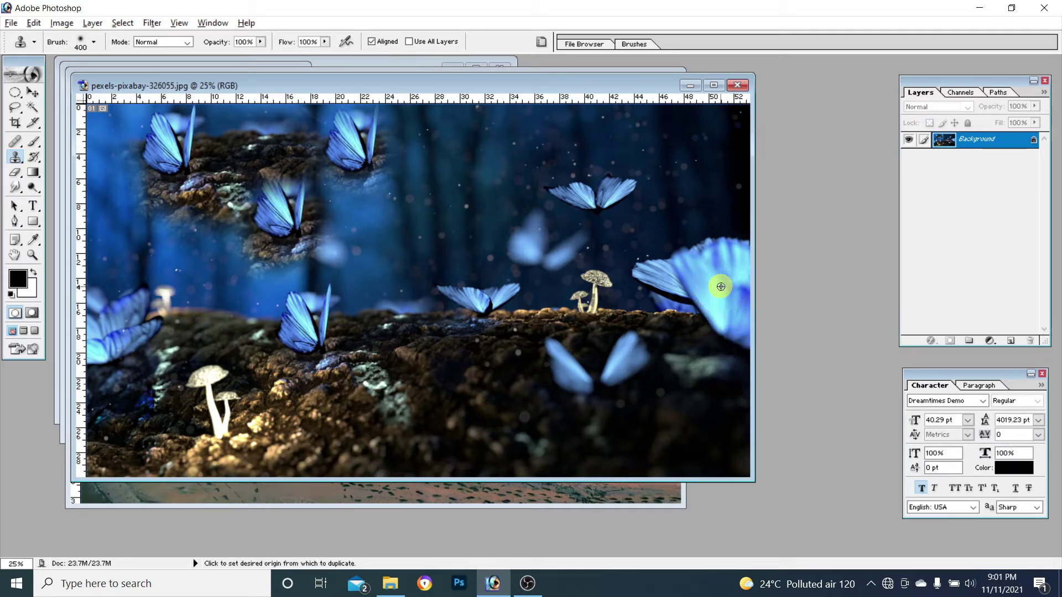
left_click_drag(716, 171, 697, 179)
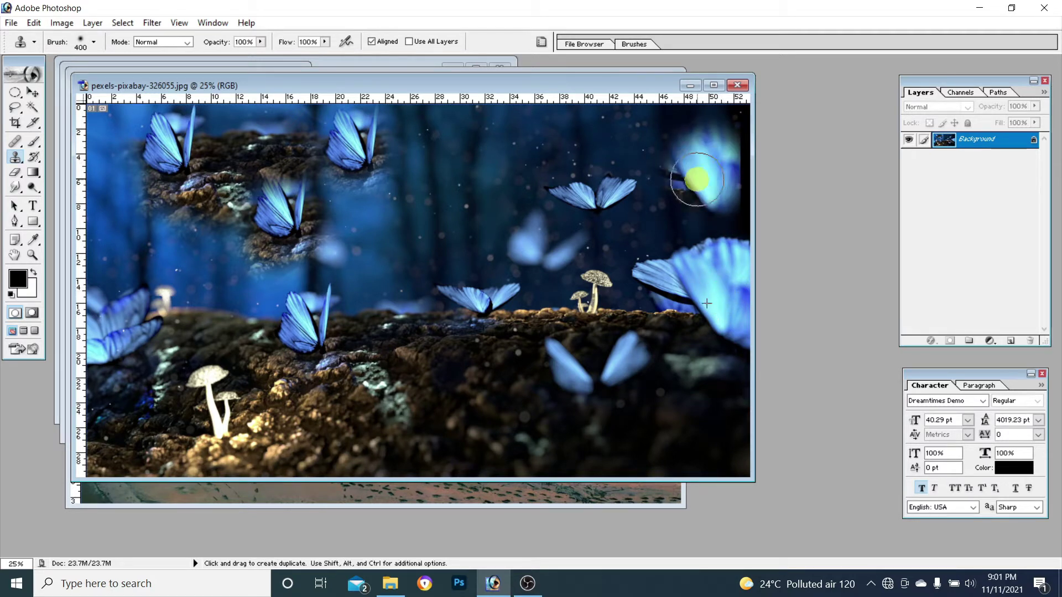
mouse_move(386, 285)
left_mouse_down()
mouse_move(404, 303)
mouse_move(398, 297)
mouse_move(702, 161)
mouse_move(438, 173)
mouse_move(378, 133)
mouse_move(127, 144)
mouse_move(161, 214)
mouse_move(403, 165)
mouse_move(695, 213)
mouse_move(325, 289)
mouse_move(346, 283)
left_mouse_up()
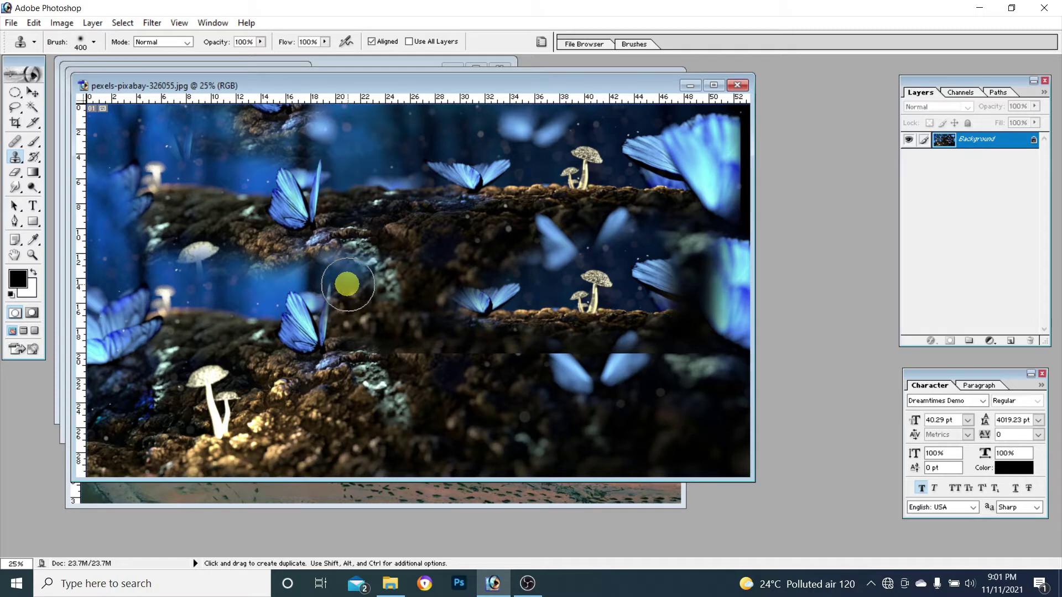
key("ctrl+alt+z")
key("ctrl+alt+z")
key("ctrl+alt+z")
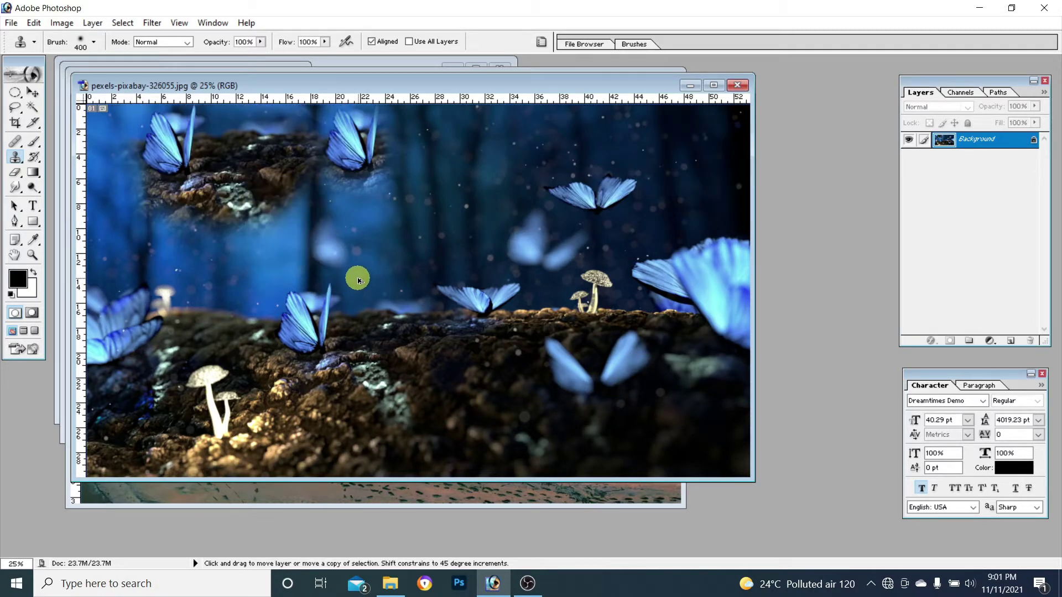
key("ctrl+alt+z")
key("ctrl+alt+z")
key("ctrl+alt+z")
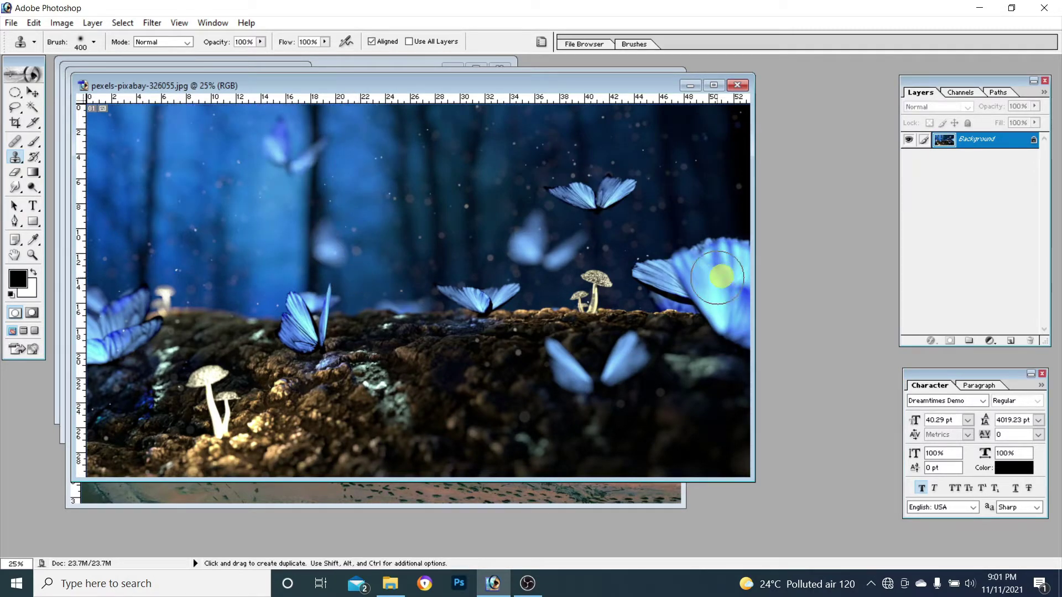
left_click(723, 280, "alt")
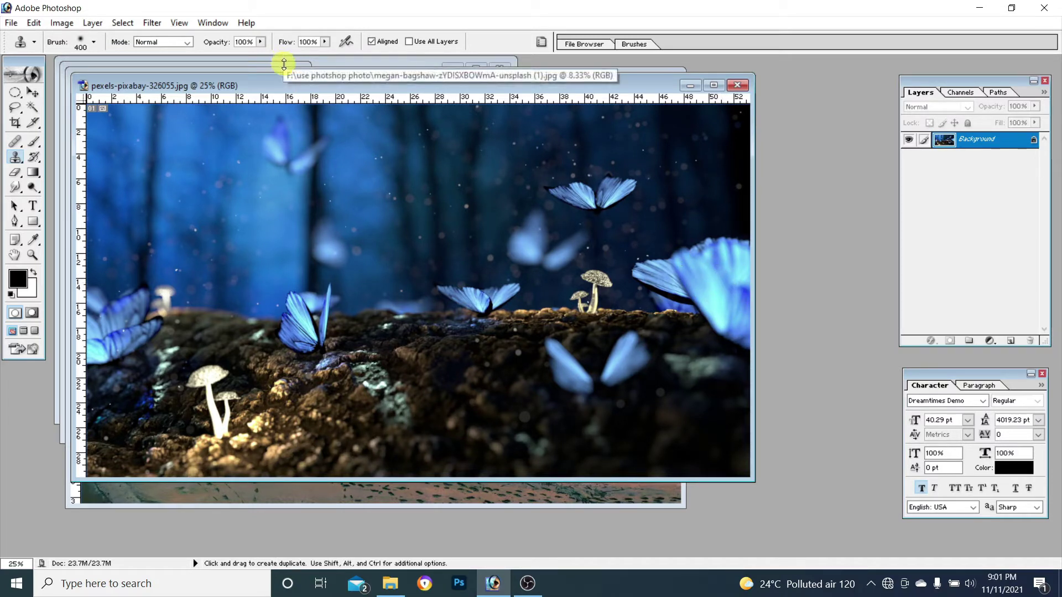
Close the blank Untitled-1 document without saving
key("ctrl+Tab")
key("ctrl+Tab")
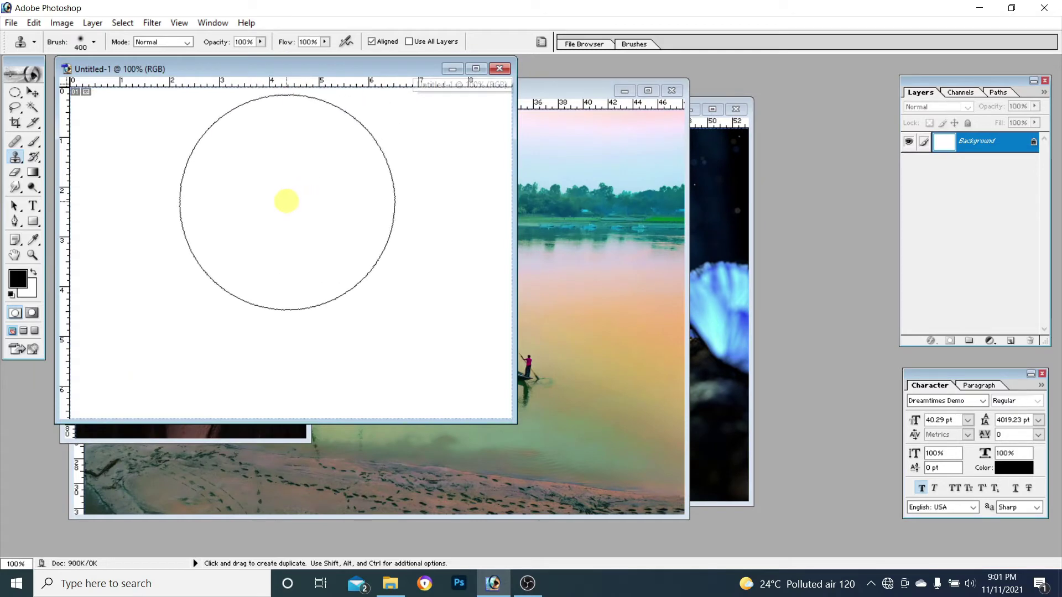
key("ctrl+w")
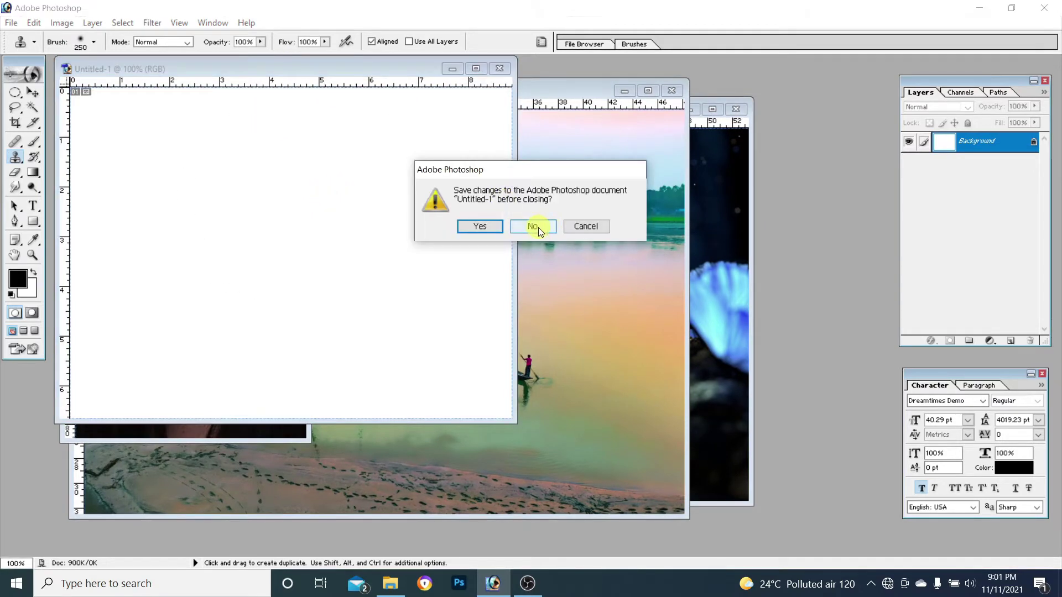
left_click(535, 230)
Create a new blank canvas from the 1920 x 1080 HDTV 1080i preset
left_click(34, 23)
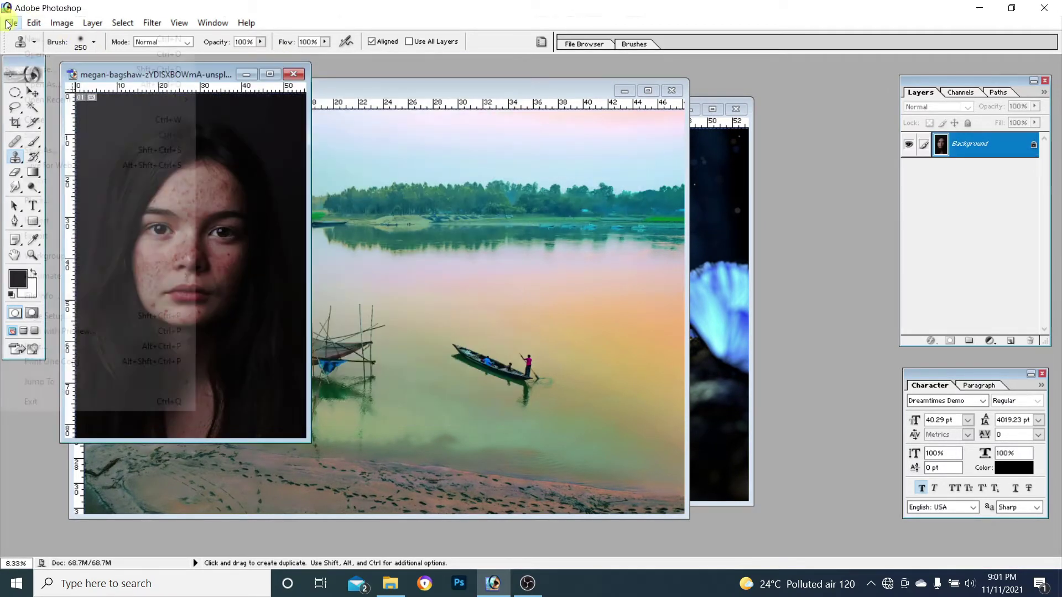
key("ctrl+n")
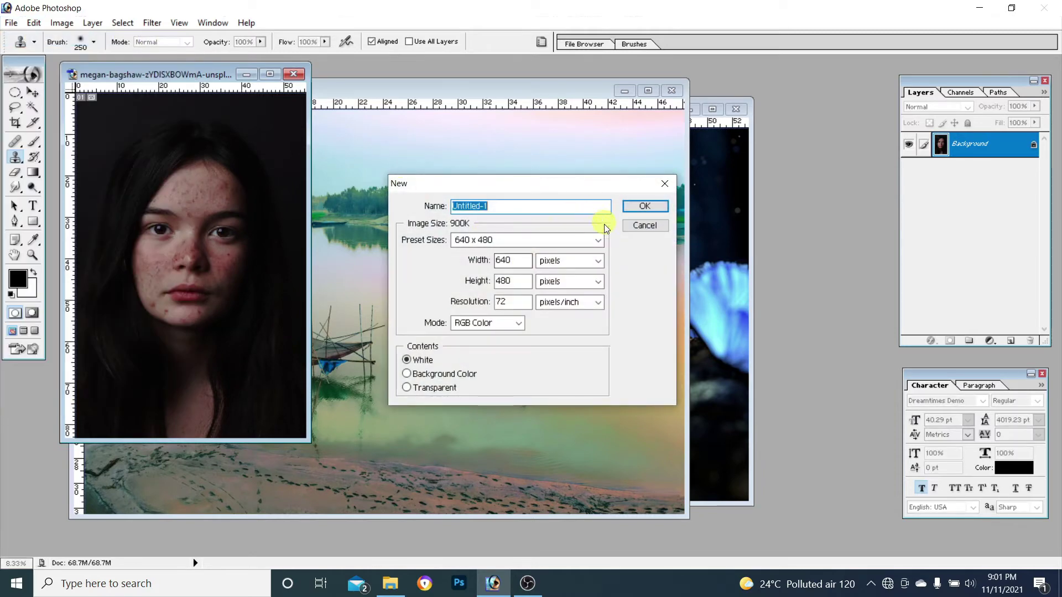
left_click(599, 241)
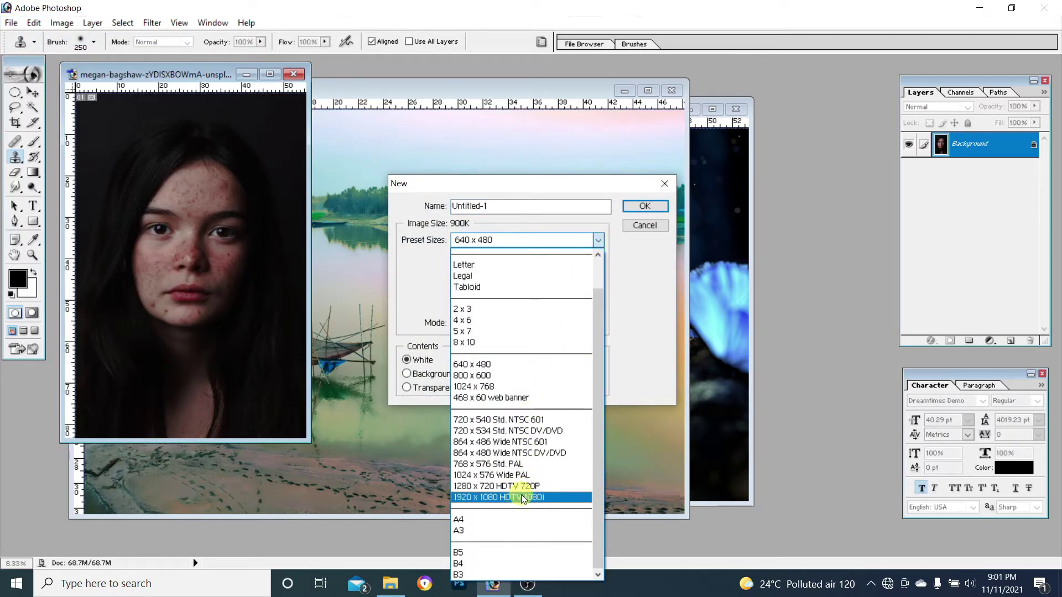
left_click(517, 501)
left_click(641, 206)
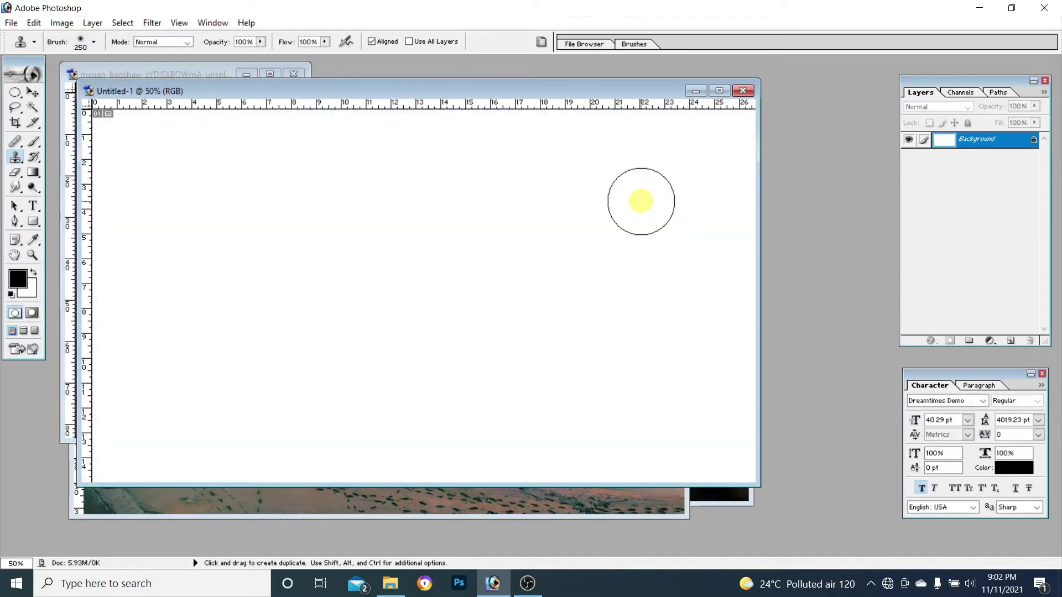
Clone the butterfly forest scene onto the blank canvas, covering the fog and whitish corner
left_click_drag(463, 97, 528, 98)
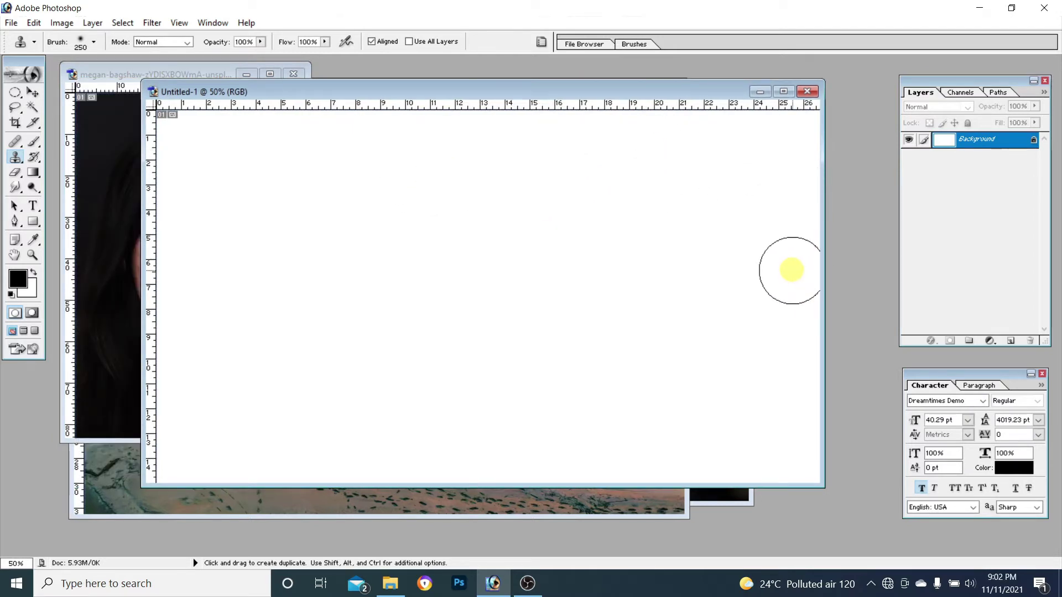
mouse_move(791, 269)
left_mouse_down()
mouse_move(780, 180)
mouse_move(732, 260)
mouse_move(750, 154)
mouse_move(327, 147)
mouse_move(197, 131)
mouse_move(809, 178)
mouse_move(706, 285)
mouse_move(171, 249)
mouse_move(395, 314)
mouse_move(640, 339)
mouse_move(431, 332)
mouse_move(196, 356)
mouse_move(606, 374)
mouse_move(787, 360)
mouse_move(676, 352)
left_mouse_up()
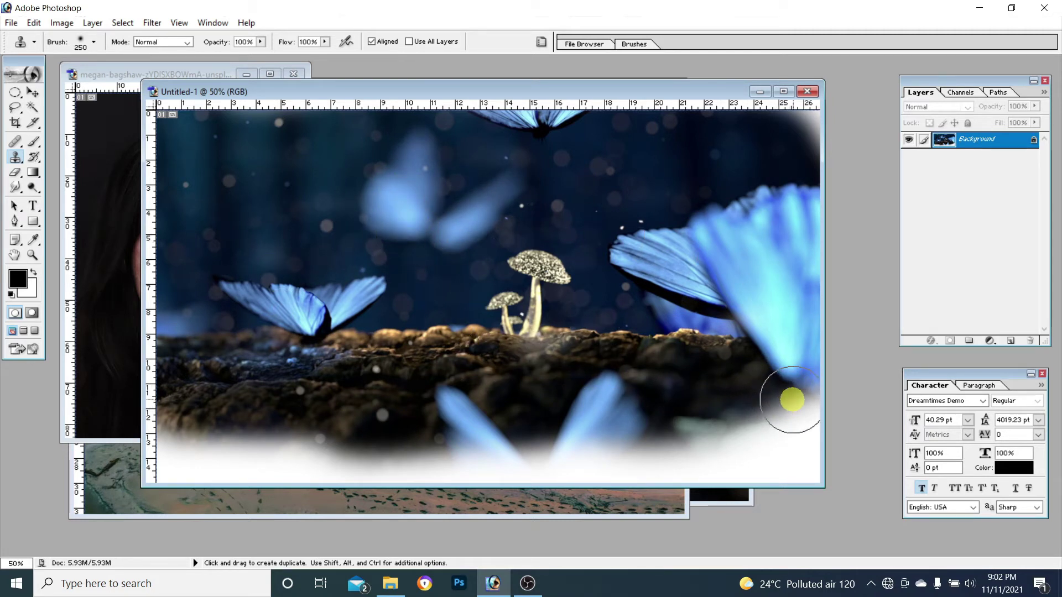
mouse_move(781, 391)
left_mouse_down()
mouse_move(161, 426)
mouse_move(559, 483)
mouse_move(439, 450)
mouse_move(472, 132)
left_mouse_up()
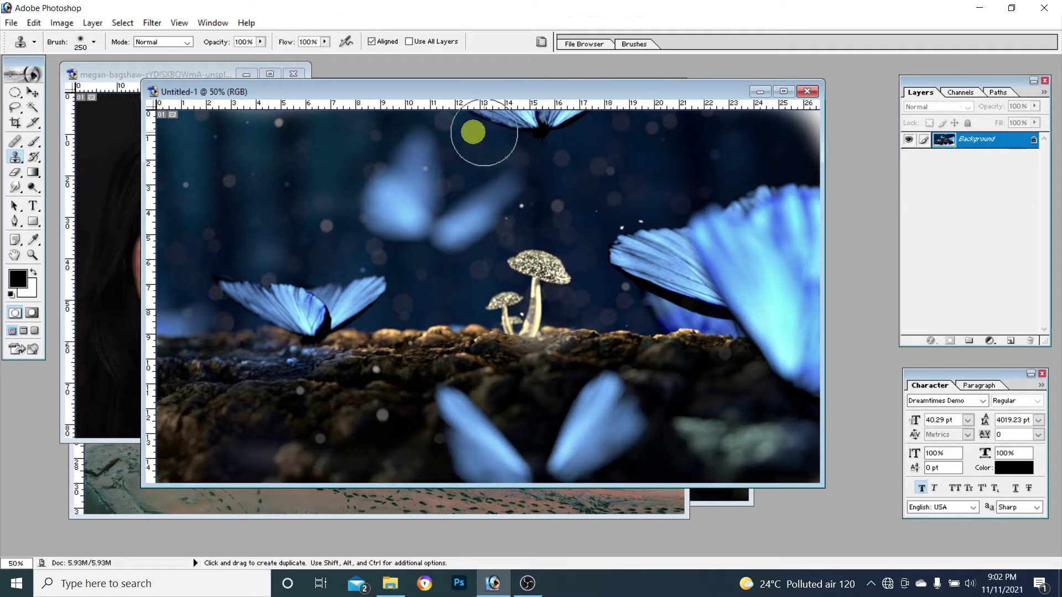
left_click_drag(746, 124, 813, 155)
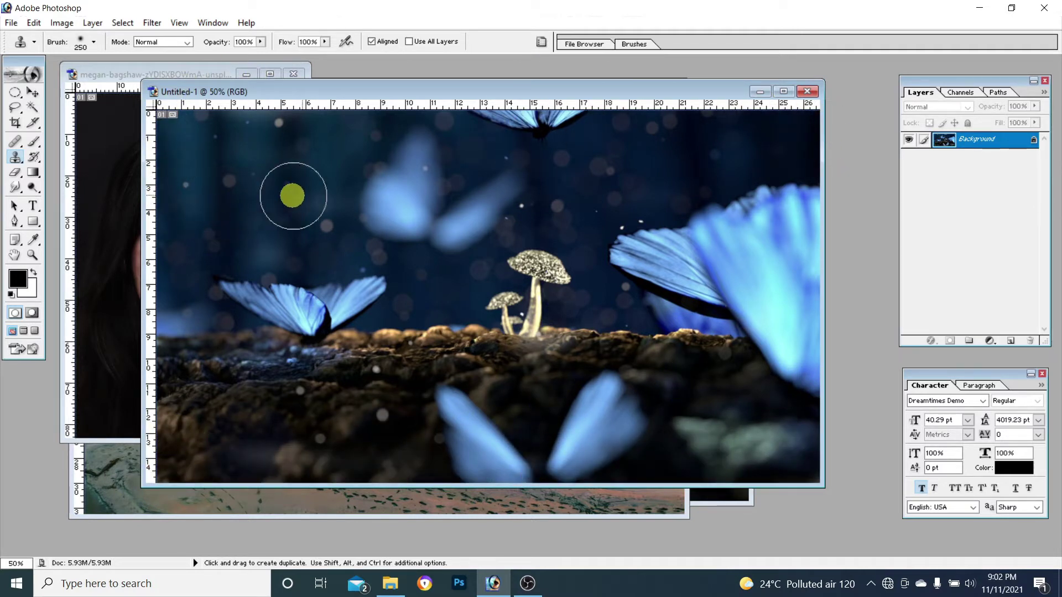
left_click(711, 492)
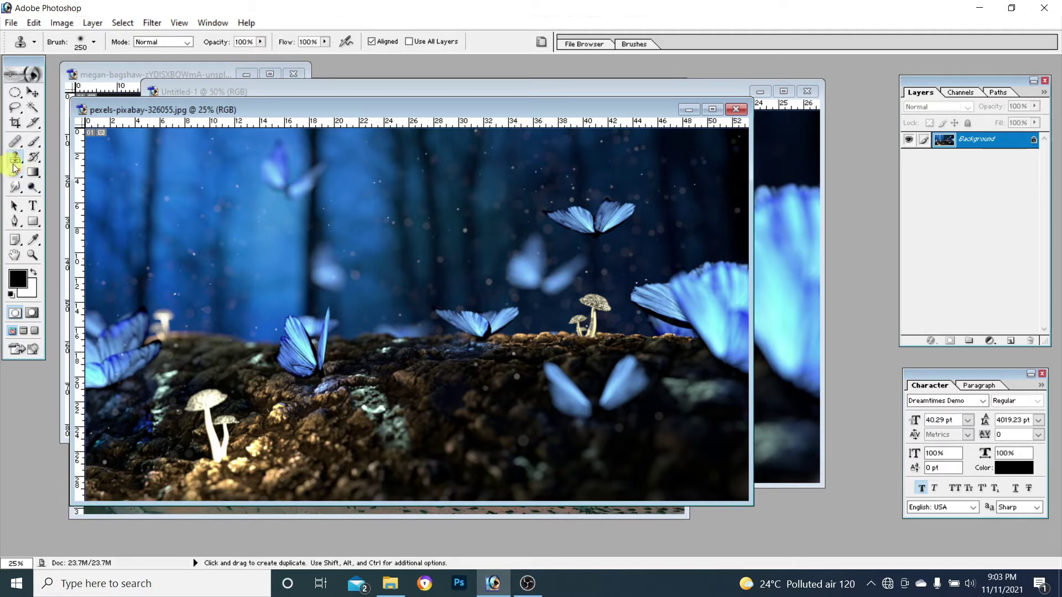
Select the Healing Brush tool with a Sampled source
left_click(16, 145)
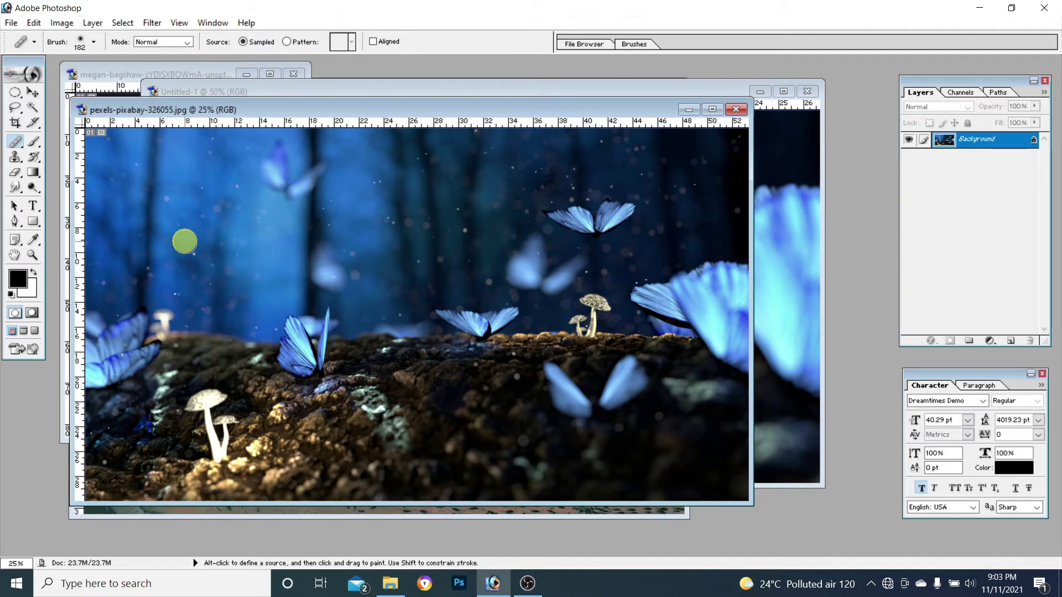
left_click(132, 78)
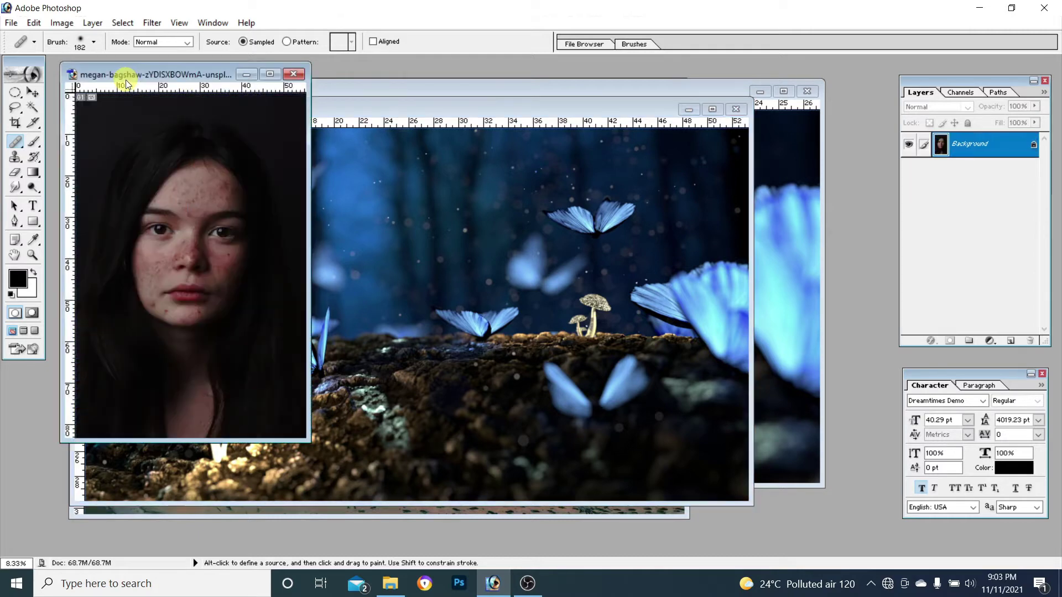
left_click_drag(158, 81, 284, 102)
key("f")
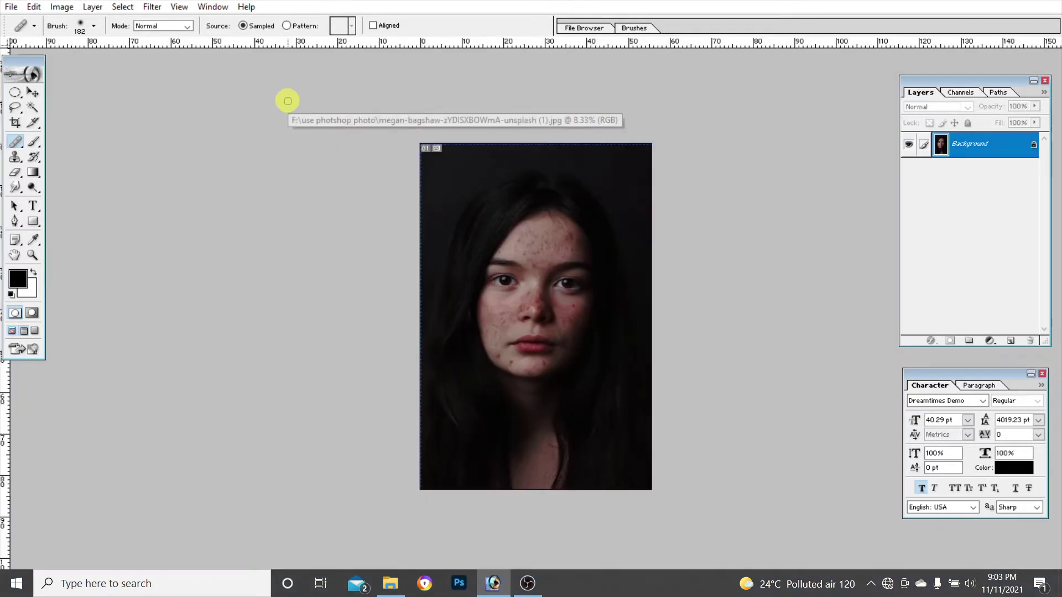
key("ctrl+plus")
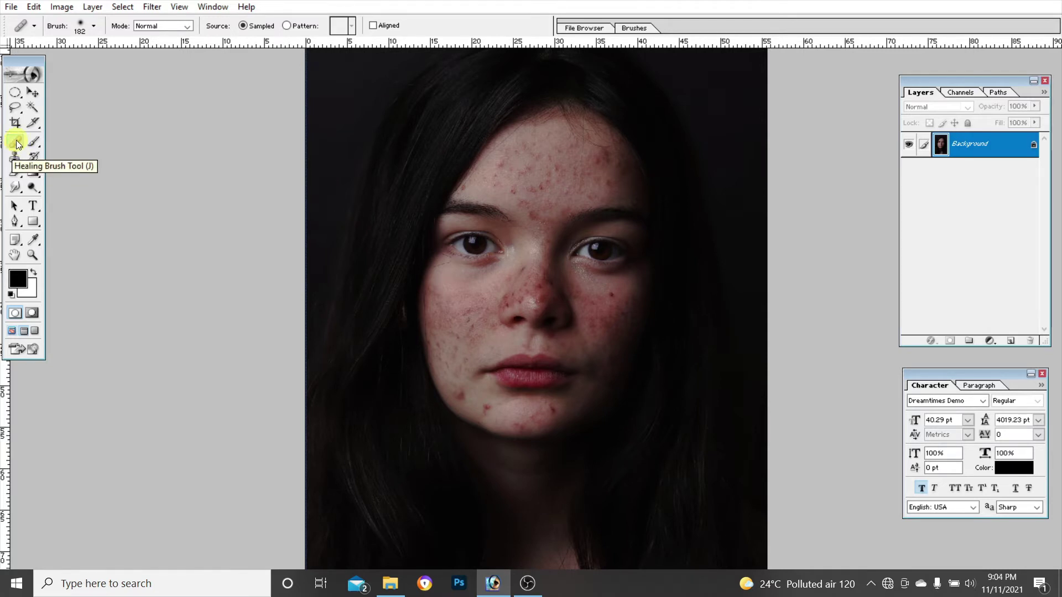
left_click_drag(15, 158, 51, 160)
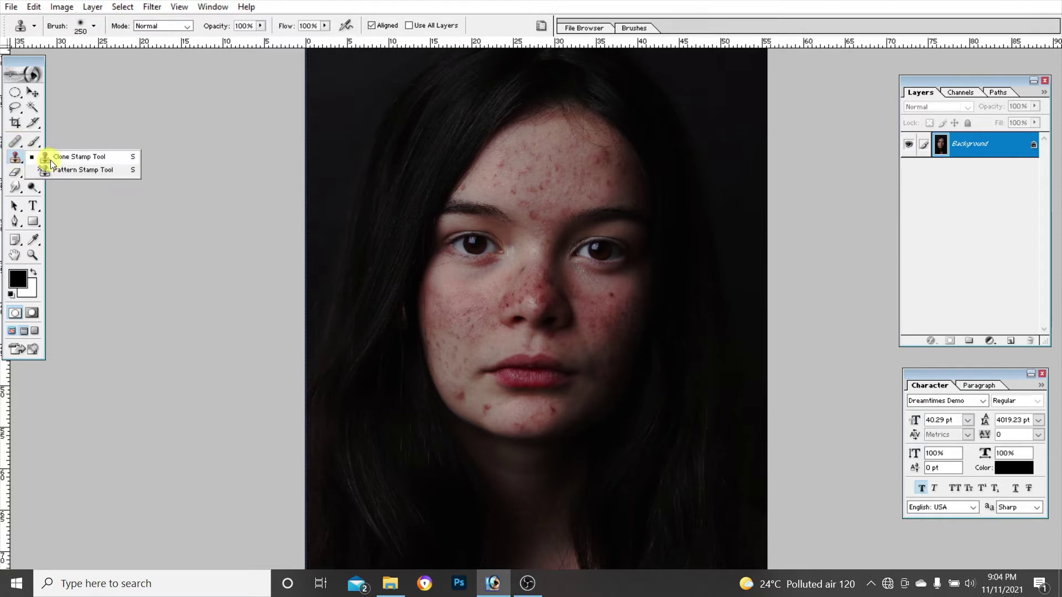
left_click(51, 159)
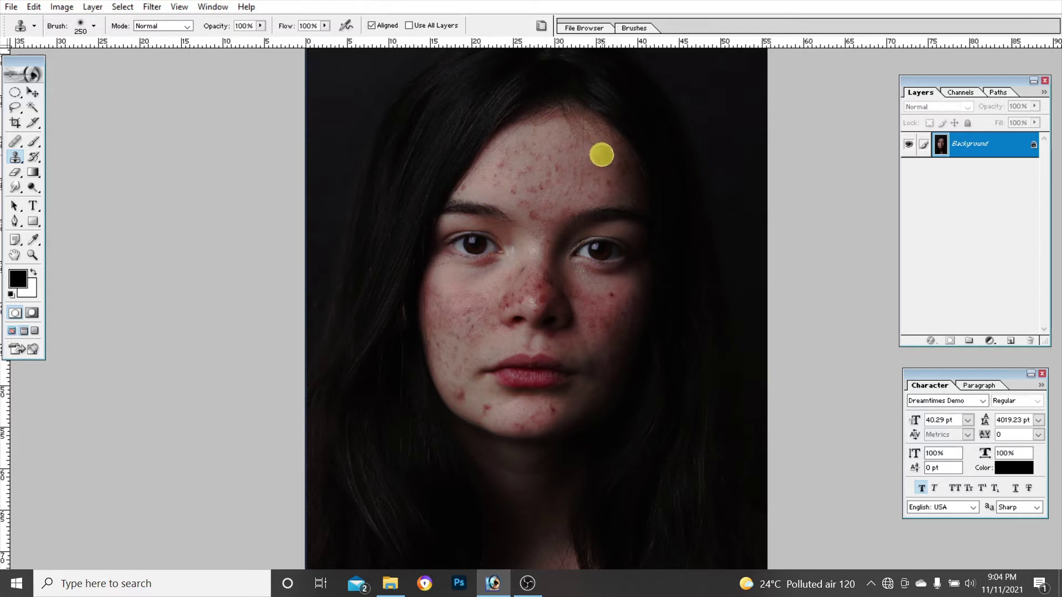
mouse_move(601, 154)
left_mouse_down()
mouse_move(601, 181)
mouse_move(581, 175)
mouse_move(601, 180)
mouse_move(593, 159)
mouse_move(609, 157)
mouse_move(616, 187)
mouse_move(537, 206)
mouse_move(514, 183)
mouse_move(512, 156)
mouse_move(529, 143)
mouse_move(524, 182)
mouse_move(472, 185)
mouse_move(515, 163)
left_mouse_up()
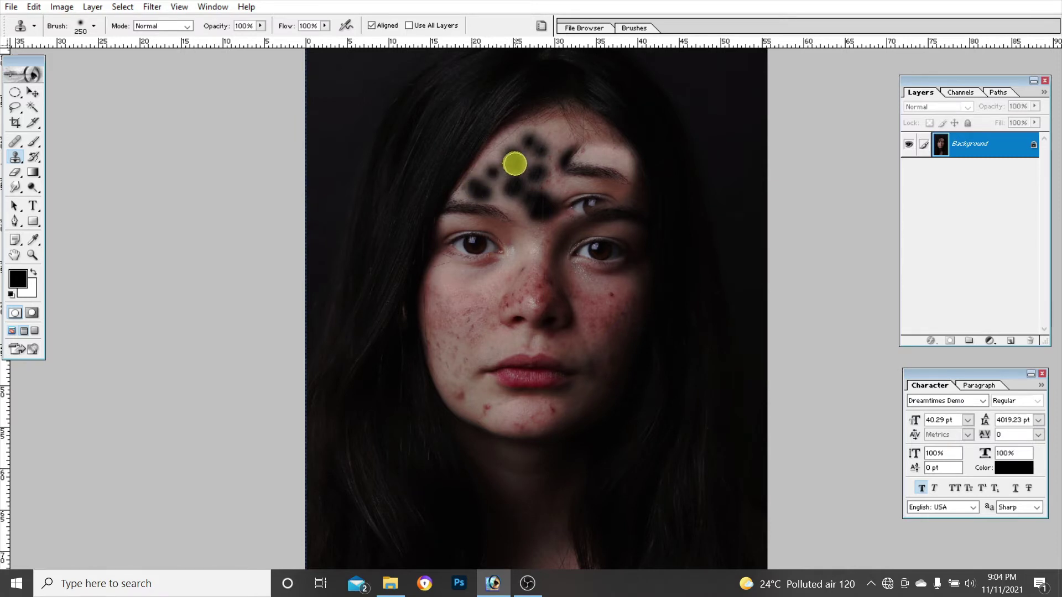
left_click_drag(509, 168, 502, 168)
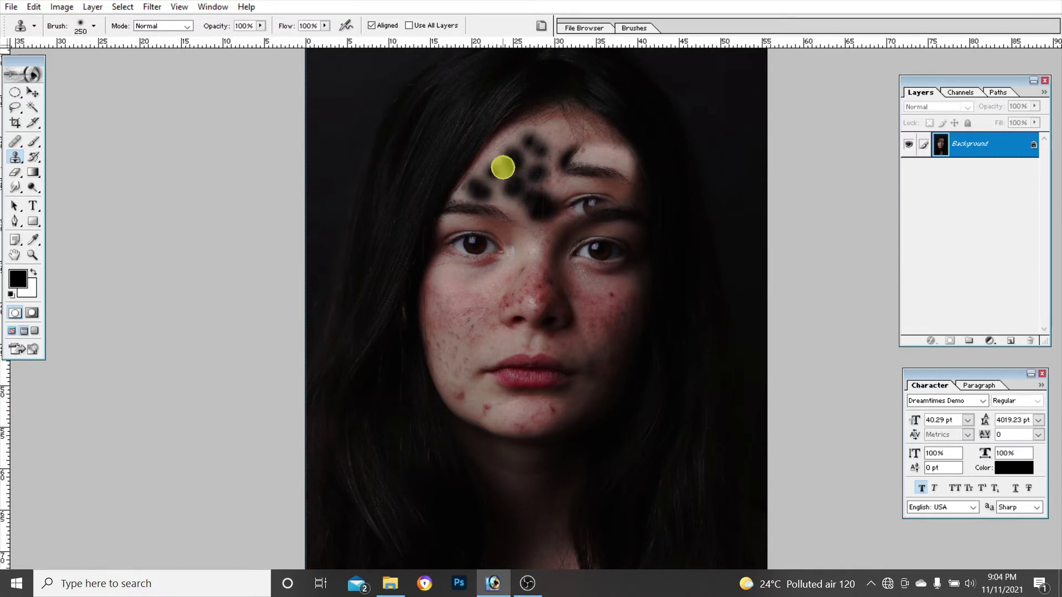
key("ctrl+alt+z")
key("ctrl+alt+z")
key("ctrl+alt+z")
key("ctrl+alt+z")
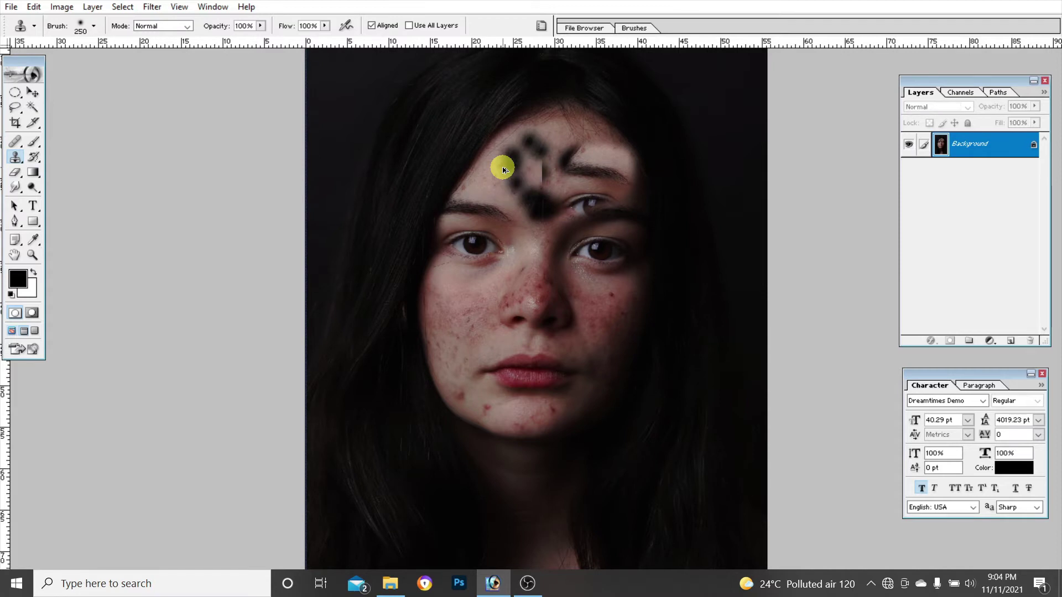
key("ctrl+alt+z")
key("ctrl+alt+z")
key("ctrl+alt+z")
key("ctrl+alt+z")
key("ctrl+alt+z")
key("ctrl+alt+z")
key("ctrl+alt+z")
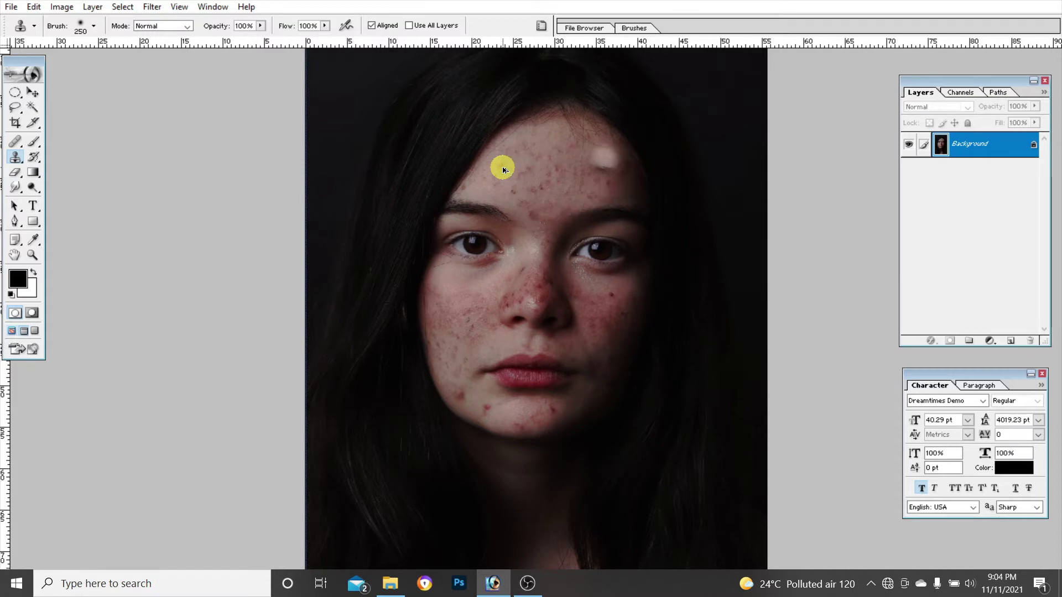
key("ctrl+alt+z")
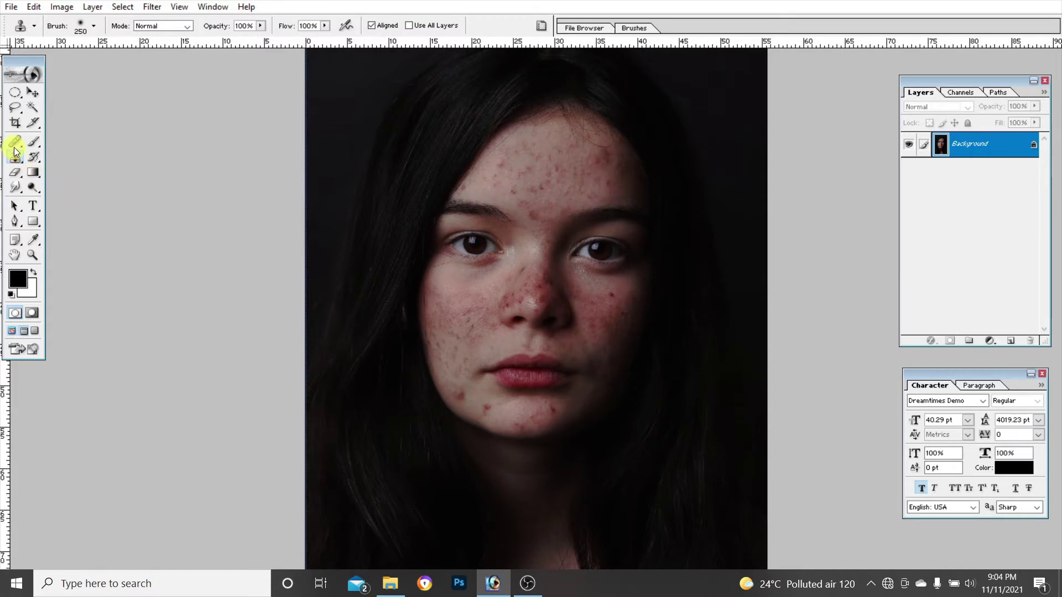
Choose the Healing Brush and sample clean forehead skin as the source
left_click(16, 145)
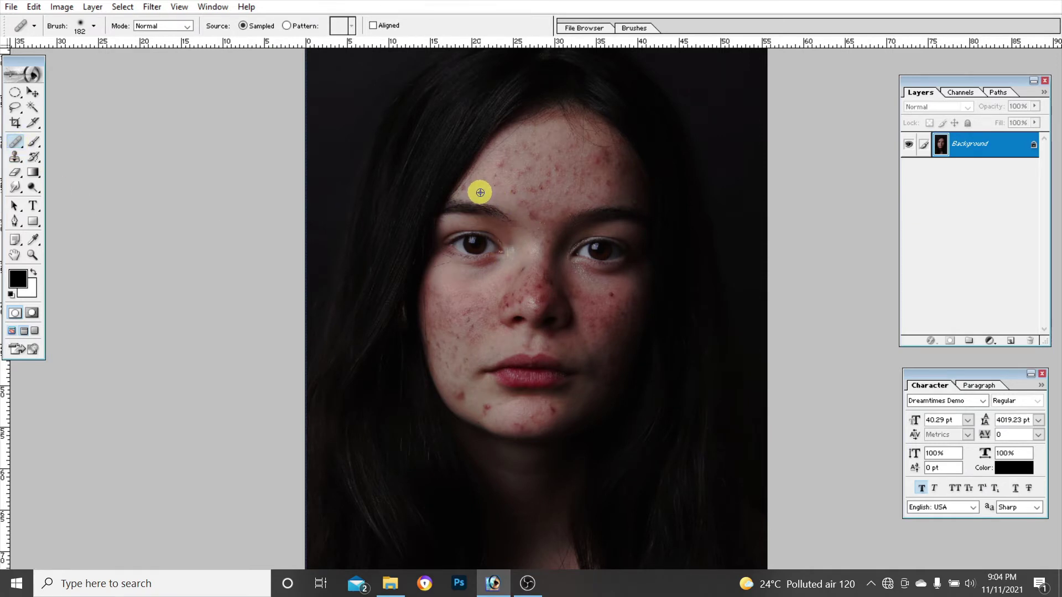
left_click(480, 193, "alt")
left_click(602, 156)
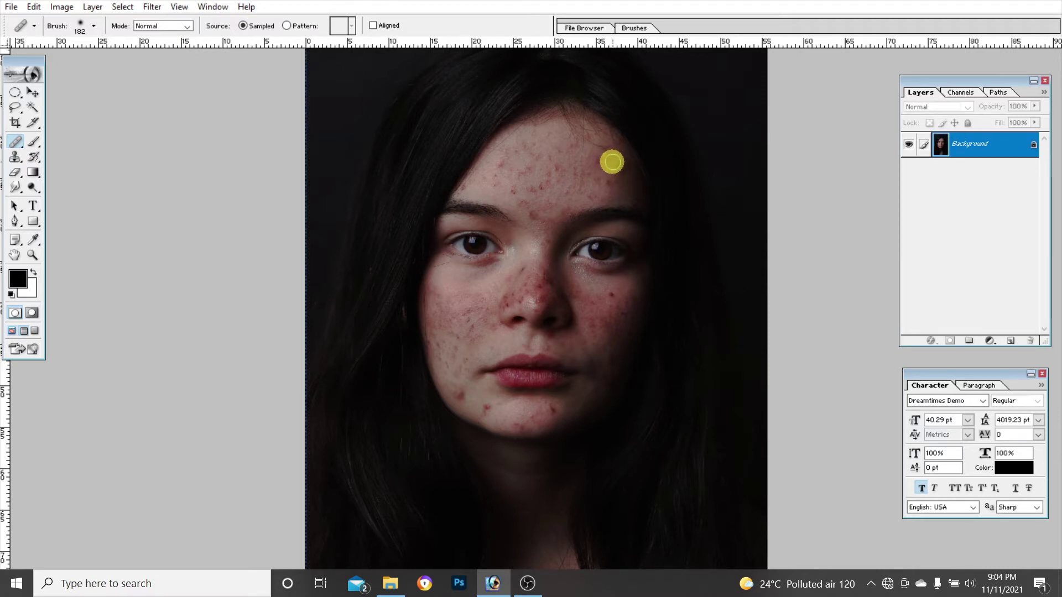
left_click(612, 160)
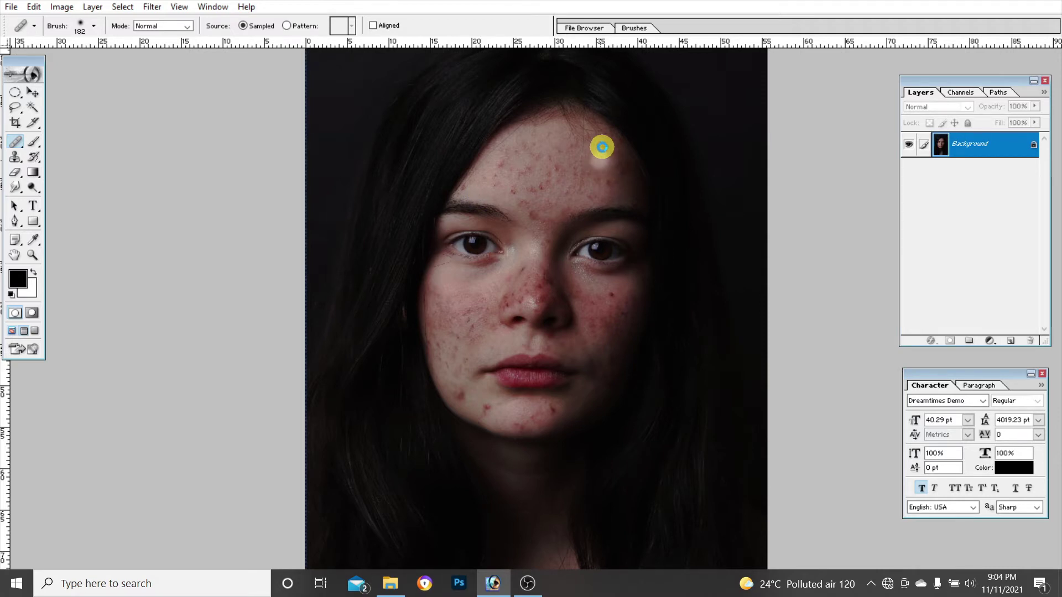
Heal five blemishes across the upper and right forehead
left_click(608, 173)
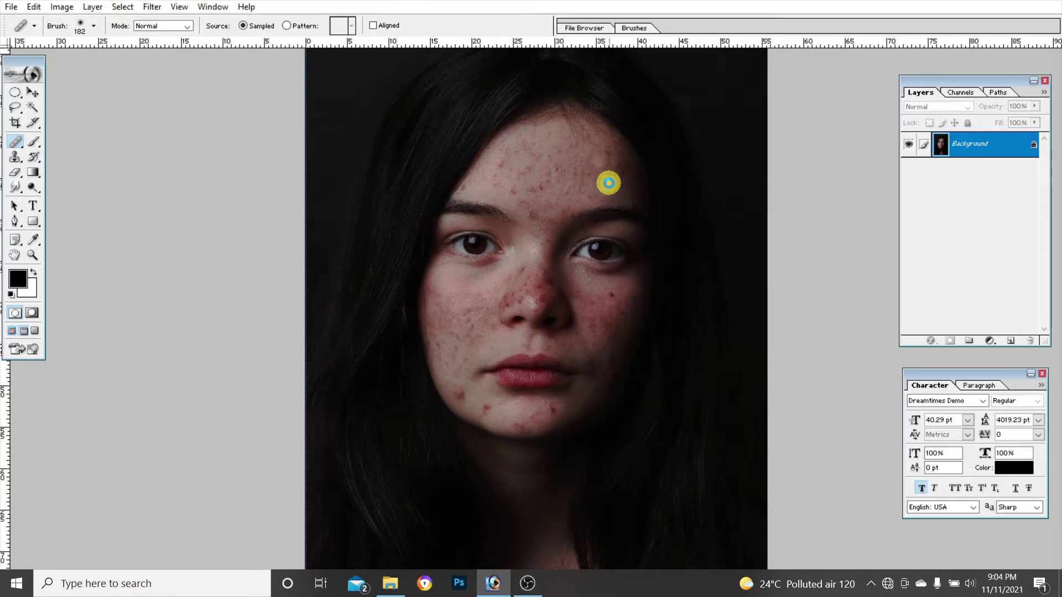
left_click(601, 171)
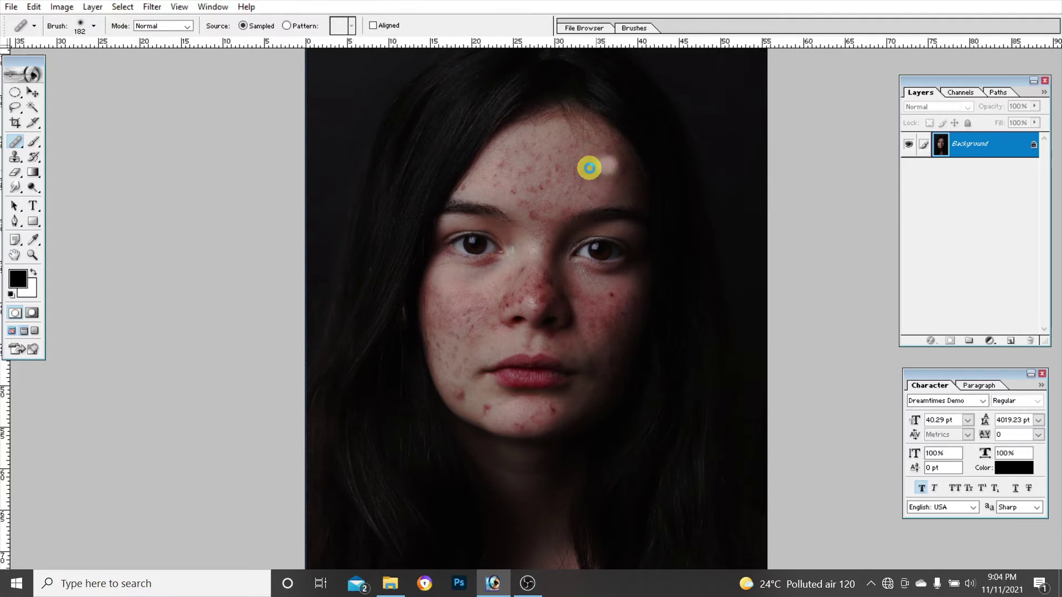
left_click(577, 175)
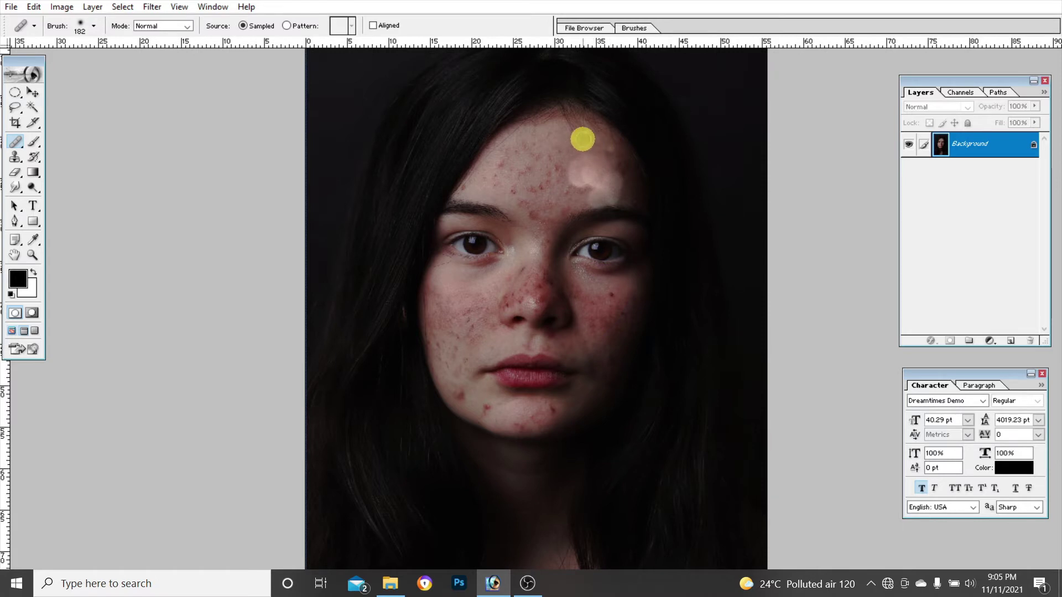
left_click(582, 139)
left_click(604, 151)
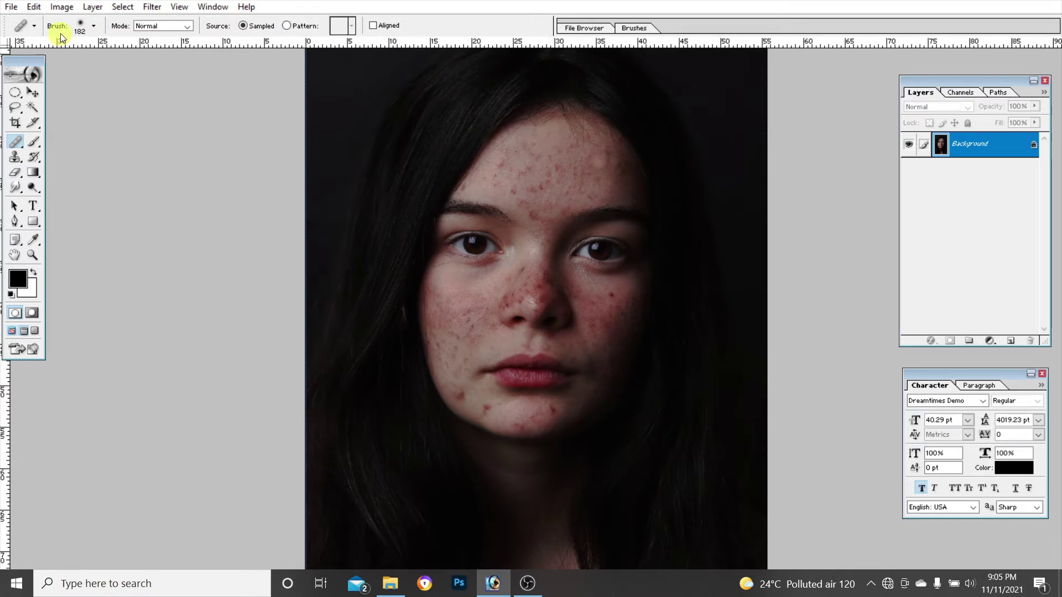
Check brush size and hardness, then heal blemishes across the left and upper-right forehead
left_click(92, 26)
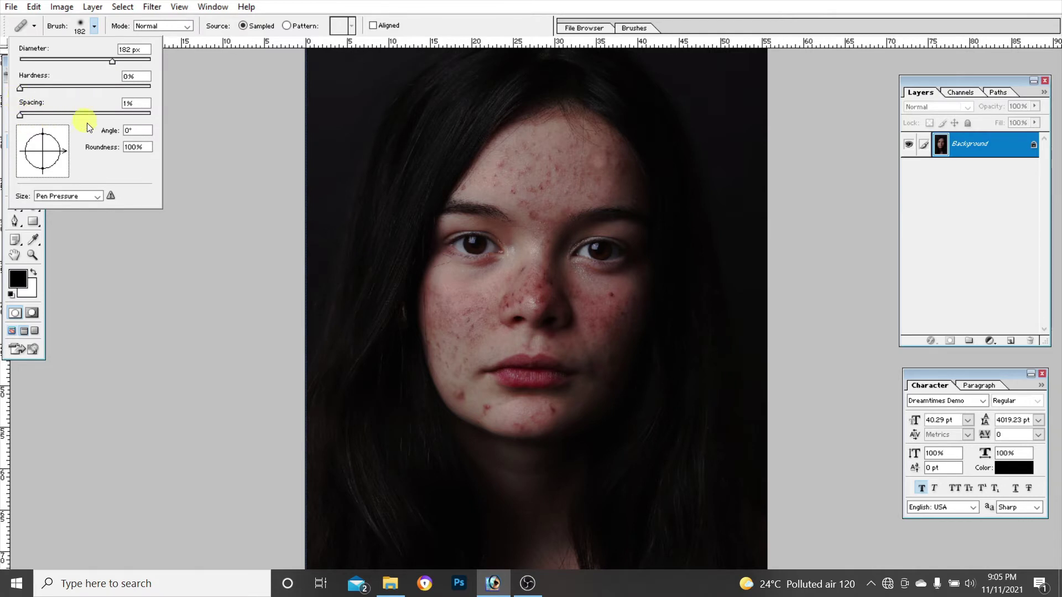
left_click(570, 151)
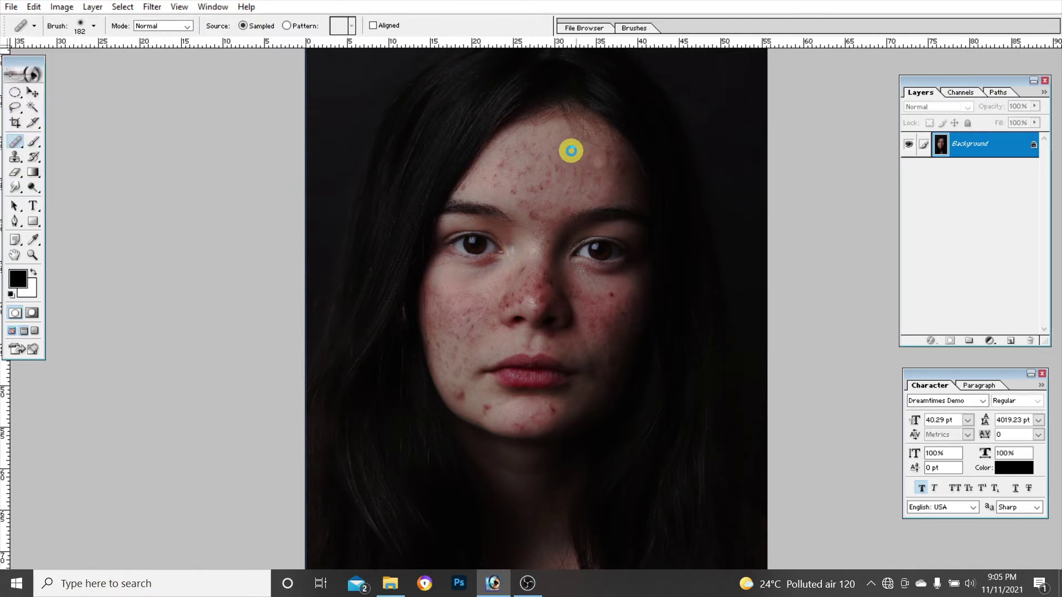
mouse_move(559, 154)
left_mouse_down()
mouse_move(535, 181)
mouse_move(529, 148)
mouse_move(506, 173)
left_mouse_up()
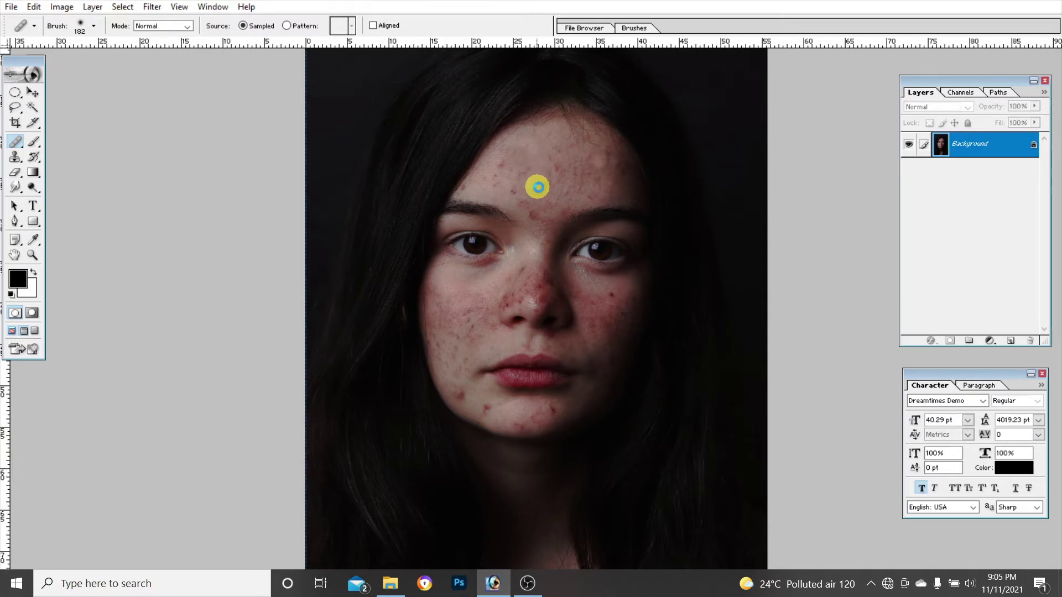
left_click(558, 174)
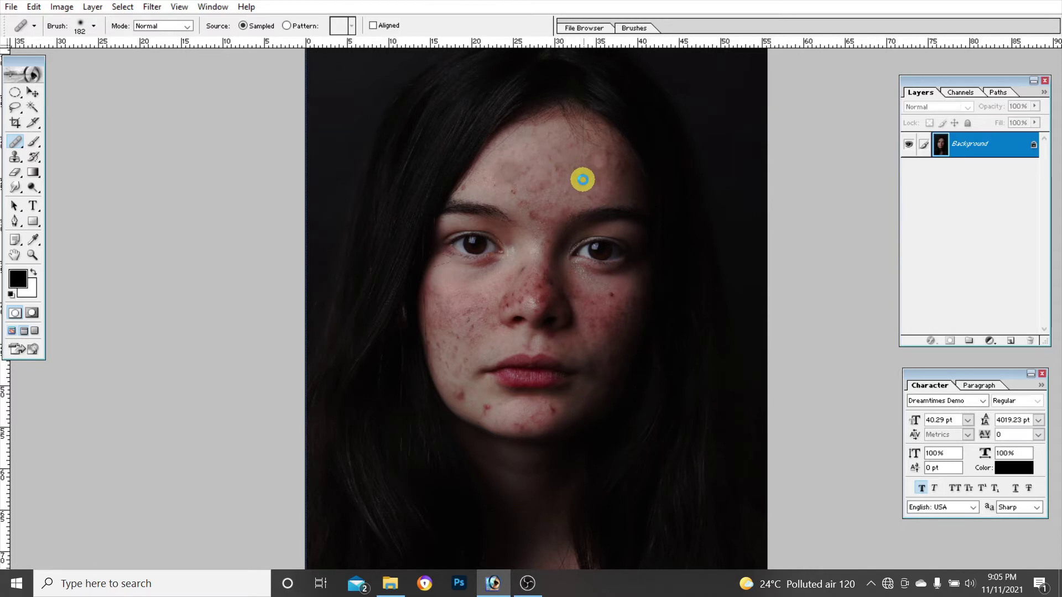
left_click(596, 164)
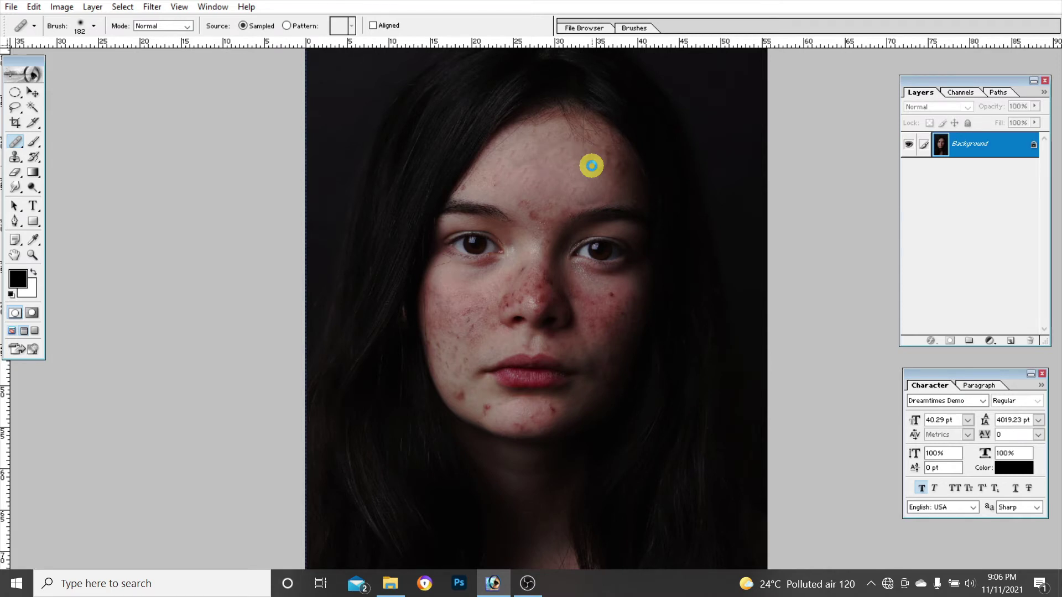
Heal the remaining forehead spots, then sample cheek skin and heal two chin blemishes
left_click(591, 166)
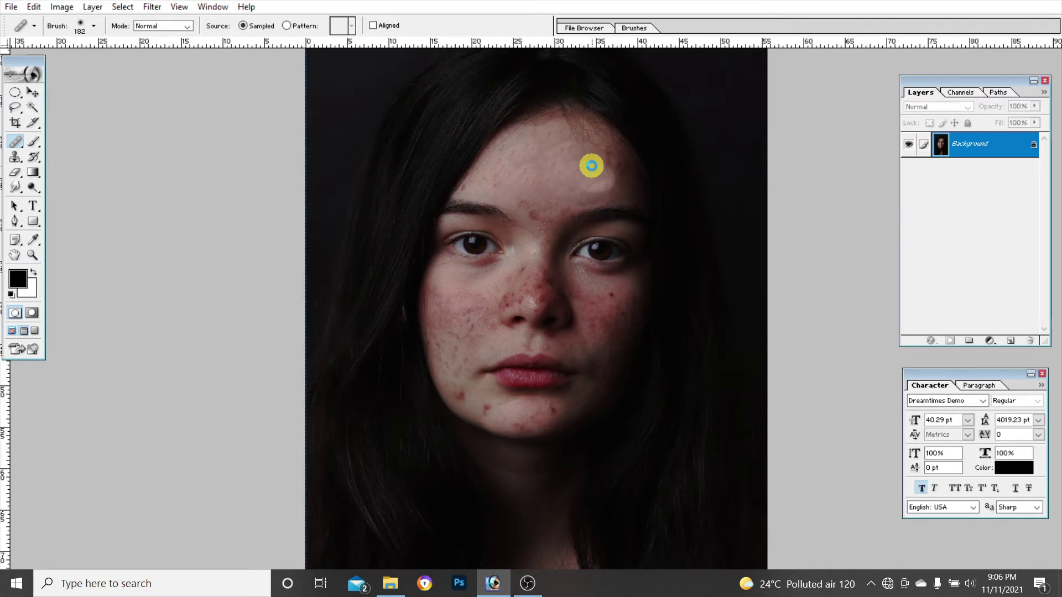
left_click(591, 166)
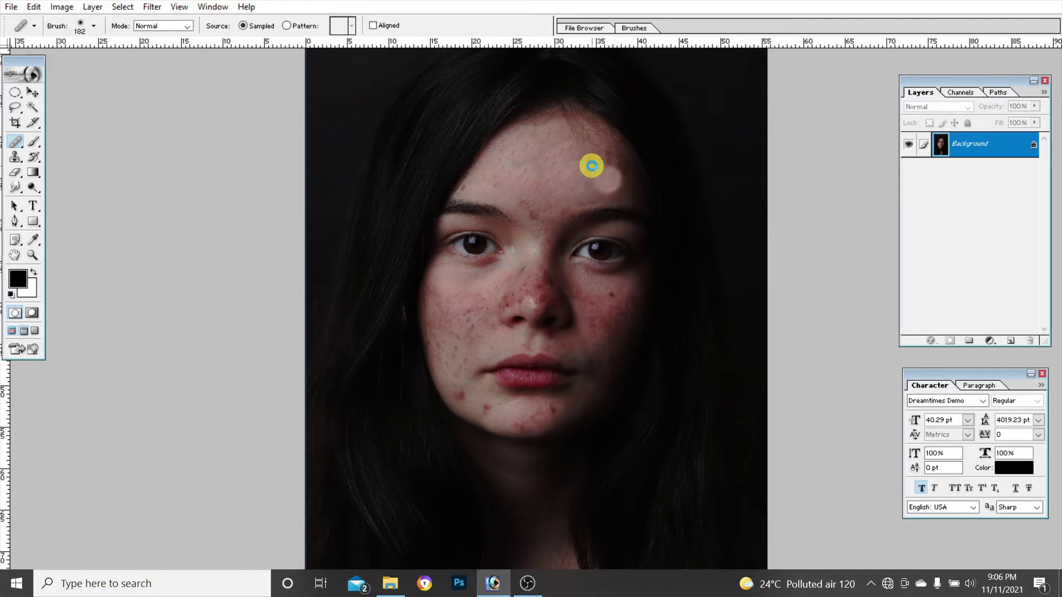
left_click(591, 165)
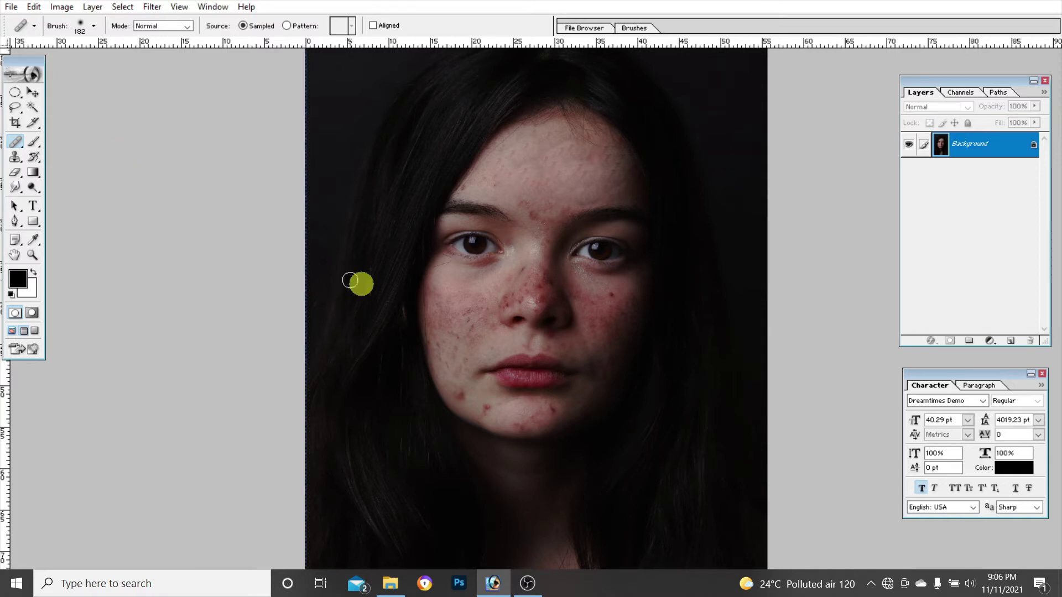
left_click(461, 397, "alt")
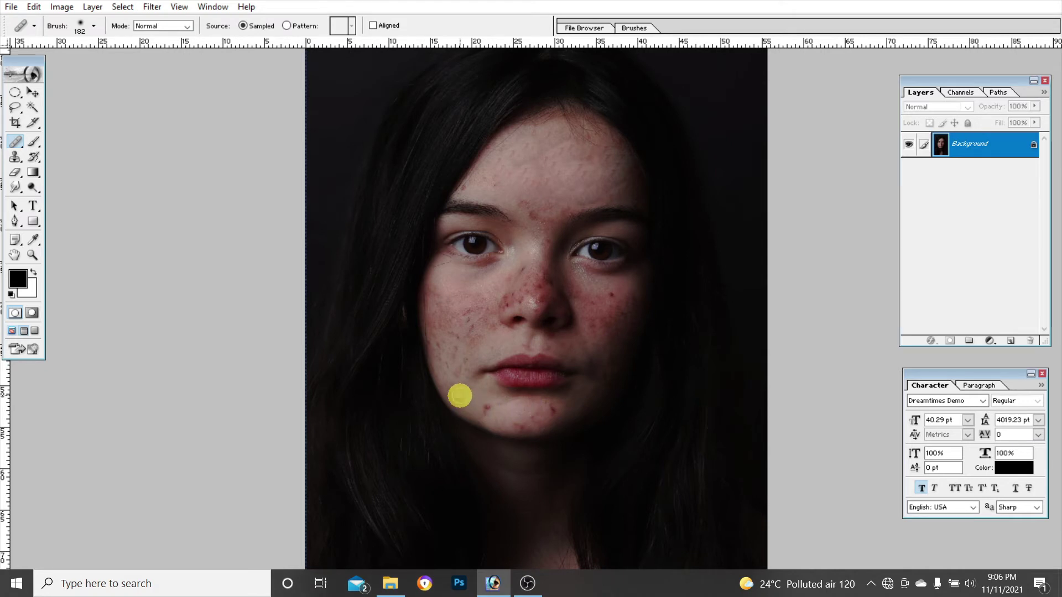
left_click(485, 410, "alt")
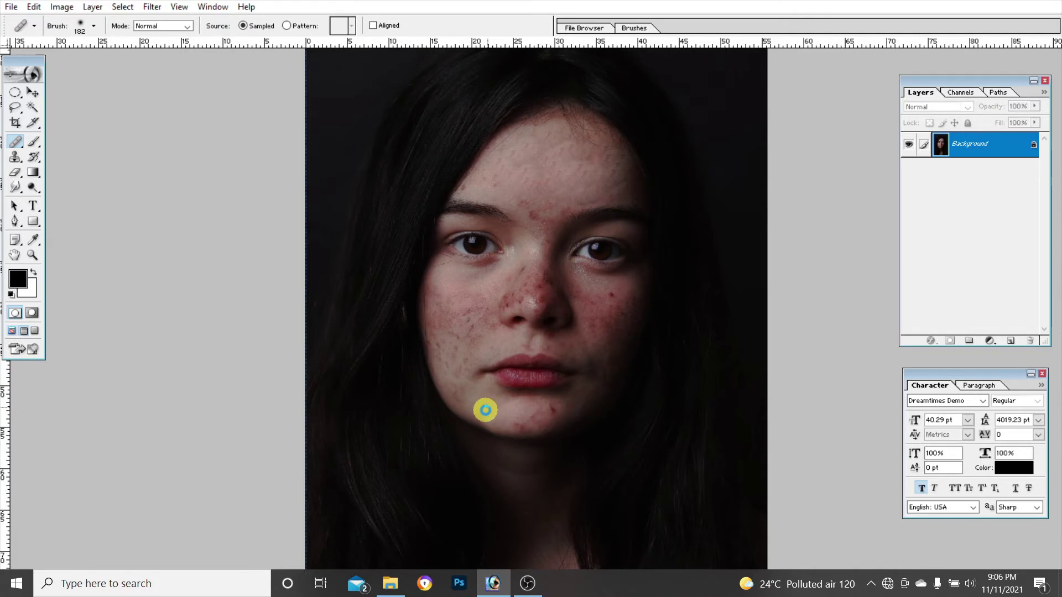
left_click(544, 415)
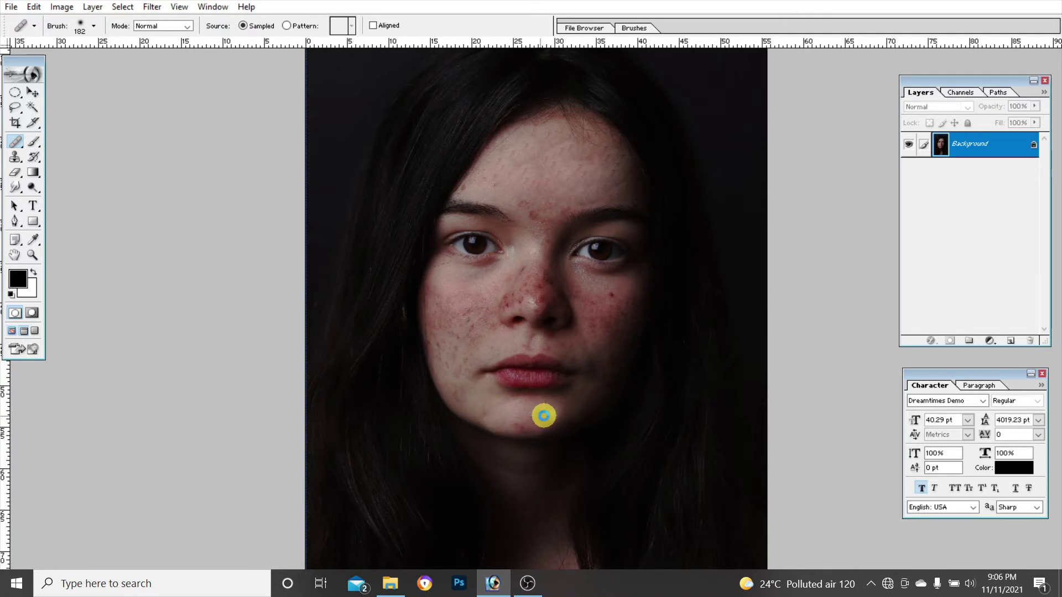
left_click(534, 423)
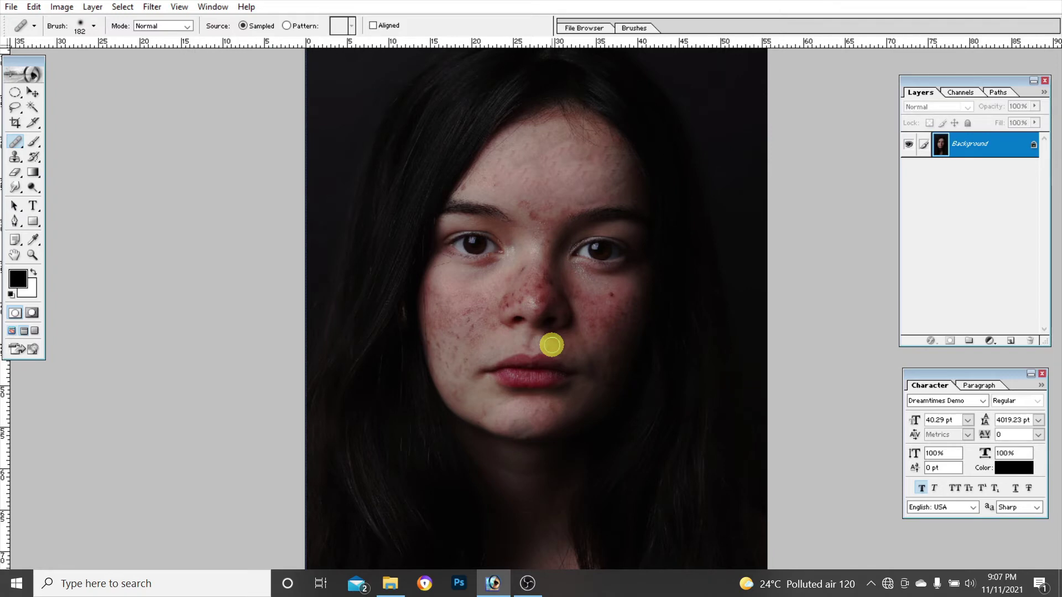
Leave full screen and bring the river landscape photo with the fishing boat forward
key("f")
key("f")
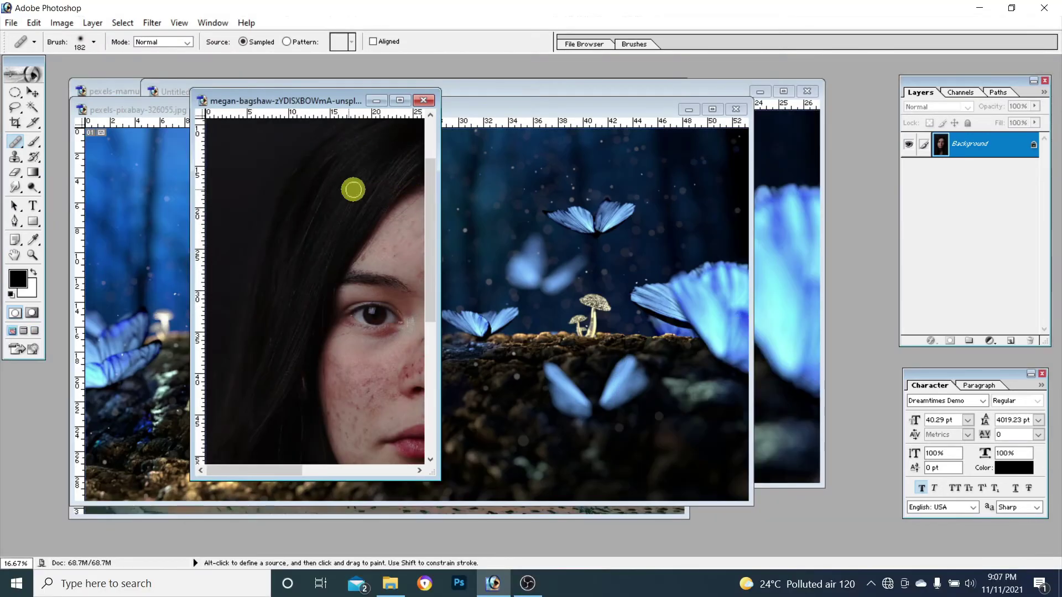
left_click(610, 220)
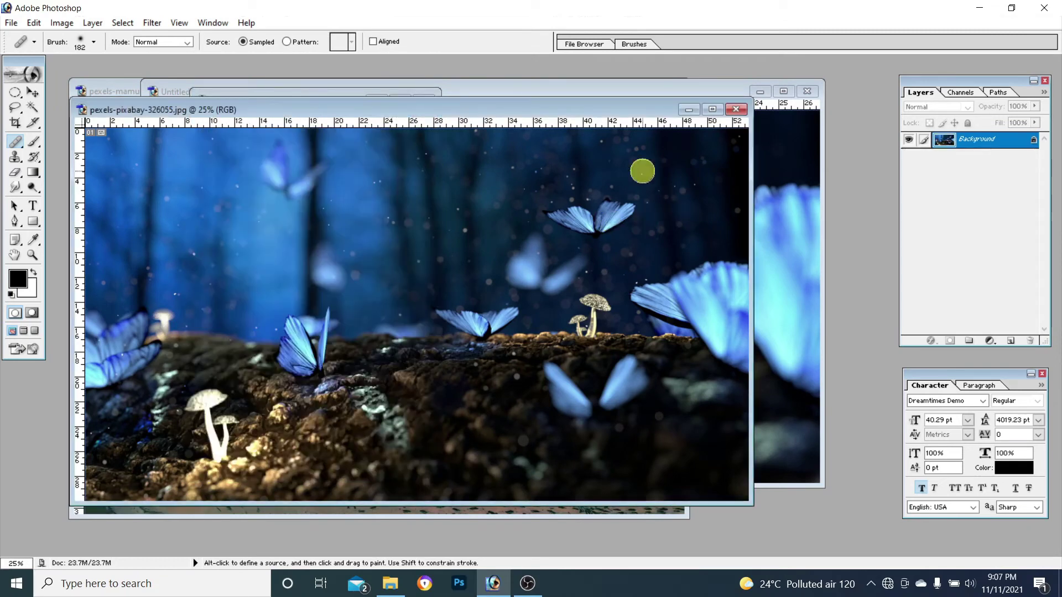
left_click(555, 95)
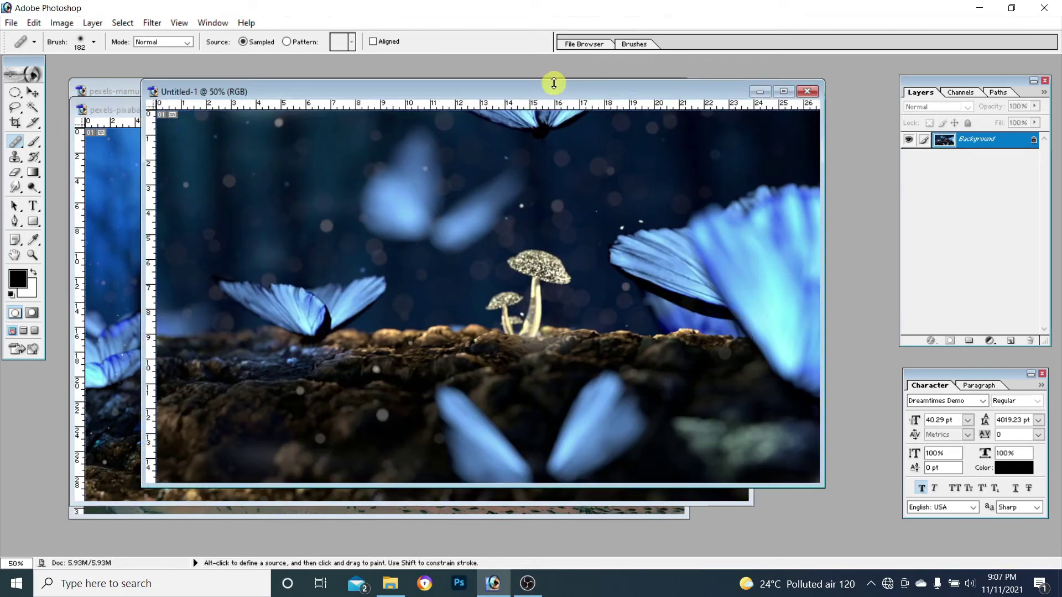
left_click(111, 92)
Show the landscape full screen with the Clone Stamp tool and a smaller brush of about 150
key("f")
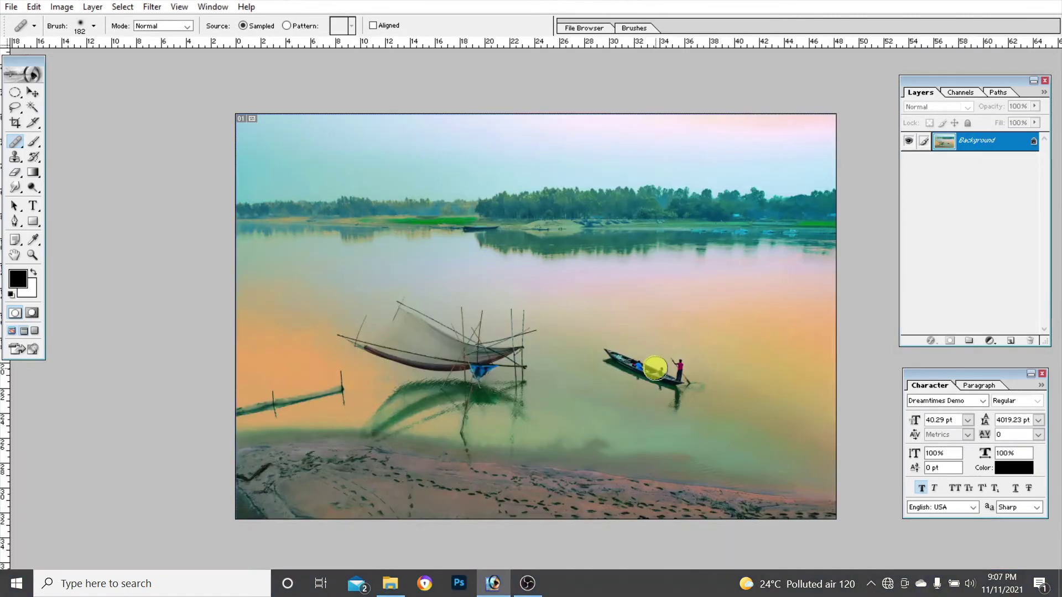
left_click(15, 158)
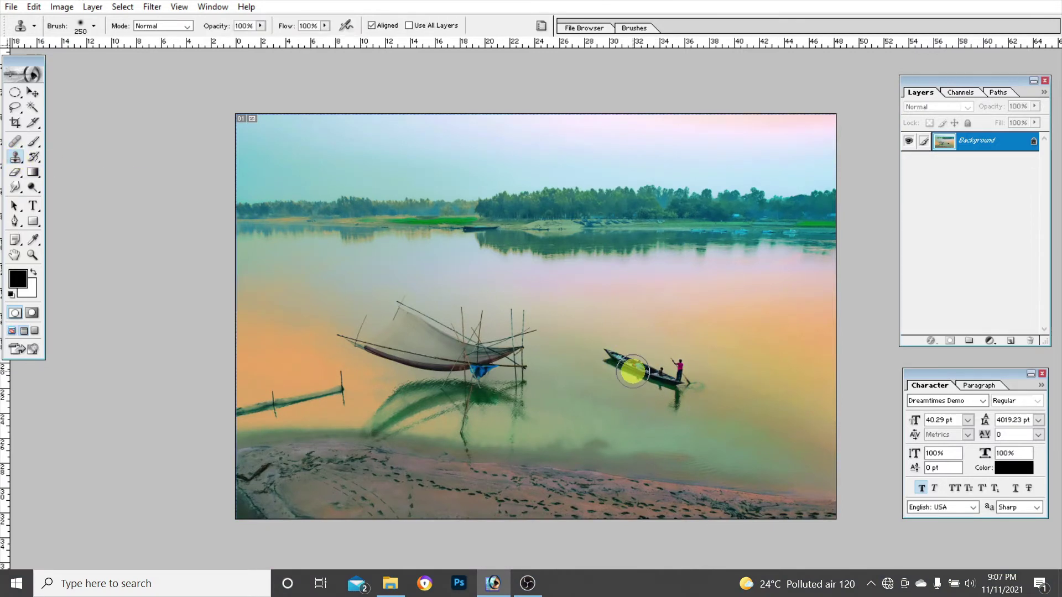
key("bracketleft")
key("bracketleft")
key("bracketleft")
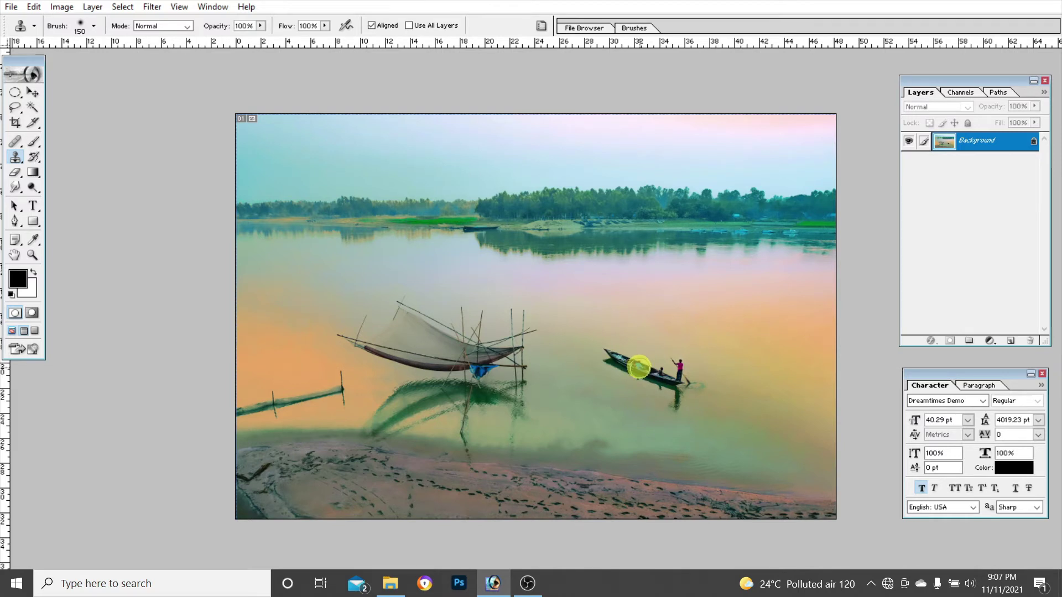
key("bracketleft")
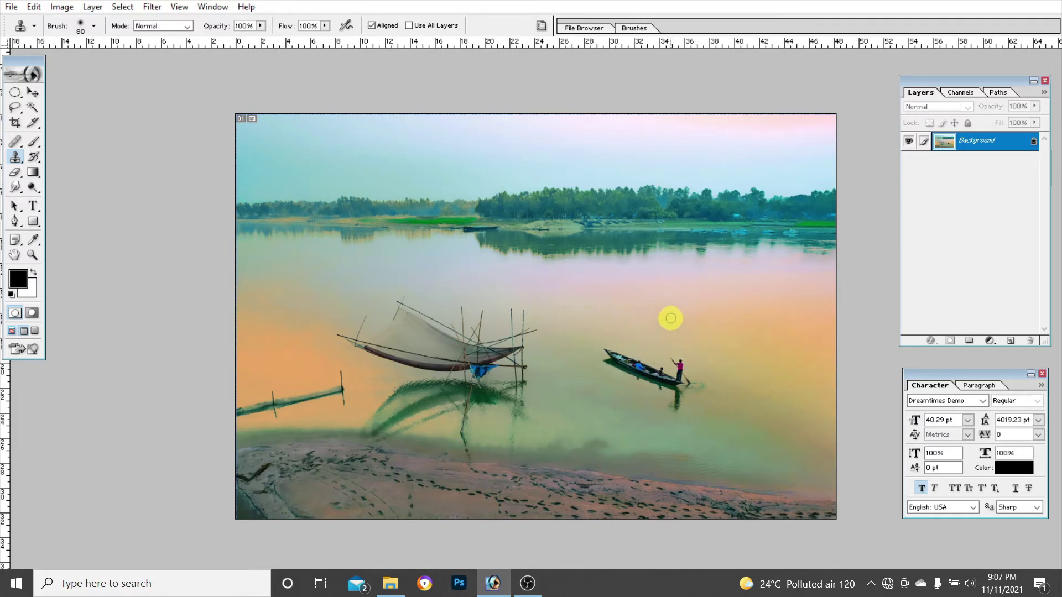
Stamp a copy of the boat and its boatman into the water above the original, then zoom out
mouse_move(667, 309)
left_mouse_down()
mouse_move(688, 331)
mouse_move(720, 336)
mouse_move(719, 325)
left_mouse_up()
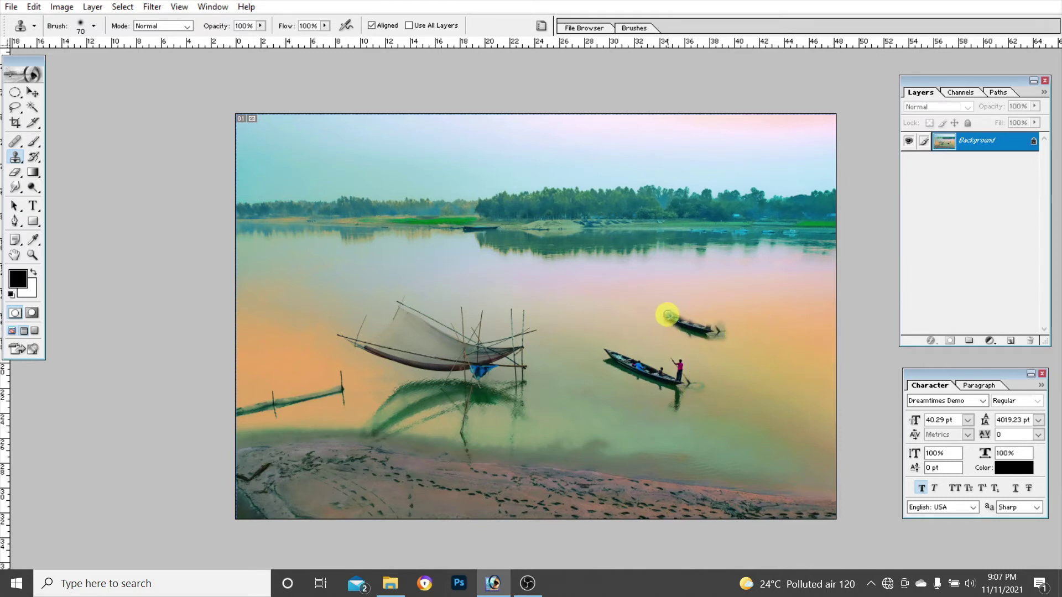
left_click_drag(656, 316, 639, 298)
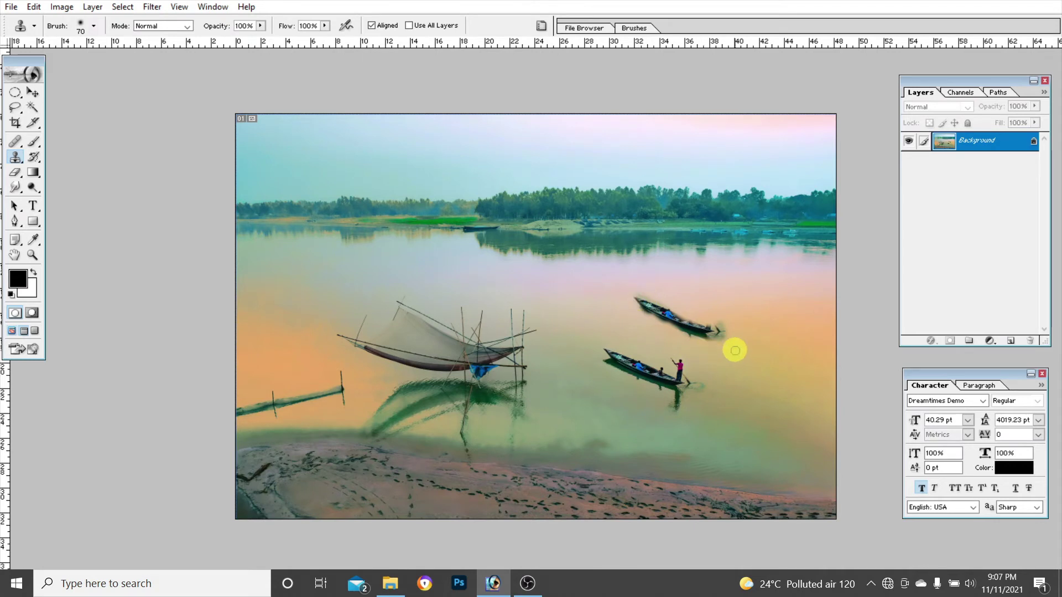
mouse_move(730, 328)
left_mouse_down()
mouse_move(708, 325)
mouse_move(709, 313)
mouse_move(707, 354)
left_mouse_up()
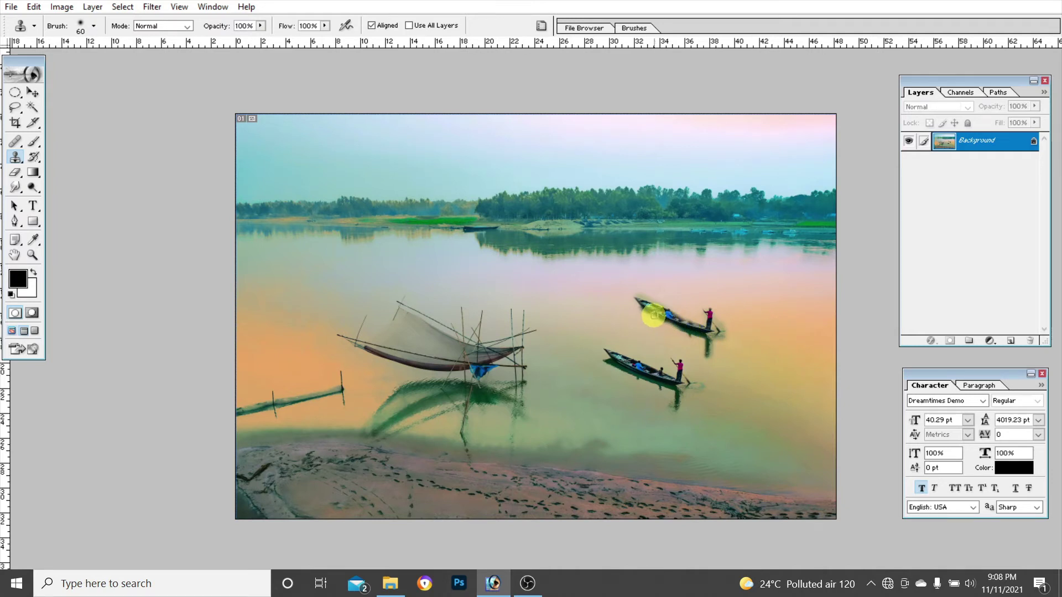
left_click_drag(644, 307, 644, 309)
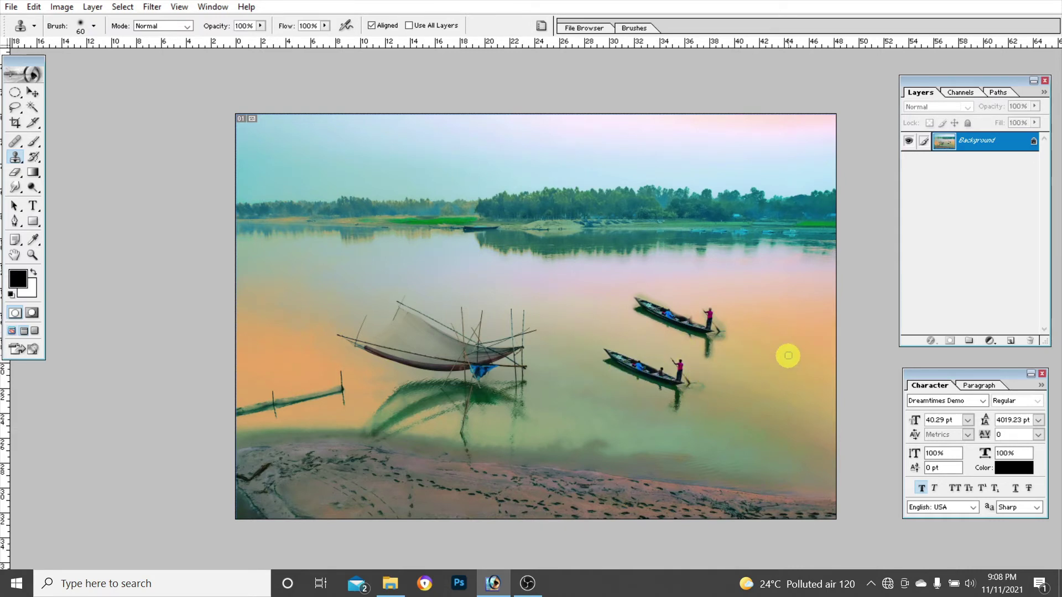
key("ctrl+minus")
key("ctrl+minus")
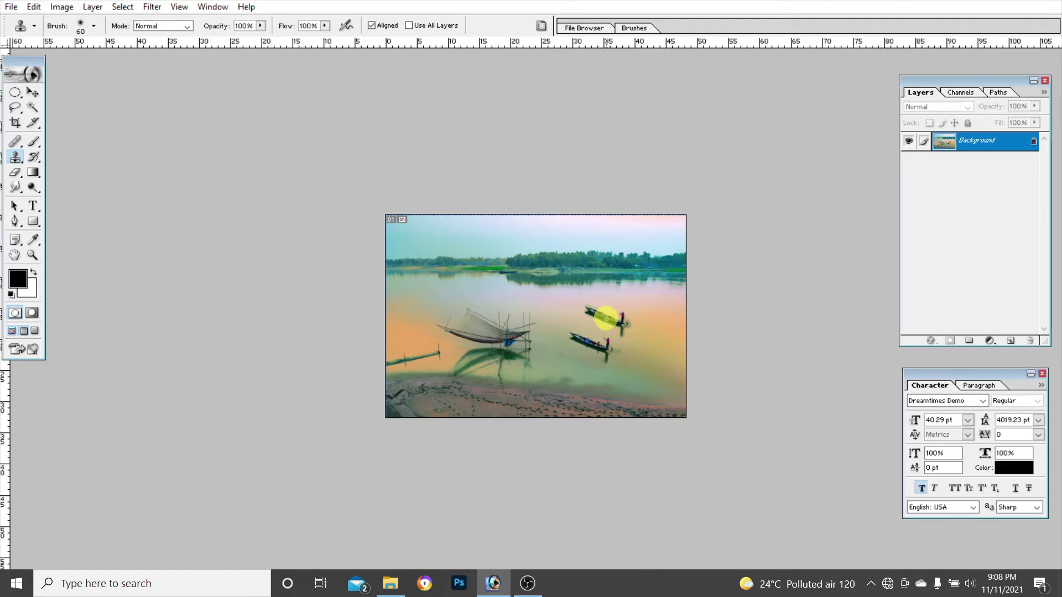
Heal a copy of the lower boat into the water near the fishing net
left_click(15, 141)
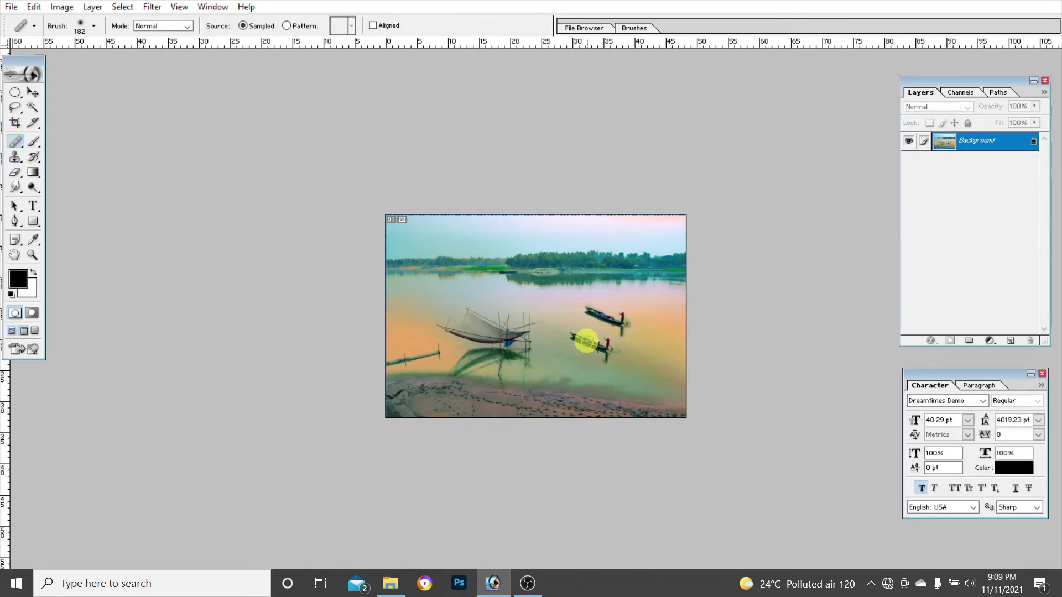
left_click(586, 342, "alt")
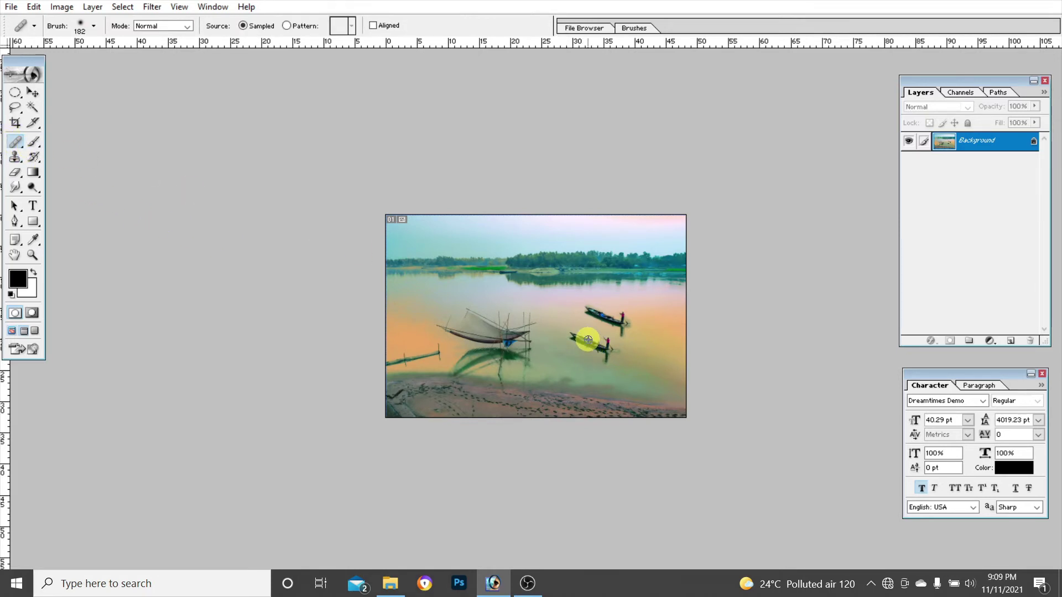
left_click(541, 299)
left_click_drag(540, 299, 545, 298)
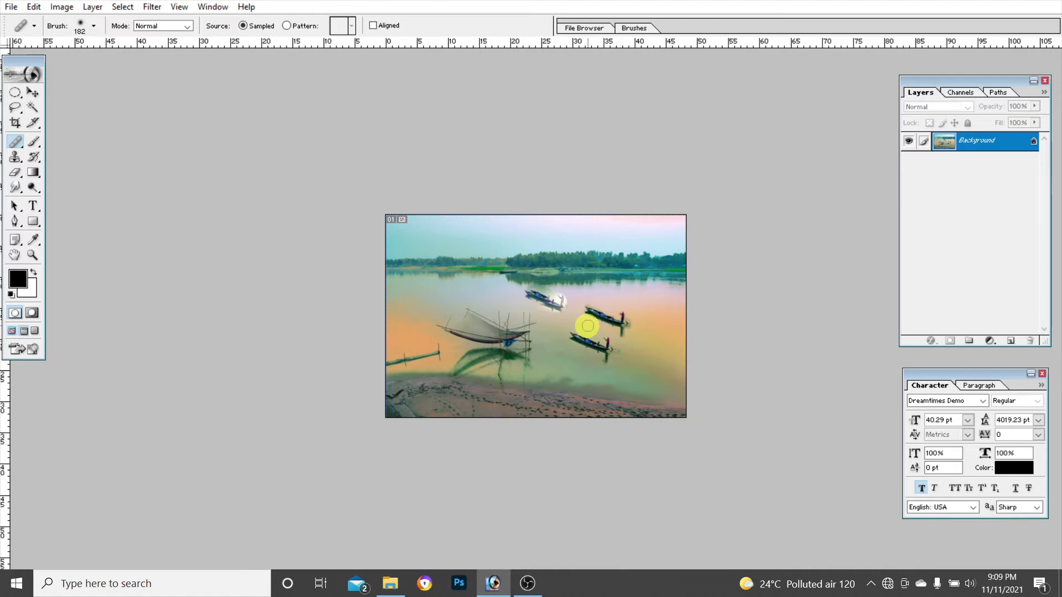
Cycle through the clone stamp and healing tool variants, returning to the stamping tools
left_click(15, 157)
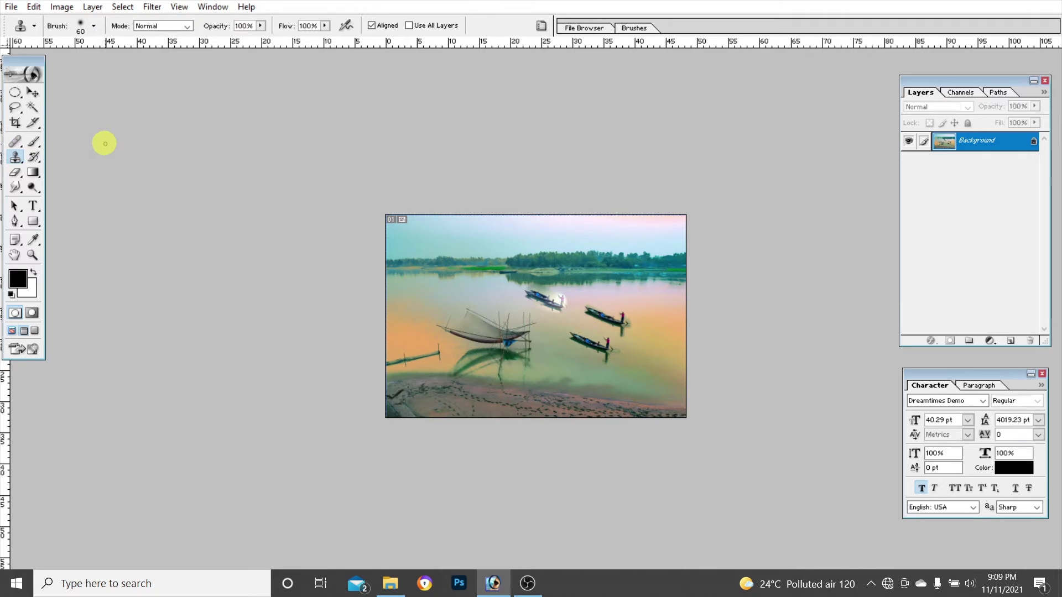
left_click(15, 157)
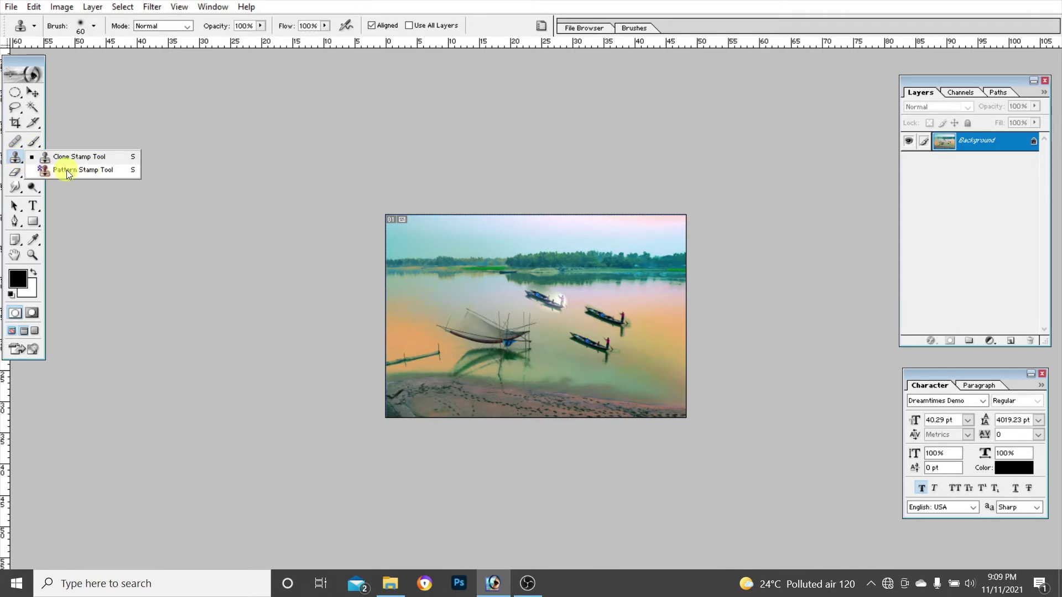
left_click(15, 141)
key("shift+j")
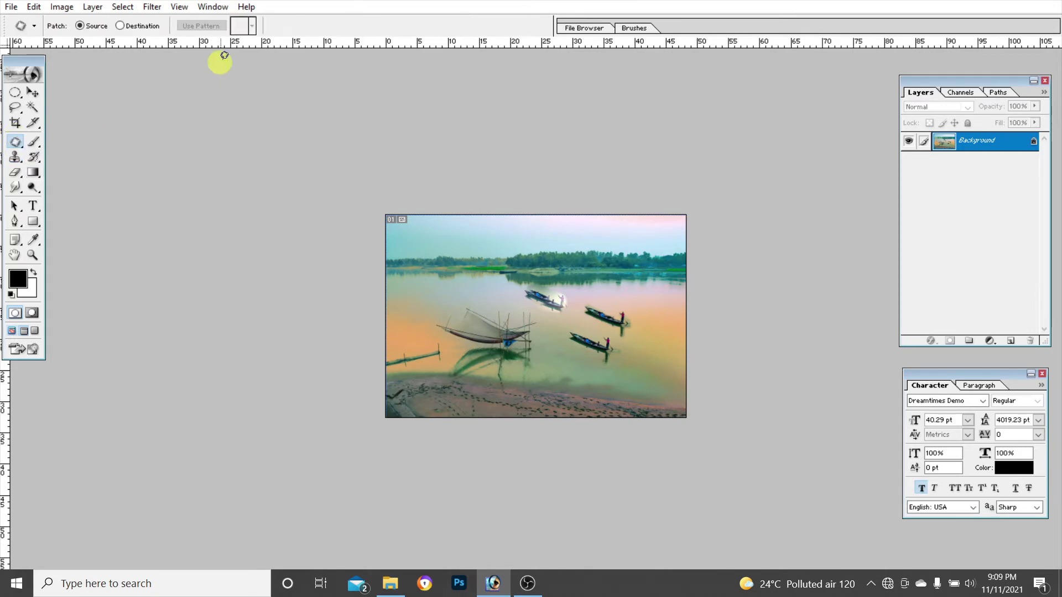
left_click(18, 161)
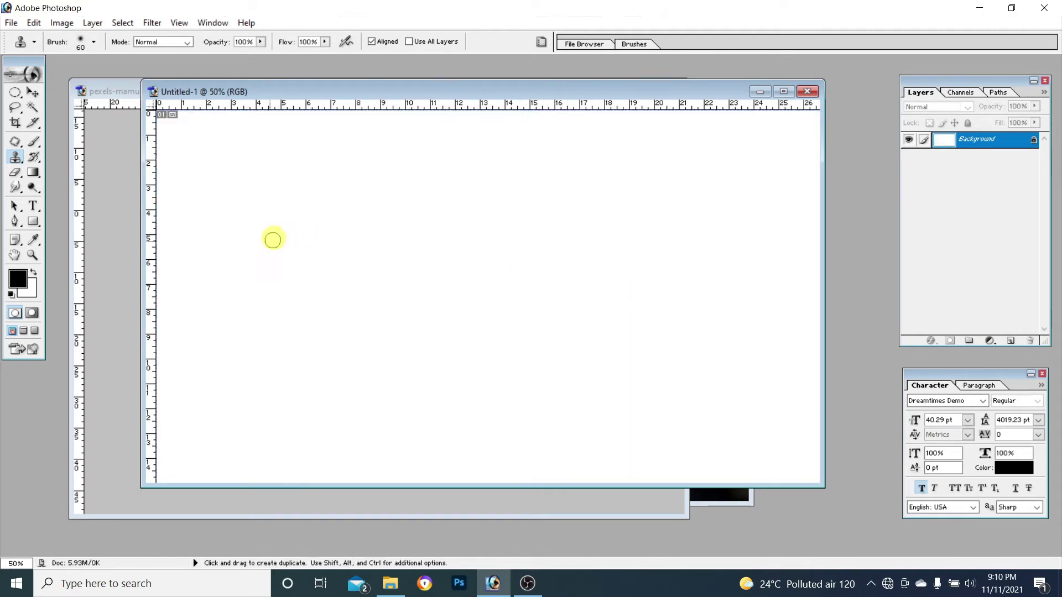
right_click(16, 157)
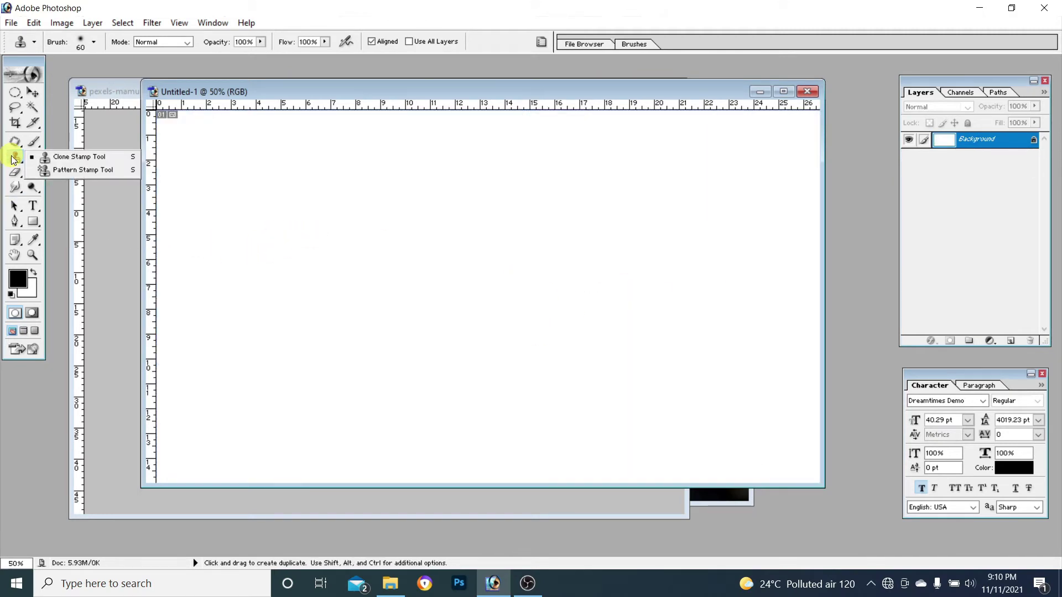
left_click(76, 171)
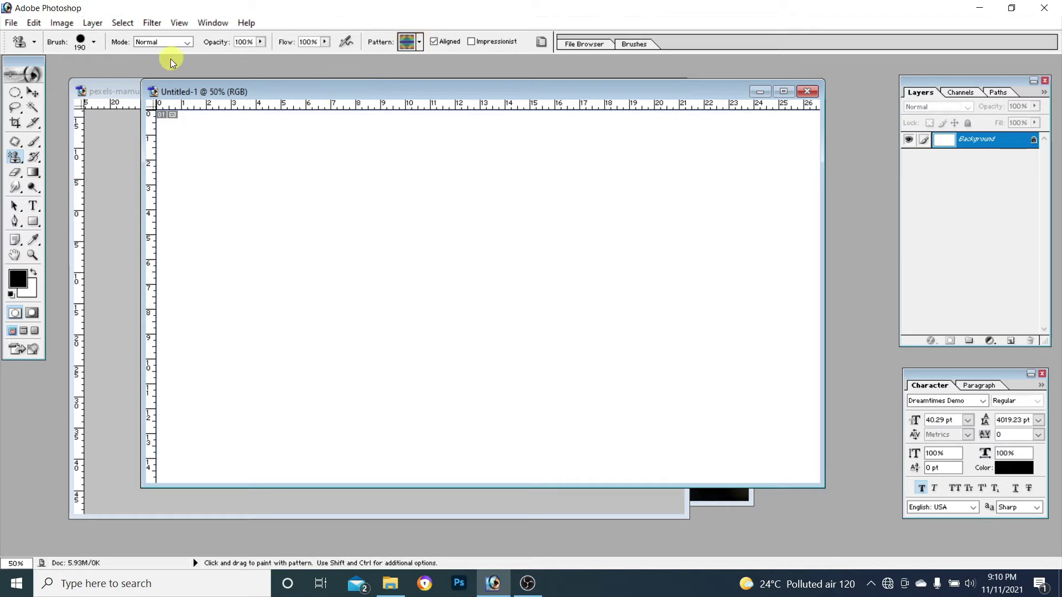
left_click(419, 43)
left_click(336, 76)
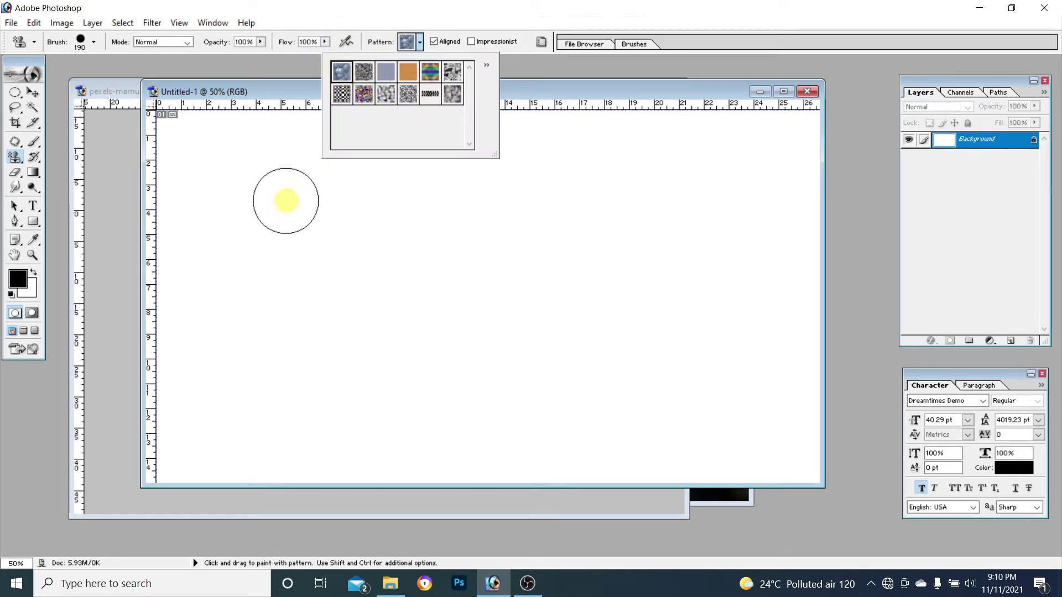
mouse_move(284, 201)
left_mouse_down()
mouse_move(368, 238)
mouse_move(428, 169)
mouse_move(376, 273)
left_mouse_up()
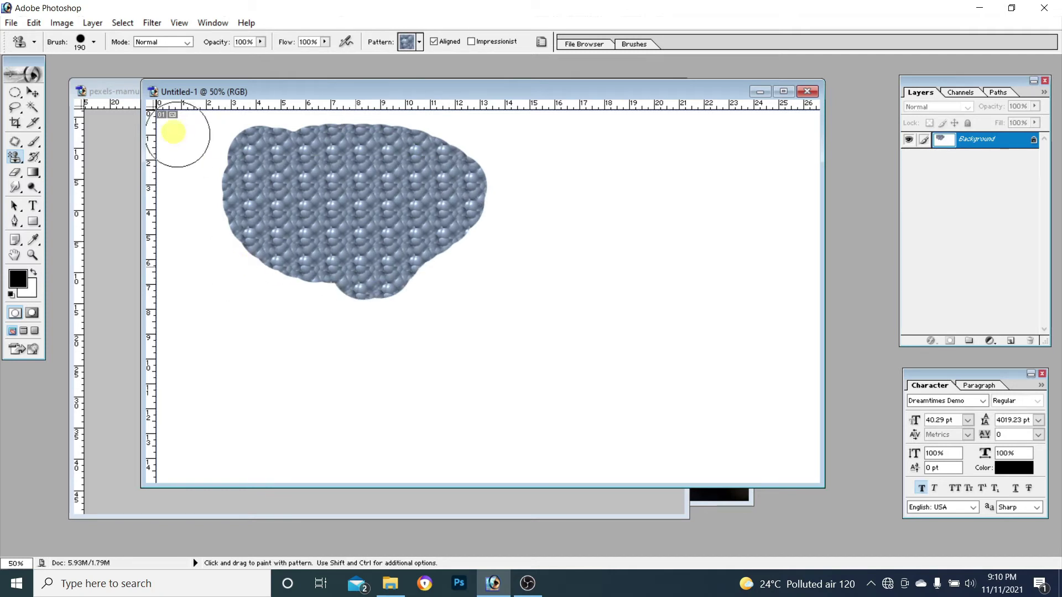
left_click(92, 44)
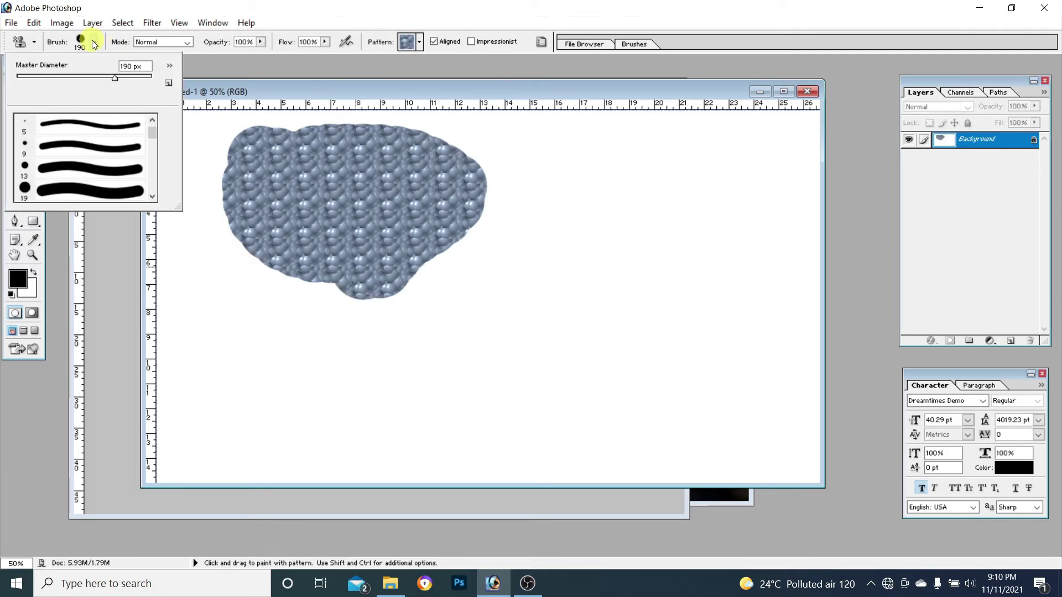
scroll(99, 152, "down", 2)
scroll(97, 158, "down", 2)
scroll(96, 163, "down", 2)
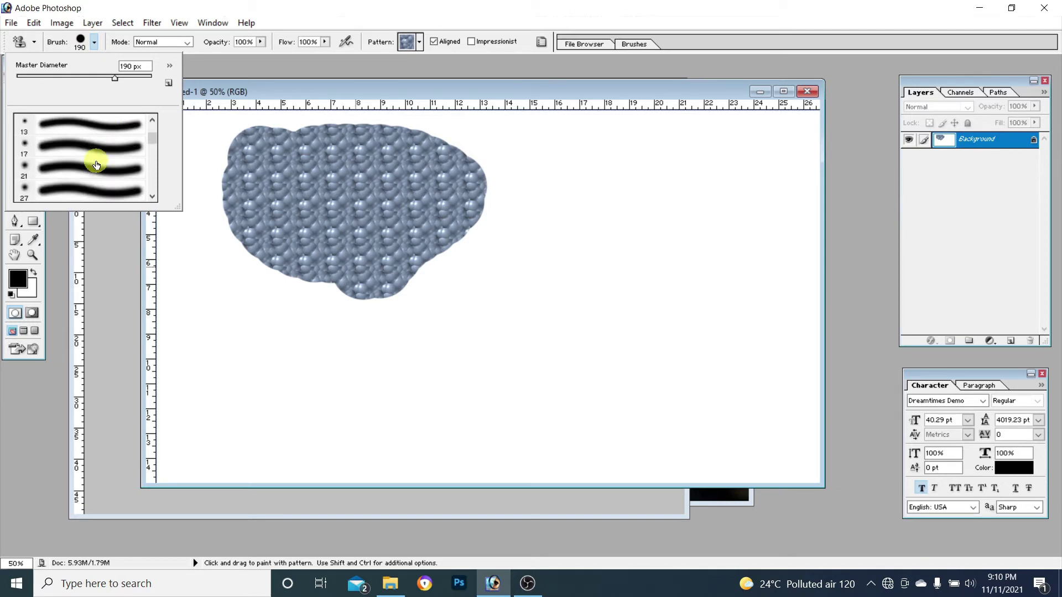
left_click(93, 168)
left_click_drag(590, 208, 605, 244)
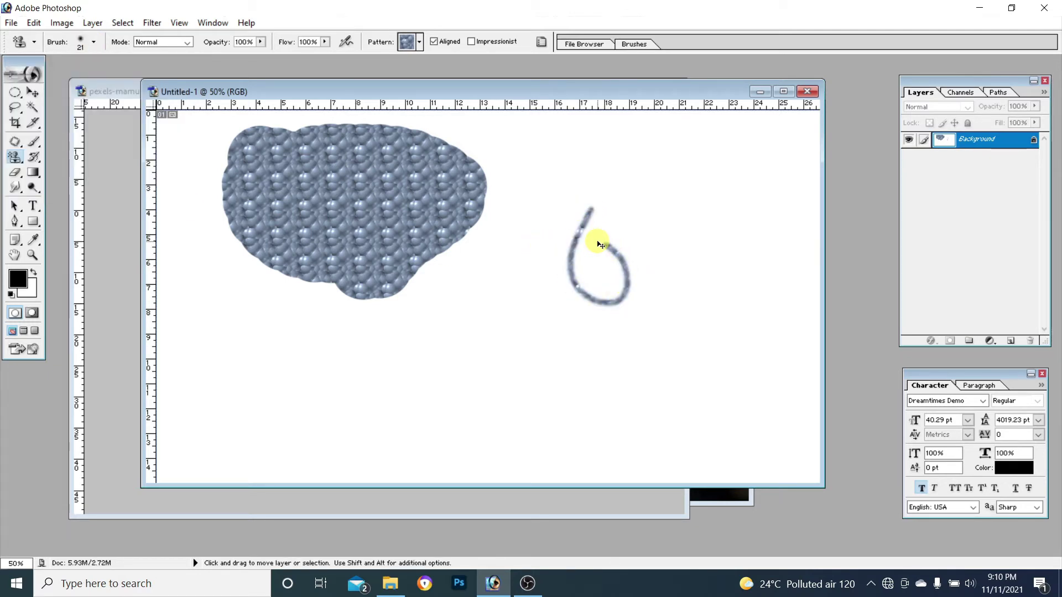
key("ctrl+z")
left_click(95, 43)
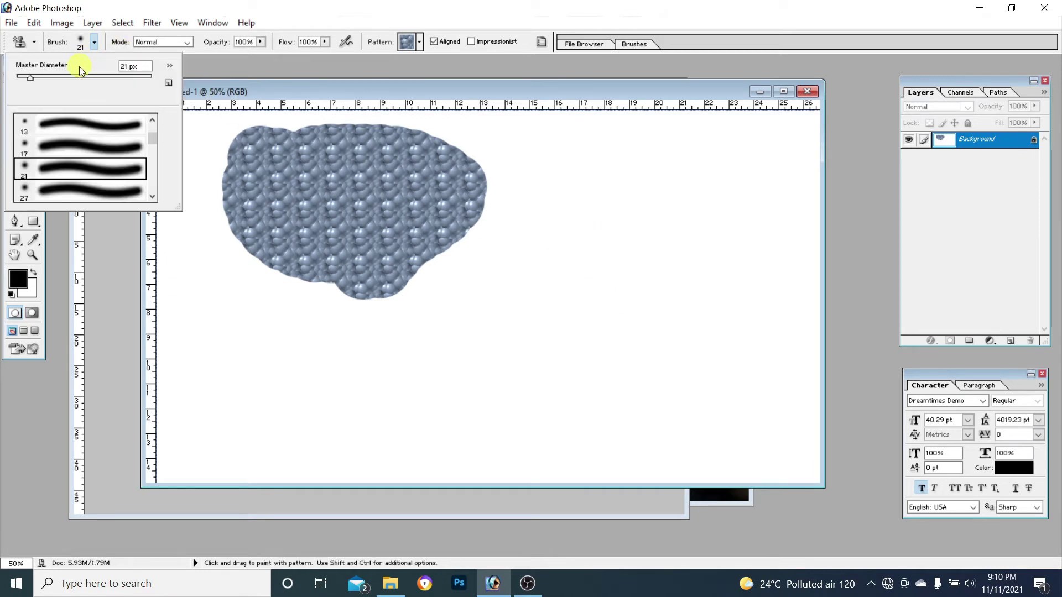
left_click_drag(35, 78, 130, 80)
left_click_drag(591, 271, 624, 284)
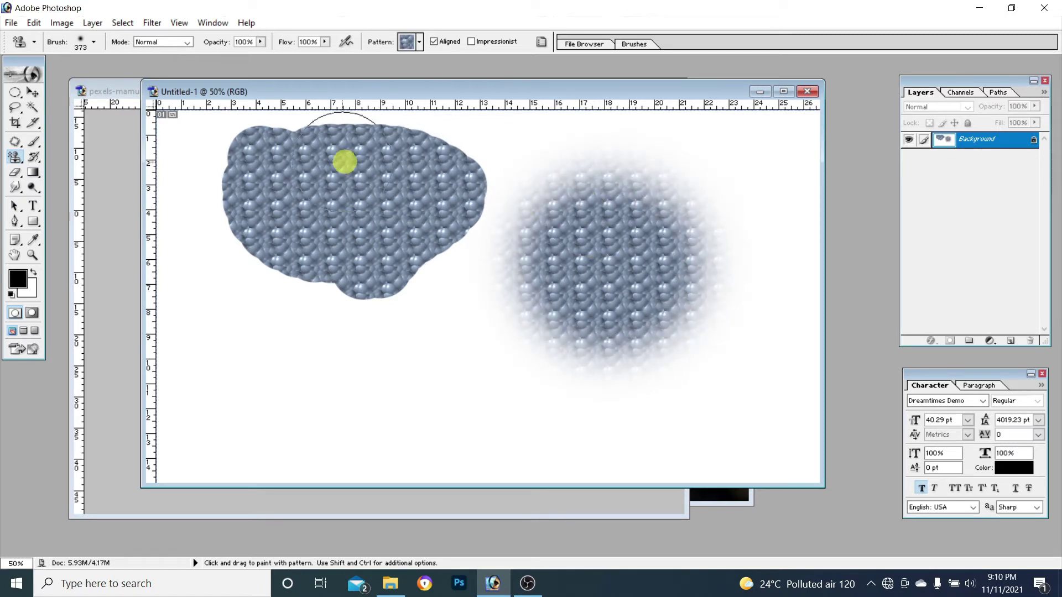
left_click_drag(317, 156, 357, 255)
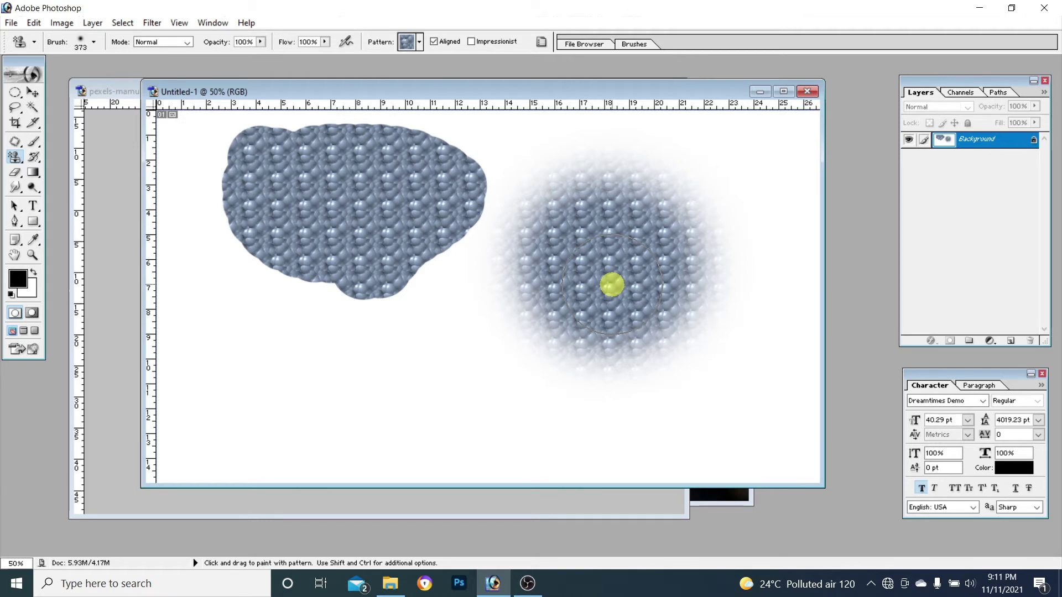
left_click_drag(611, 283, 542, 255)
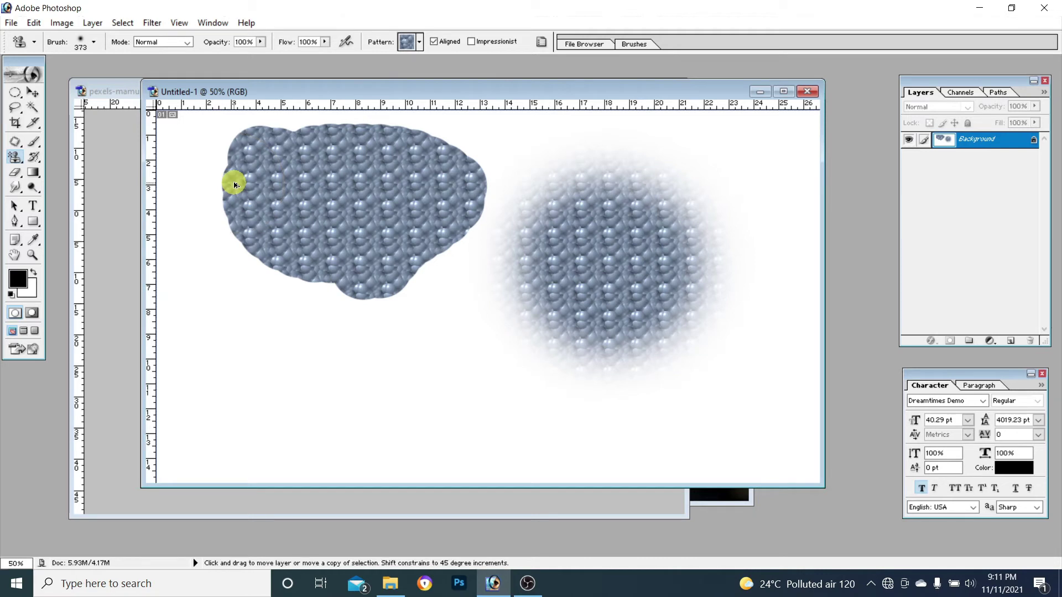
key("ctrl+z")
key("ctrl+alt+z")
Select a large central oval and fill it with the blue bubble pattern using Pattern Stamp
left_click(15, 93)
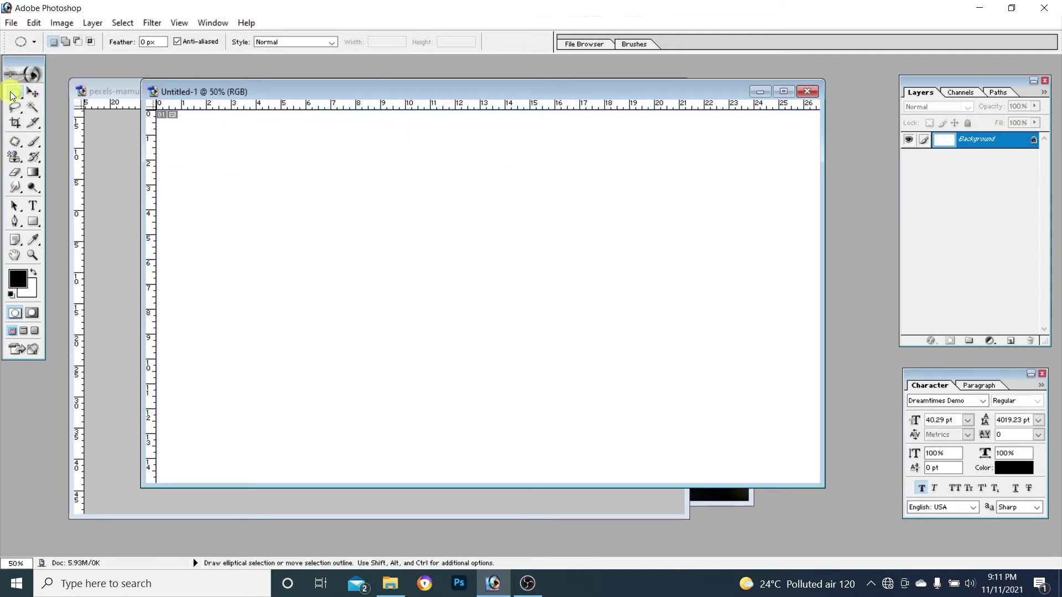
left_click_drag(330, 176, 702, 421)
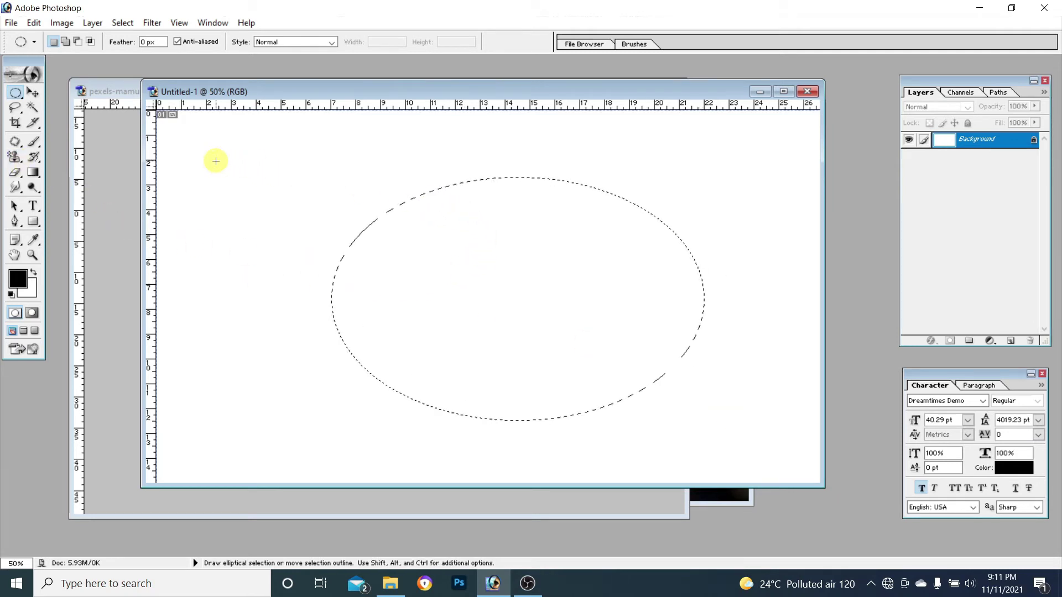
left_click(14, 156)
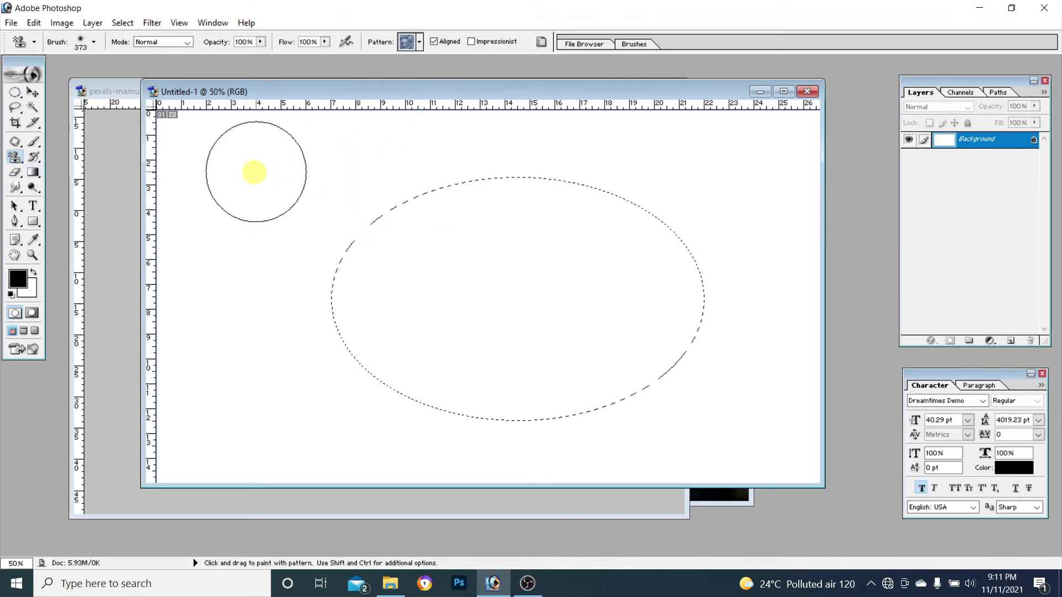
mouse_move(254, 244)
left_mouse_down()
mouse_move(253, 355)
mouse_move(234, 336)
left_mouse_up()
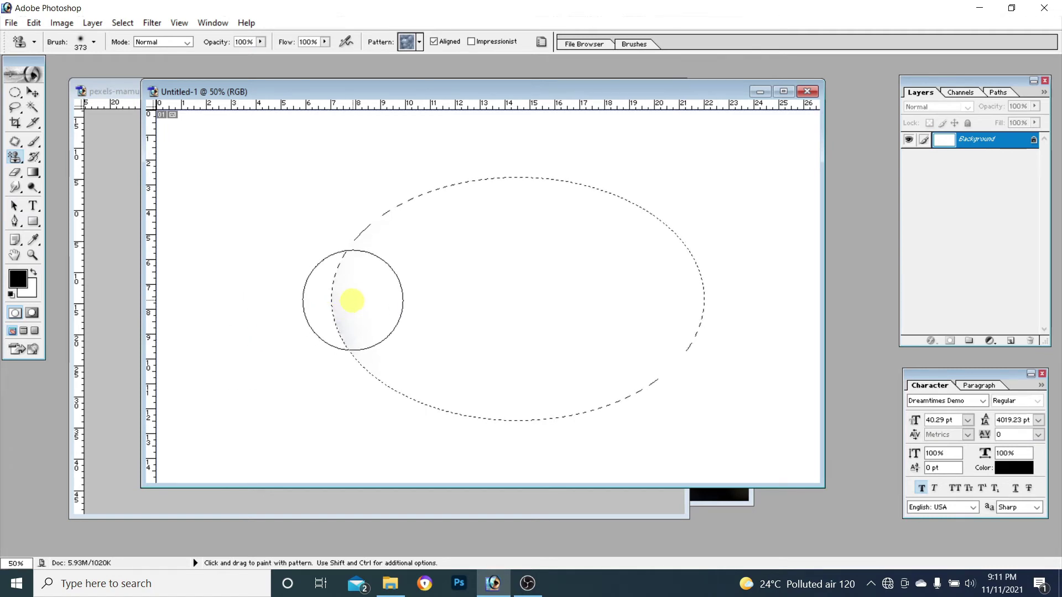
mouse_move(360, 282)
left_mouse_down()
mouse_move(498, 214)
mouse_move(337, 265)
mouse_move(673, 294)
mouse_move(403, 330)
mouse_move(522, 348)
mouse_move(493, 390)
mouse_move(683, 338)
mouse_move(516, 238)
left_mouse_up()
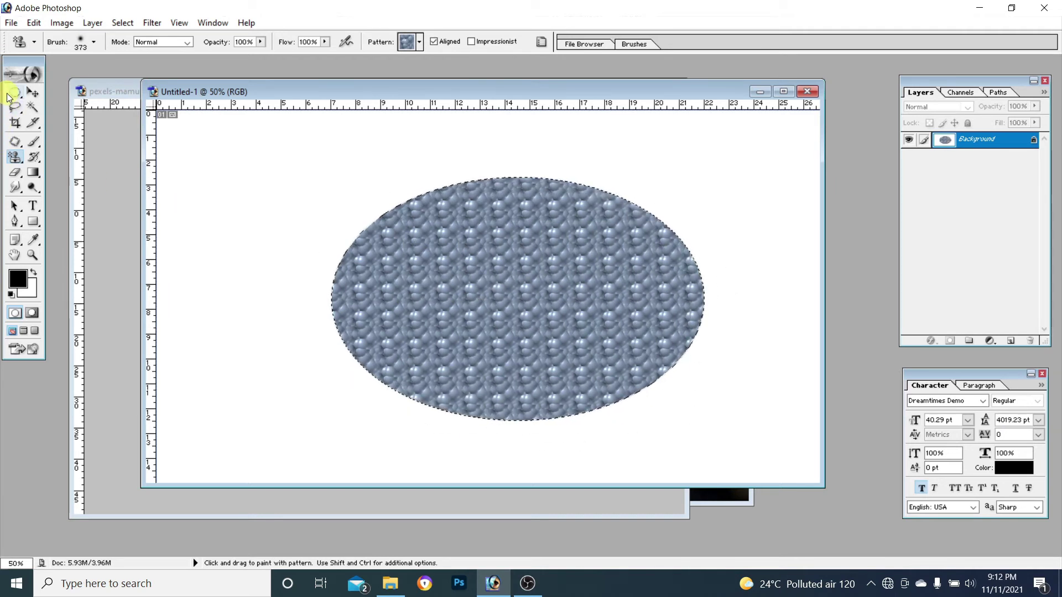
left_click_drag(15, 93, 75, 112)
Test the bubble pattern in a tall rectangle left of the oval, then delete it
left_click(83, 93)
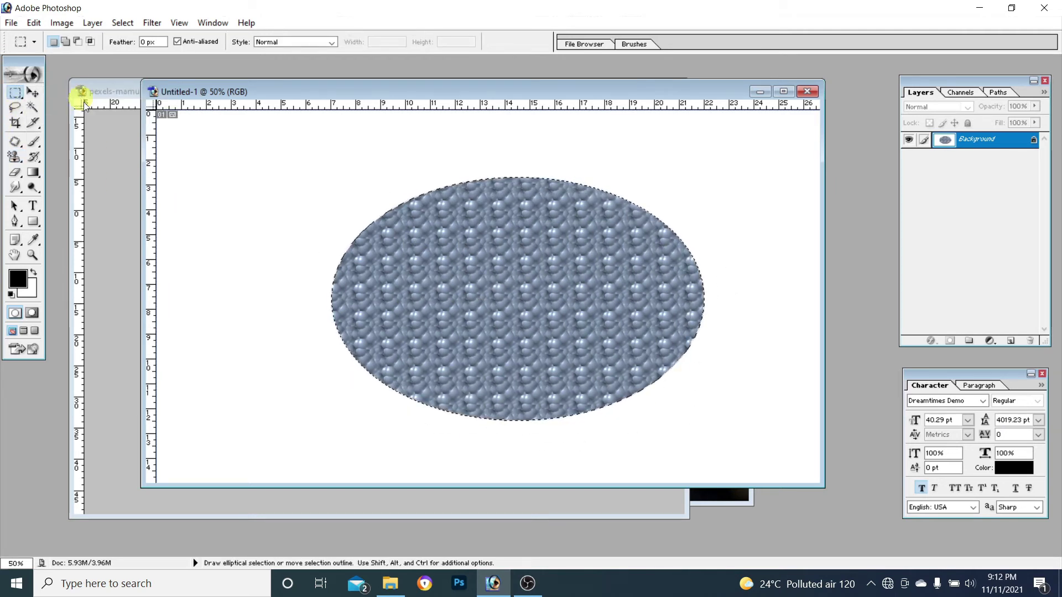
left_click_drag(195, 154, 327, 399)
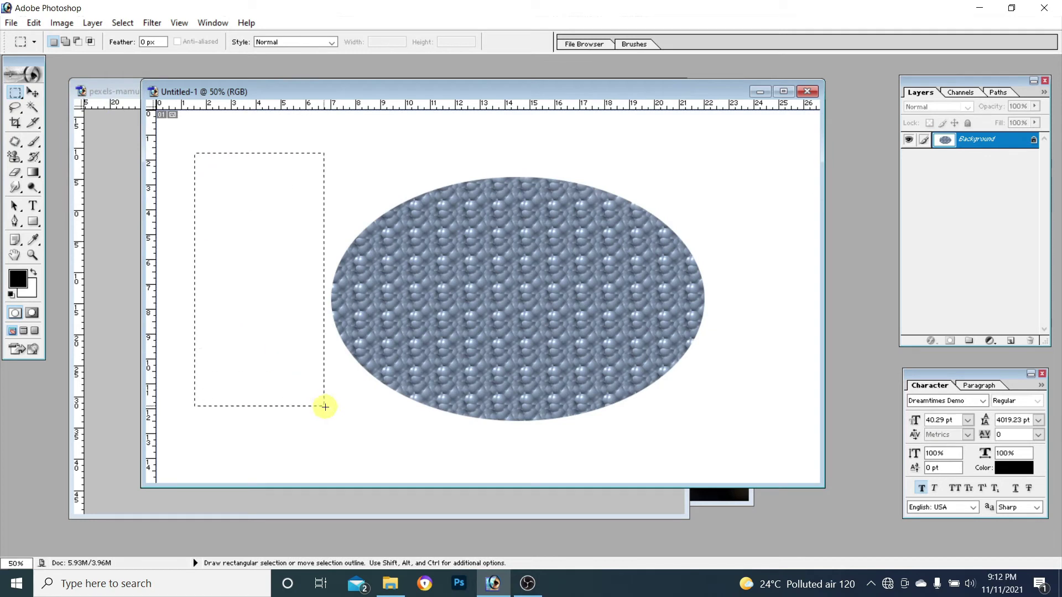
left_click(14, 157)
mouse_move(221, 166)
left_mouse_down()
mouse_move(249, 171)
mouse_move(308, 220)
mouse_move(190, 268)
mouse_move(350, 320)
mouse_move(206, 310)
mouse_move(198, 255)
left_mouse_up()
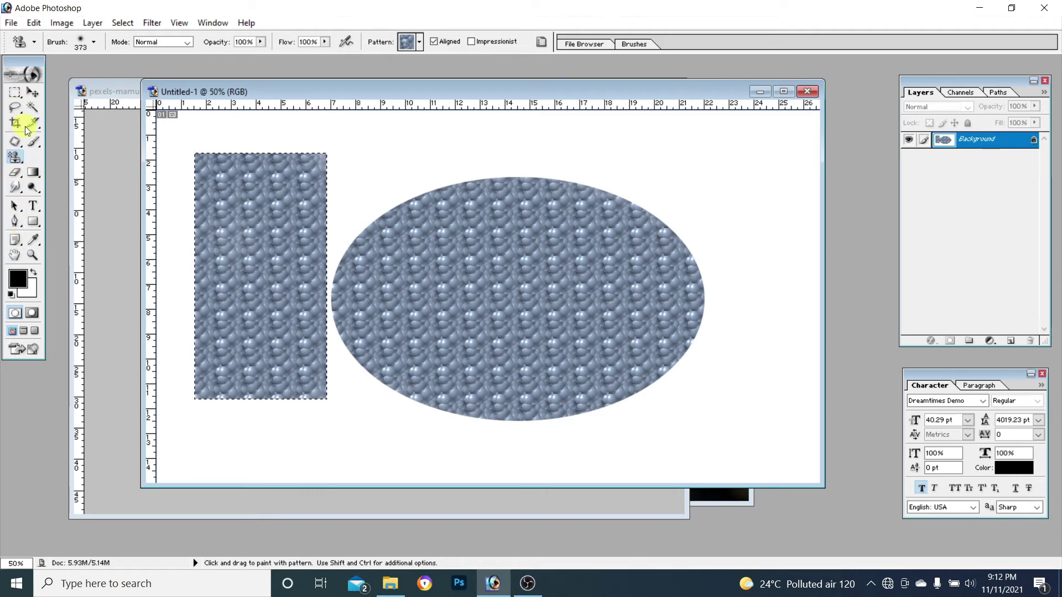
left_click(13, 111)
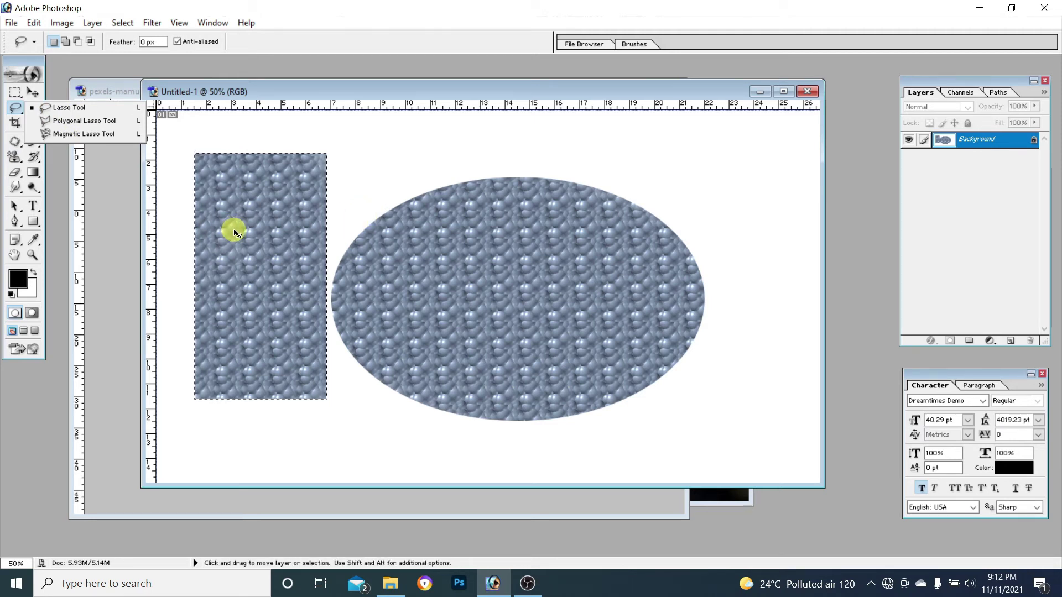
key("Delete")
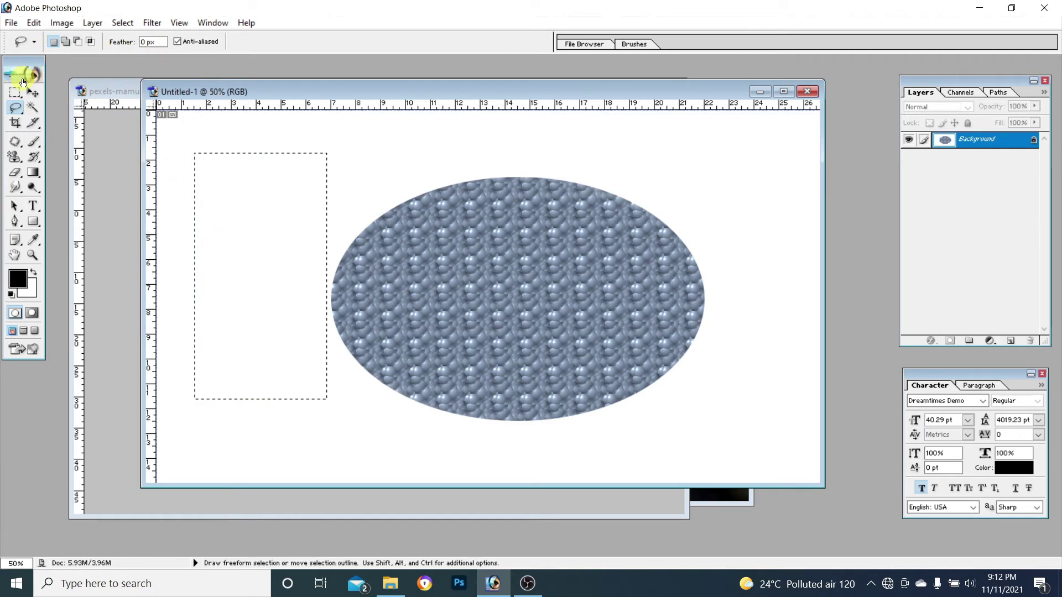
Pick the rainbow pattern, test it in the rectangle, and undo the test
left_click(34, 157)
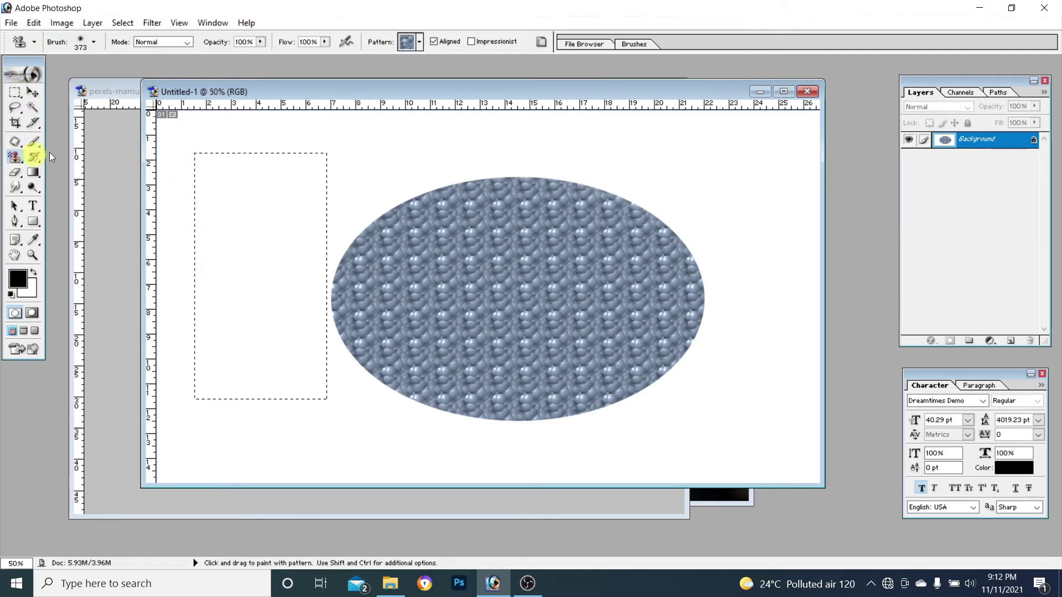
left_click(420, 44)
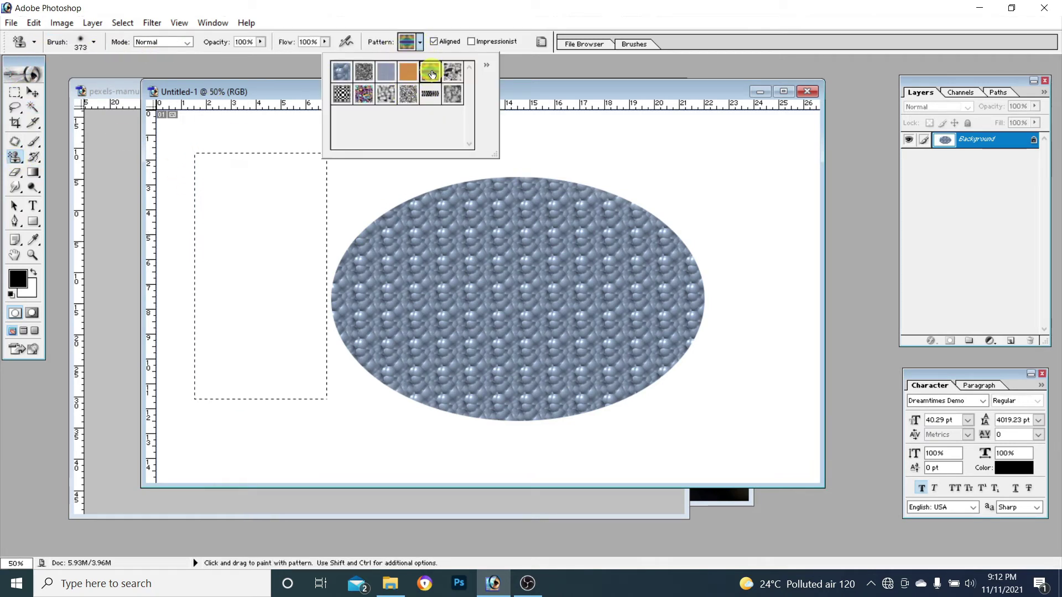
mouse_move(218, 152)
left_mouse_down()
mouse_move(280, 326)
mouse_move(253, 387)
left_mouse_up()
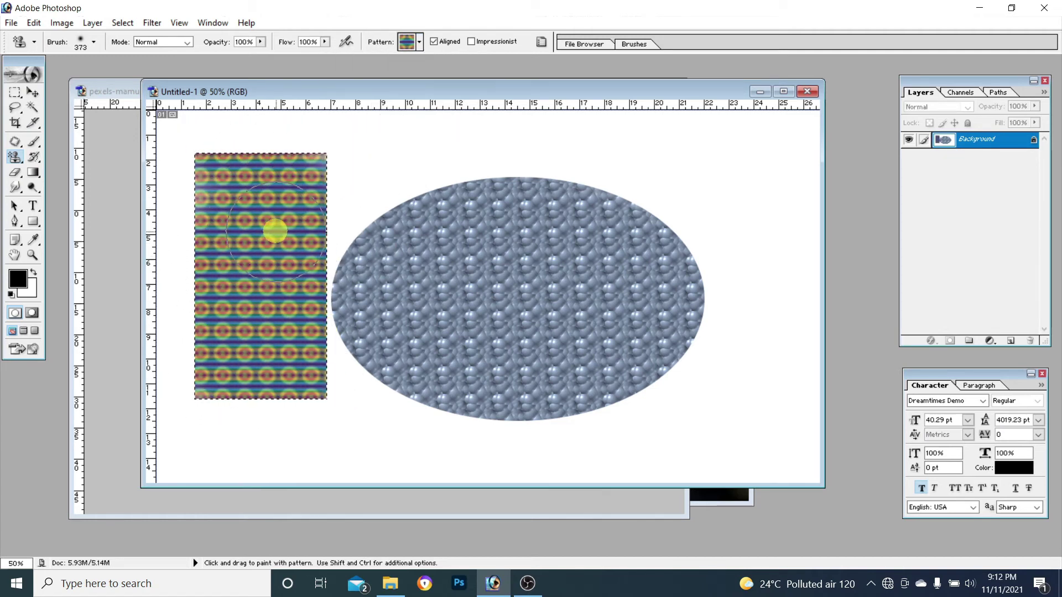
key("ctrl+z")
left_click(419, 42)
left_click(287, 61)
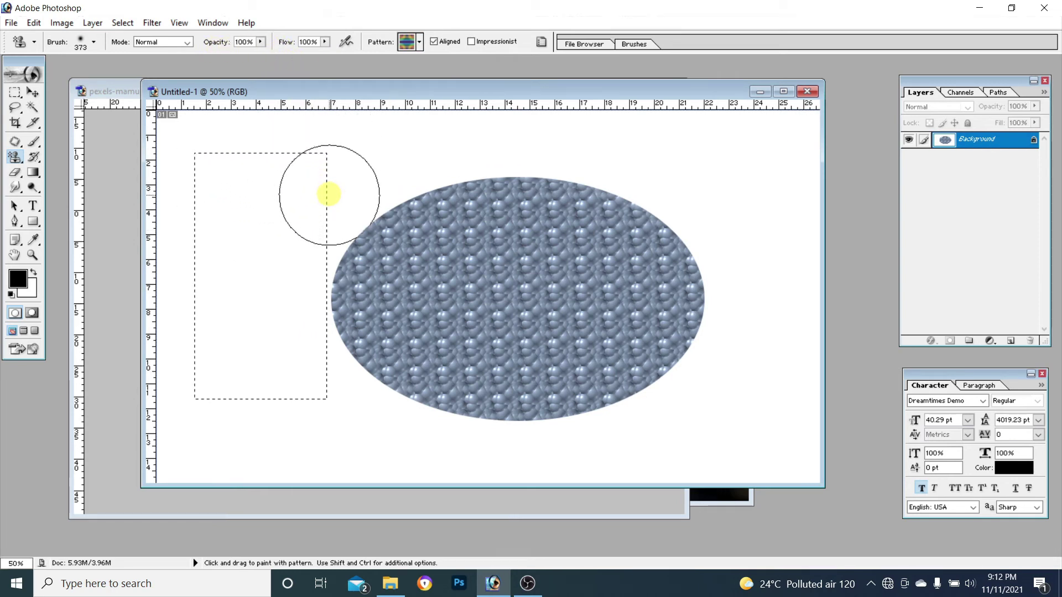
Clear the canvas back to plain white and set Pattern Stamp opacity to 48%
key("ctrl")
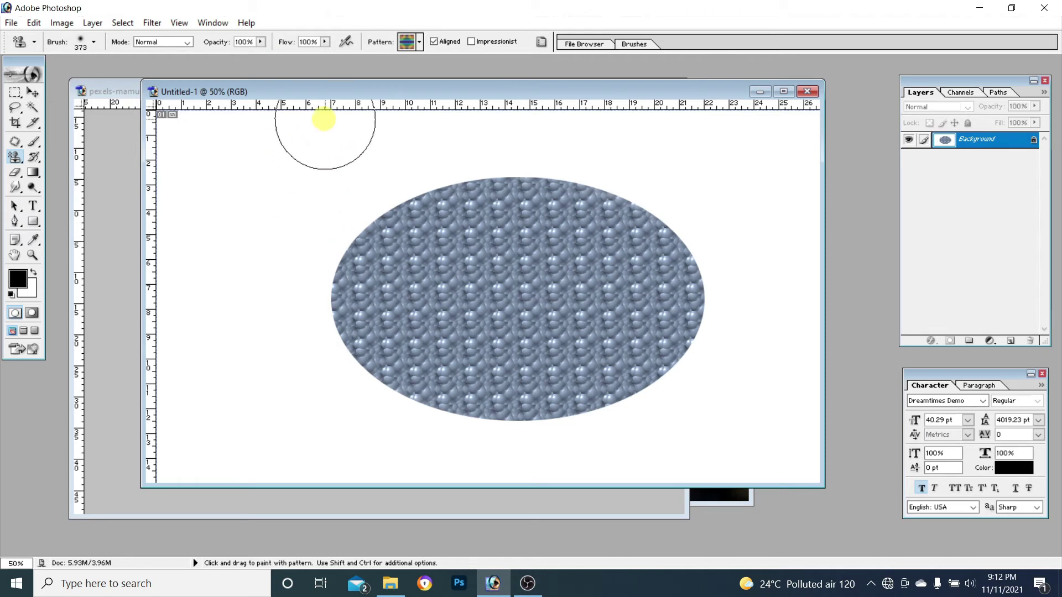
key("ctrl+z")
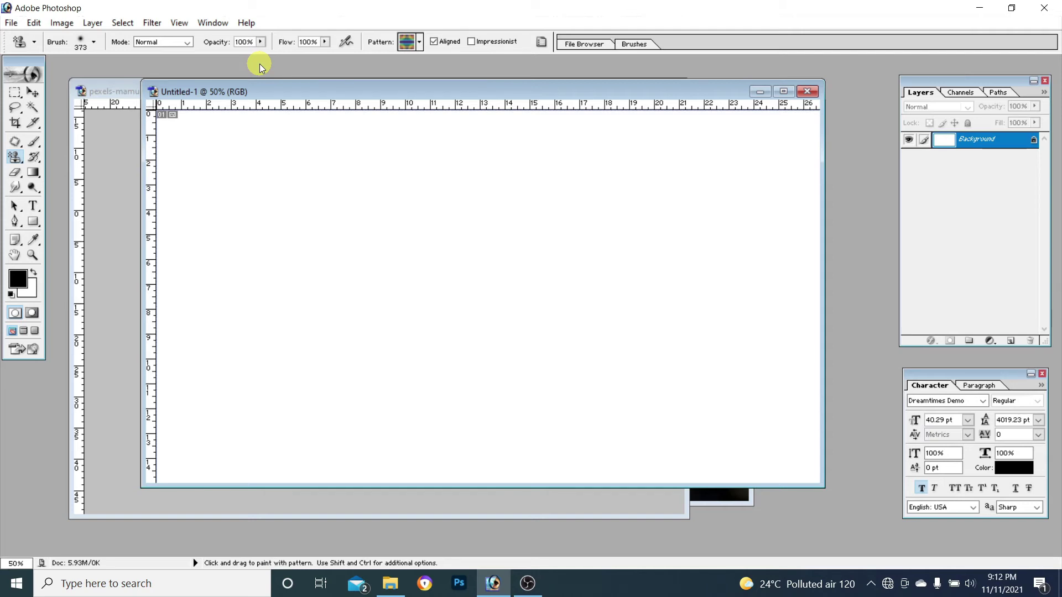
left_click(260, 43)
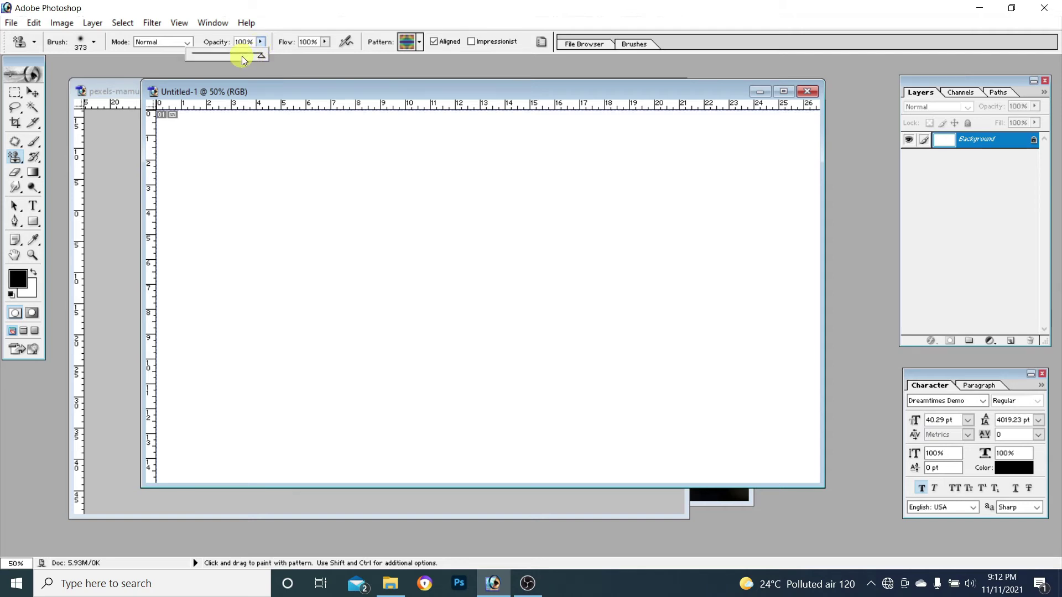
left_click(224, 53)
Paint a soft rainbow test stroke, raise opacity to 100%, and undo the stroke
left_click(381, 199)
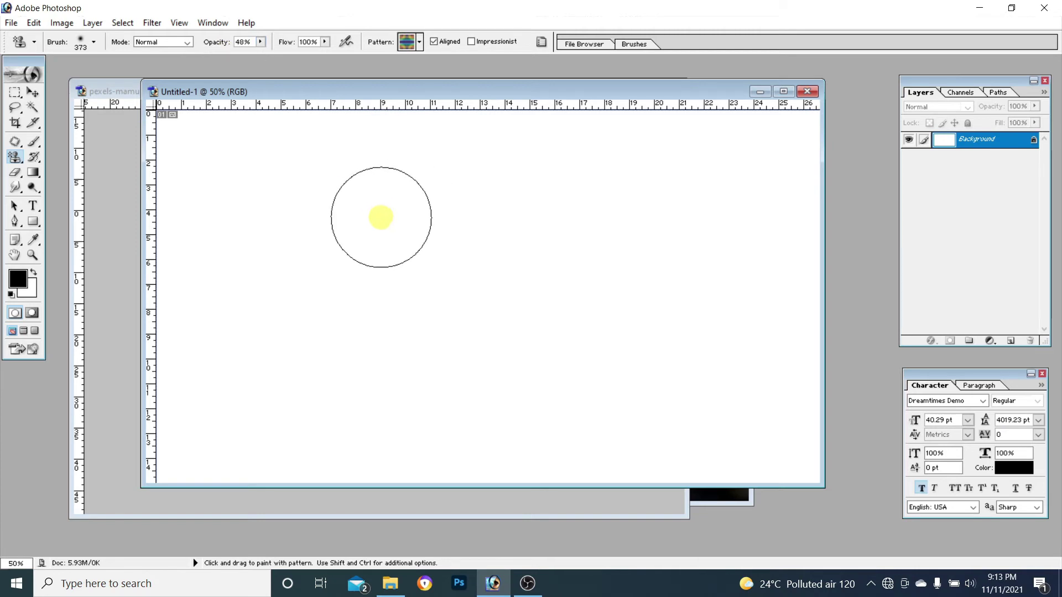
mouse_move(379, 218)
left_mouse_down()
mouse_move(428, 320)
mouse_move(352, 303)
mouse_move(429, 343)
mouse_move(429, 232)
mouse_move(511, 214)
mouse_move(497, 308)
mouse_move(450, 167)
mouse_move(510, 301)
mouse_move(604, 360)
mouse_move(403, 166)
mouse_move(330, 181)
left_mouse_up()
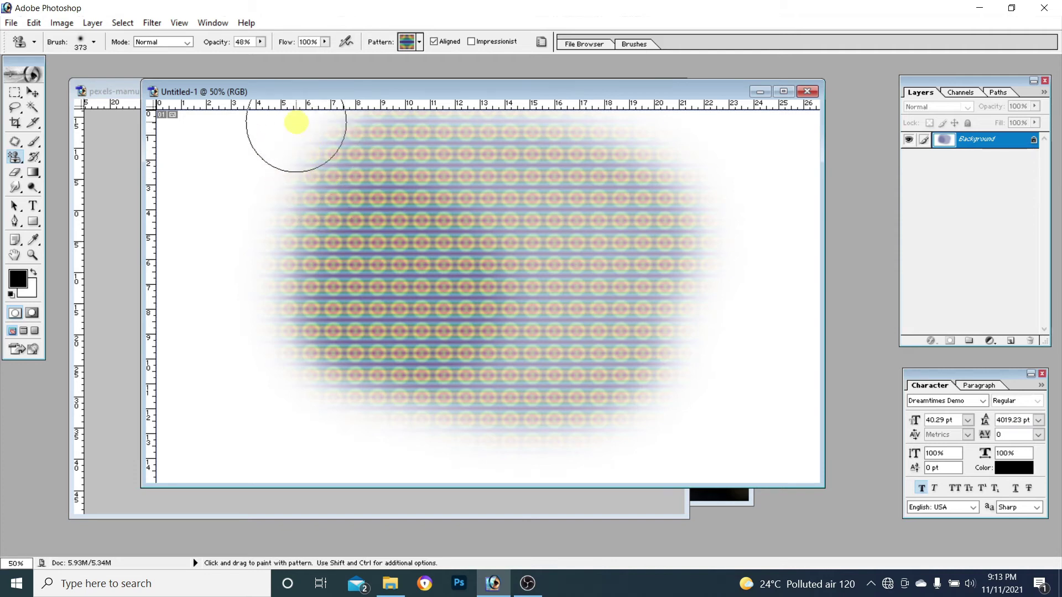
left_click(259, 42)
key("0")
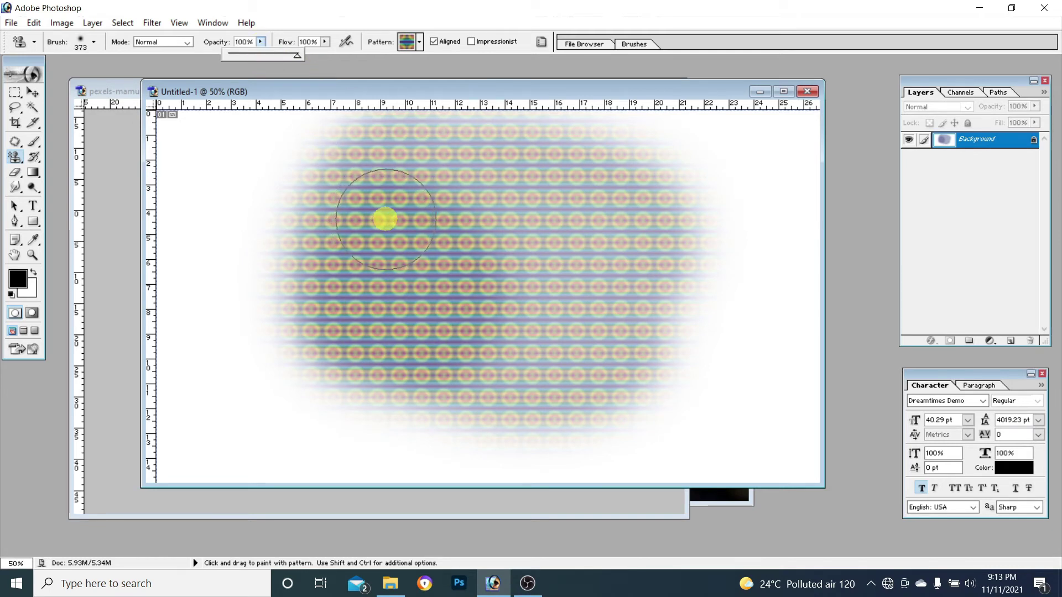
key("ctrl+z")
key("ctrl+z")
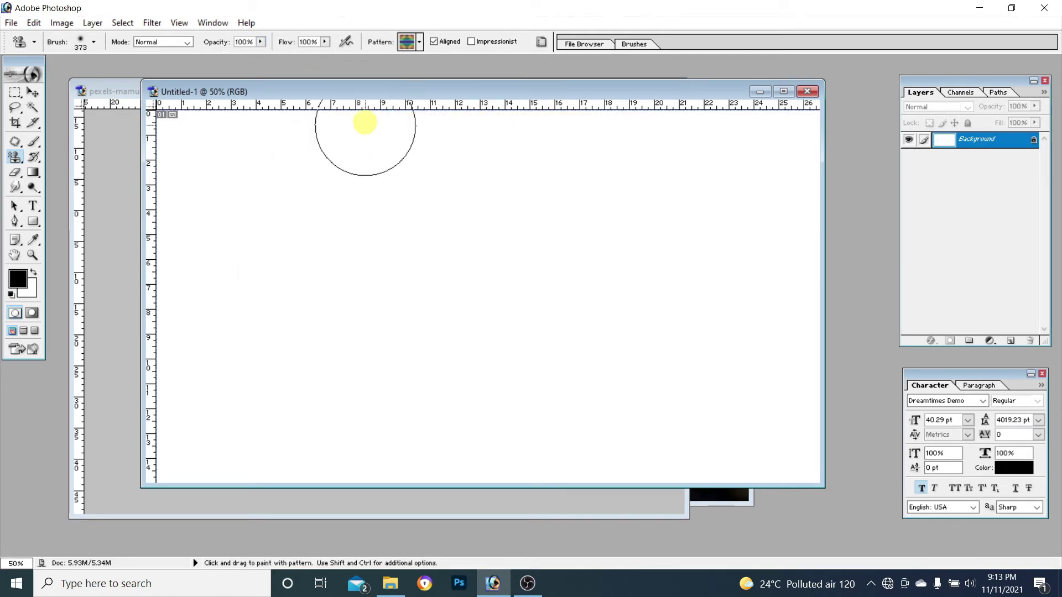
Set Pattern Stamp flow to 43%, paint trial strokes, then undo them
left_click(325, 42)
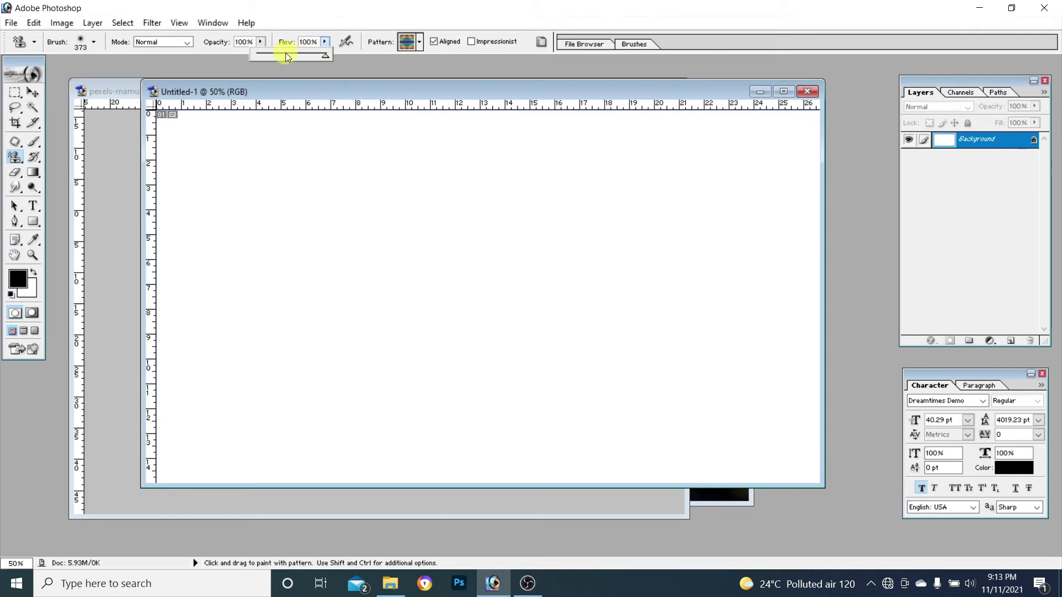
left_click(286, 54)
mouse_move(345, 210)
left_mouse_down()
mouse_move(348, 307)
mouse_move(448, 289)
mouse_move(317, 218)
mouse_move(391, 334)
mouse_move(423, 262)
mouse_move(244, 277)
mouse_move(355, 221)
mouse_move(370, 253)
mouse_move(357, 304)
left_mouse_up()
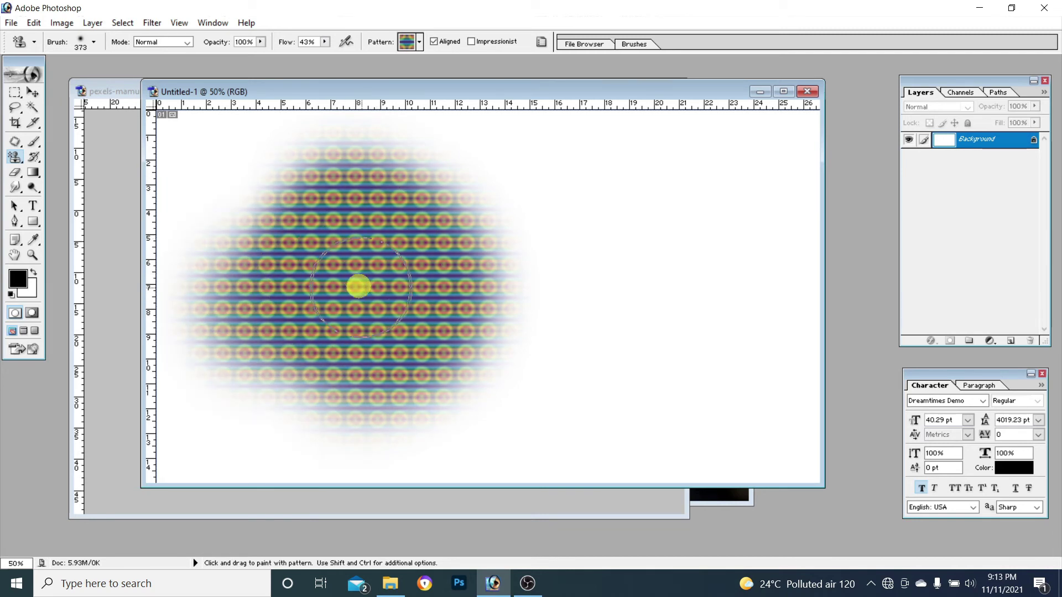
mouse_move(386, 270)
left_mouse_down()
mouse_move(576, 238)
mouse_move(427, 180)
mouse_move(481, 178)
mouse_move(642, 239)
mouse_move(516, 381)
mouse_move(755, 373)
mouse_move(806, 230)
mouse_move(798, 320)
mouse_move(747, 351)
mouse_move(538, 366)
left_mouse_up()
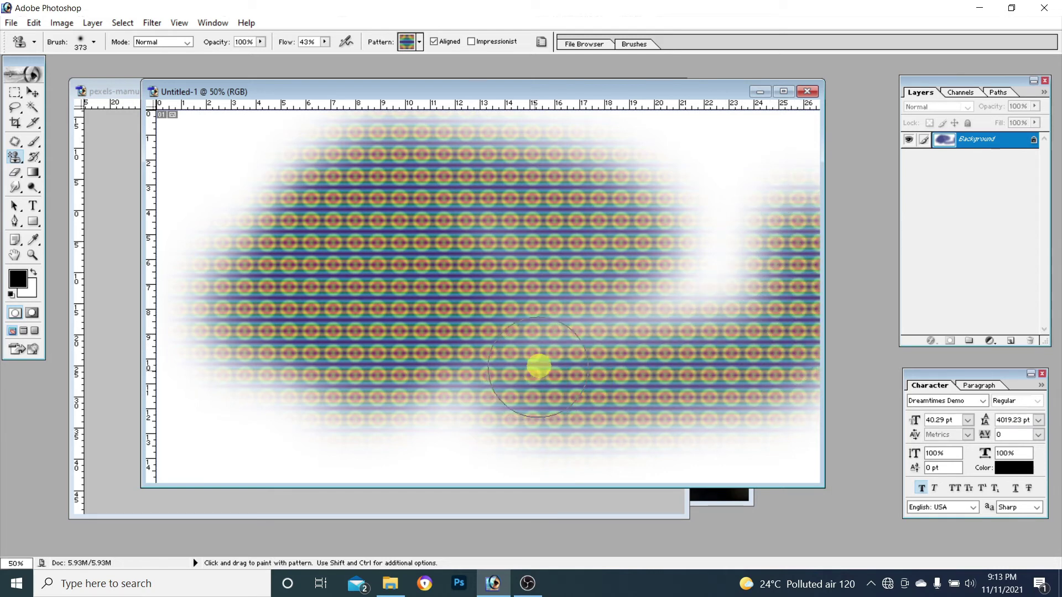
key("ctrl+alt+z")
key("ctrl+alt+z")
key("ctrl+alt+z")
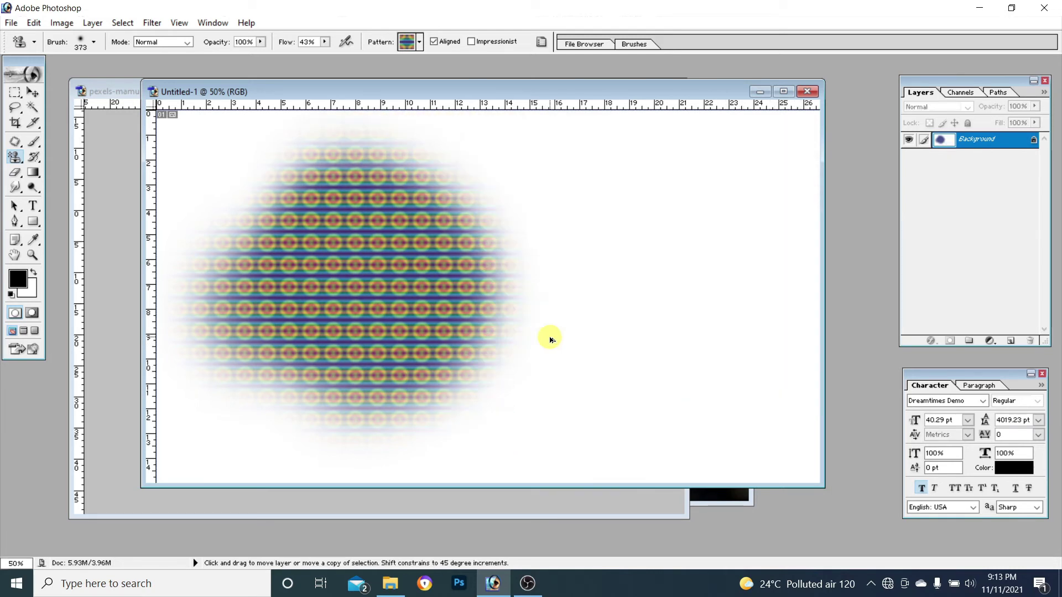
key("ctrl+alt+z")
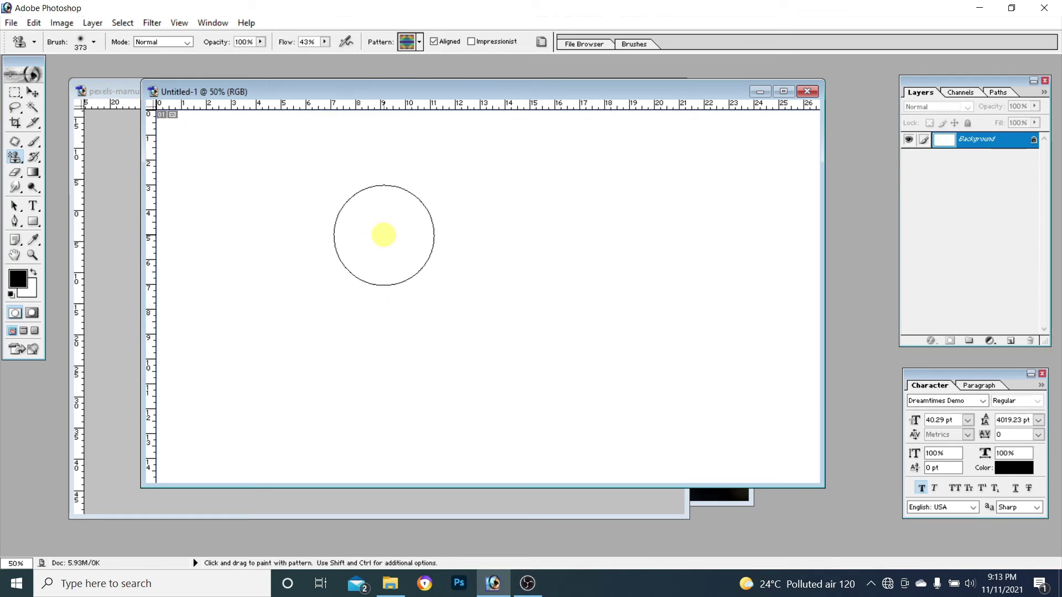
Resize the Pattern Stamp brush, settling on a size of 1000
key("bracketright")
key("bracketright")
key("bracketright")
key("bracketright")
key("bracketright")
key("bracketright")
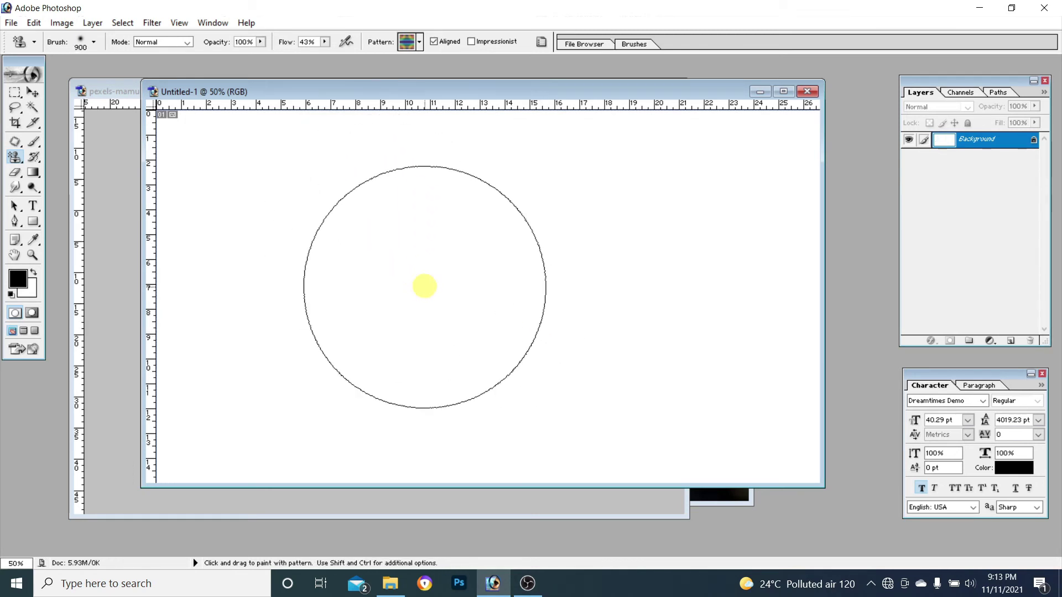
key("bracketright")
key("bracketright")
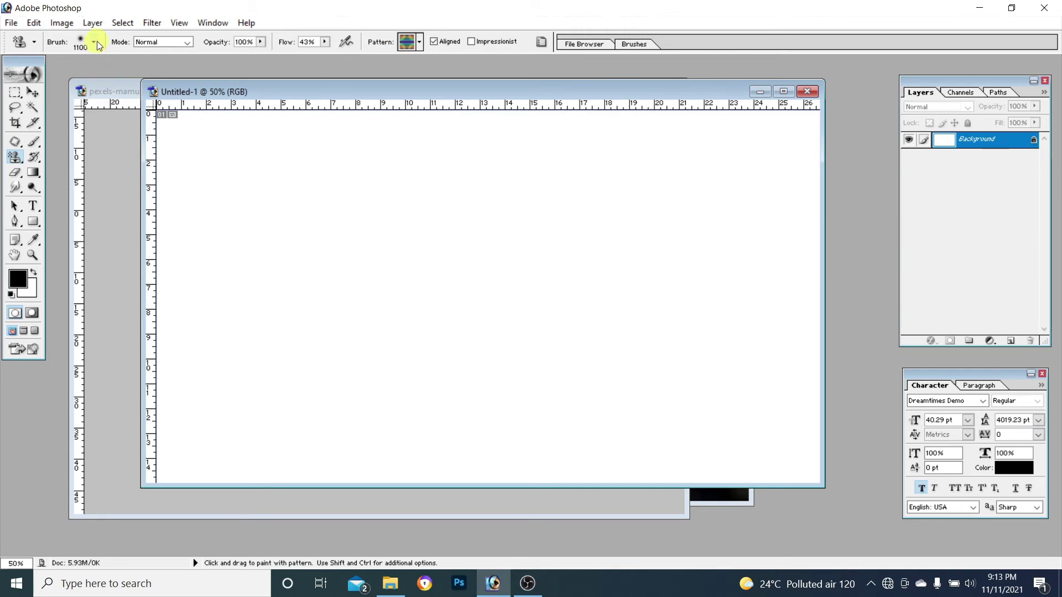
left_click(94, 42)
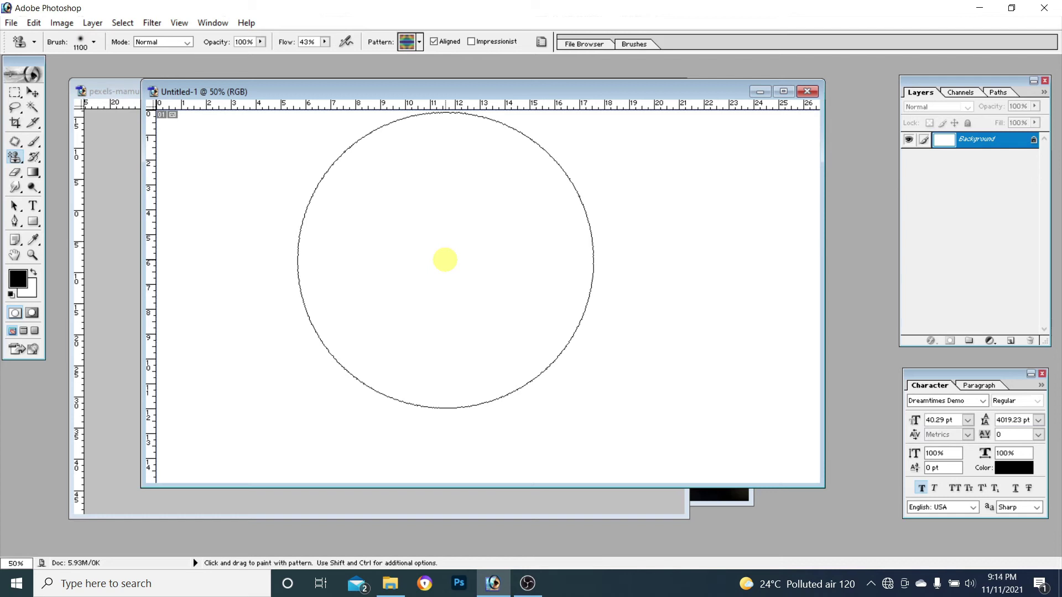
key("bracketleft")
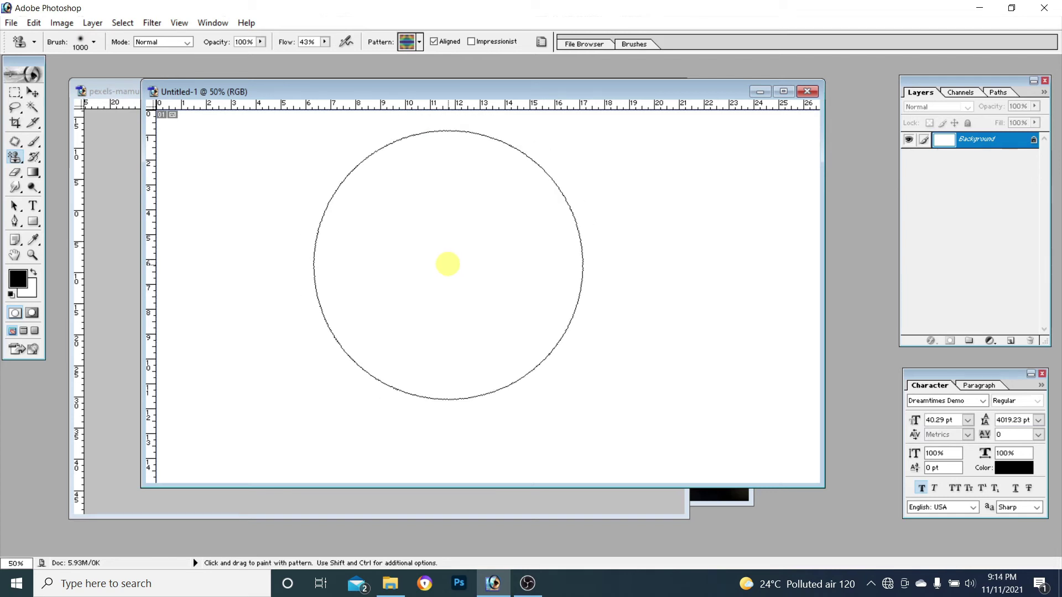
key("bracketleft")
key("bracketleft")
key("bracketleft")
key("bracketleft")
key("bracketright")
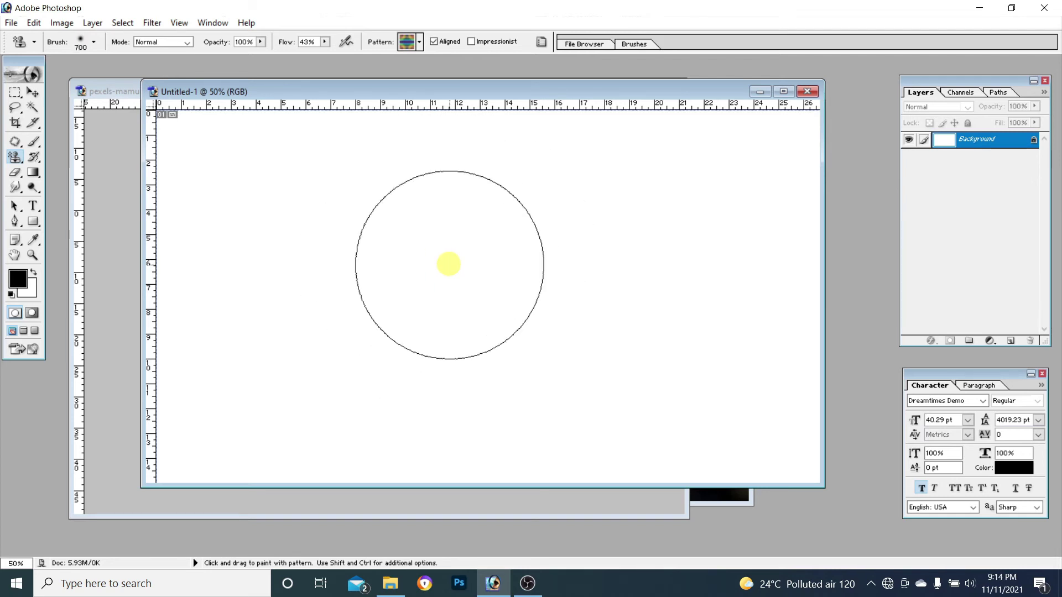
key("bracketright")
key("bracketright")
key("bracketright")
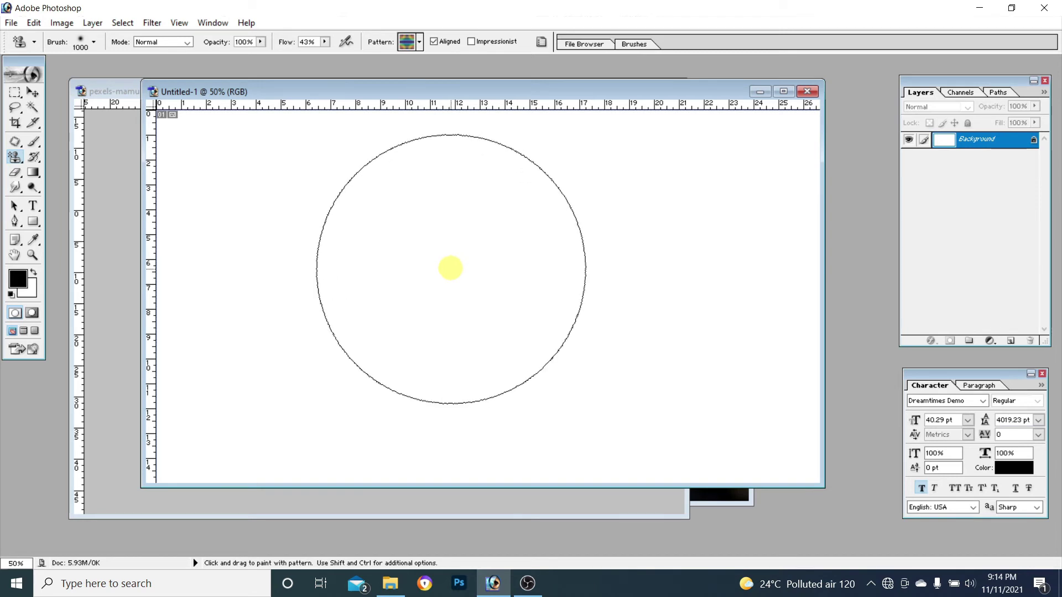
key("bracketright")
Build up the rainbow pattern with repeated dabs around the canvas centre and top
left_click(474, 292)
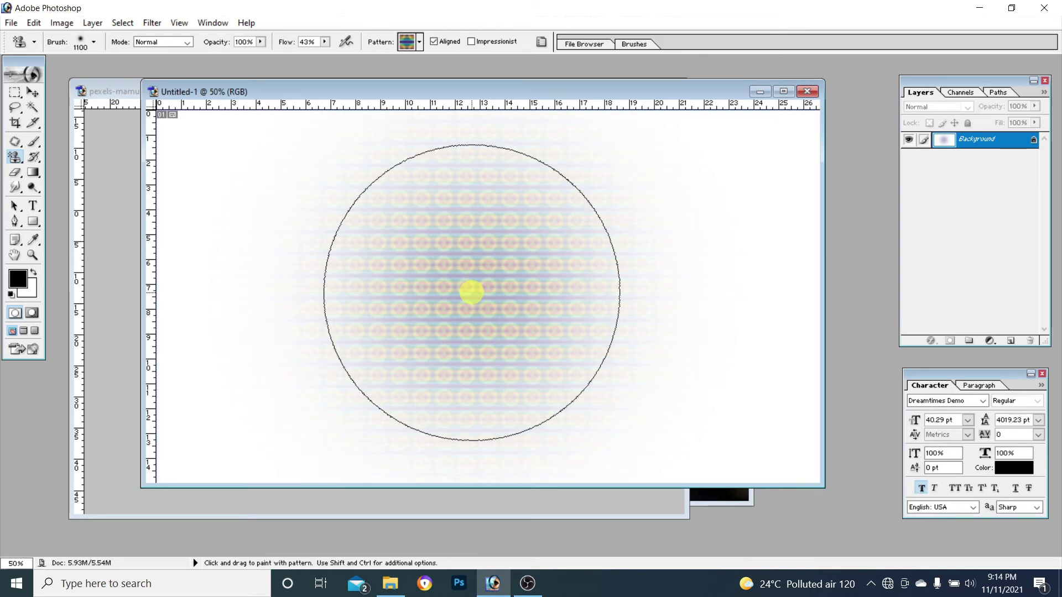
left_click(471, 293)
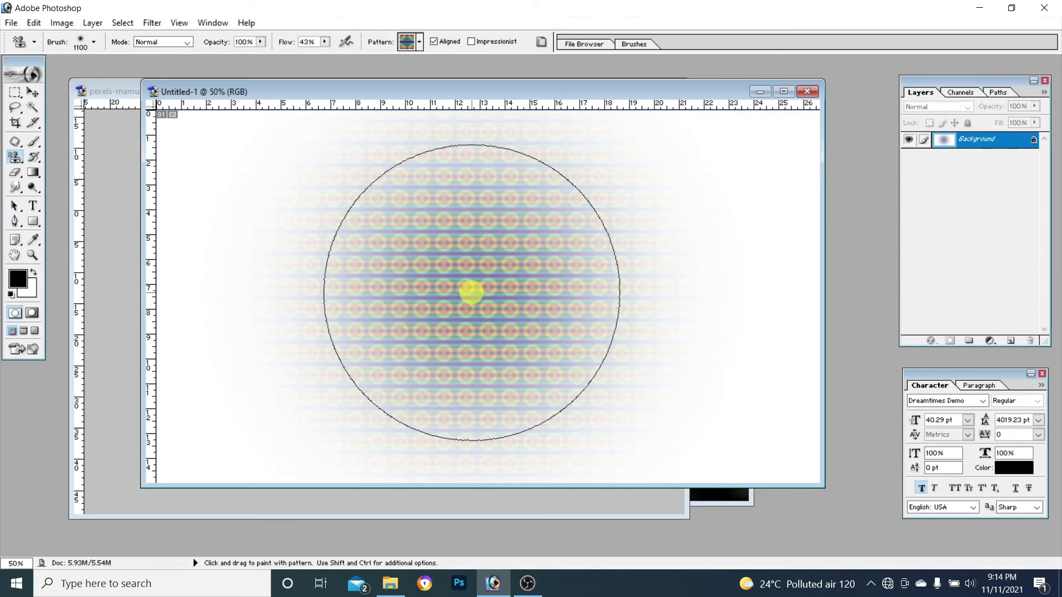
left_click(471, 292)
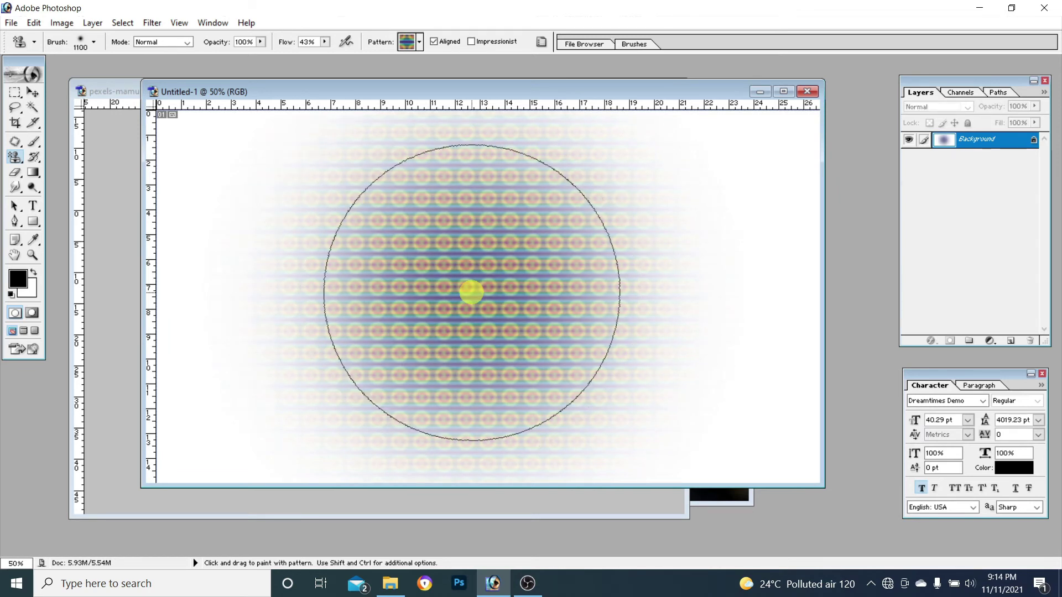
left_click(471, 292)
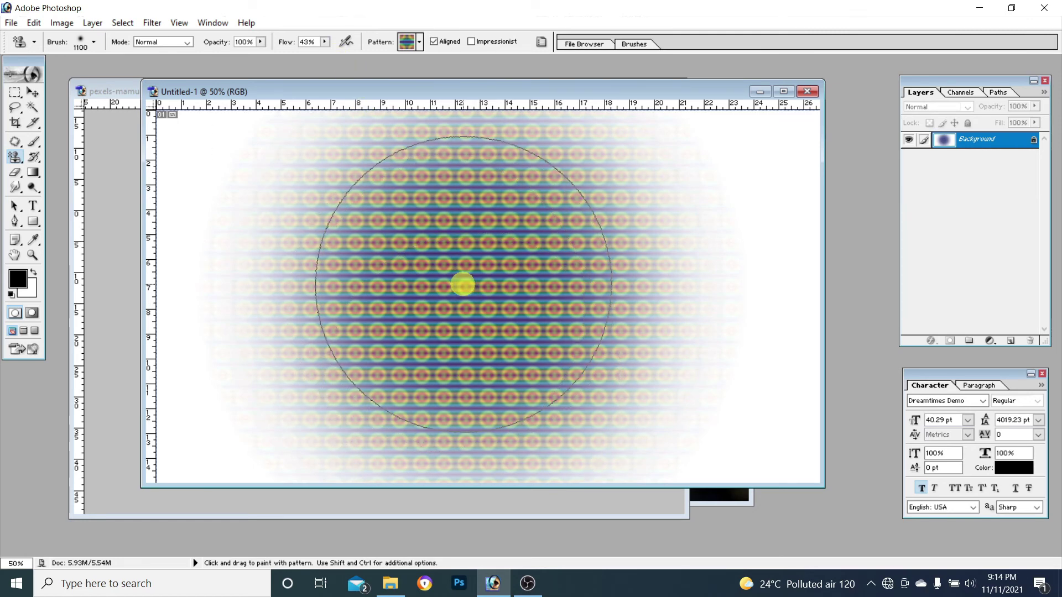
left_click(458, 272)
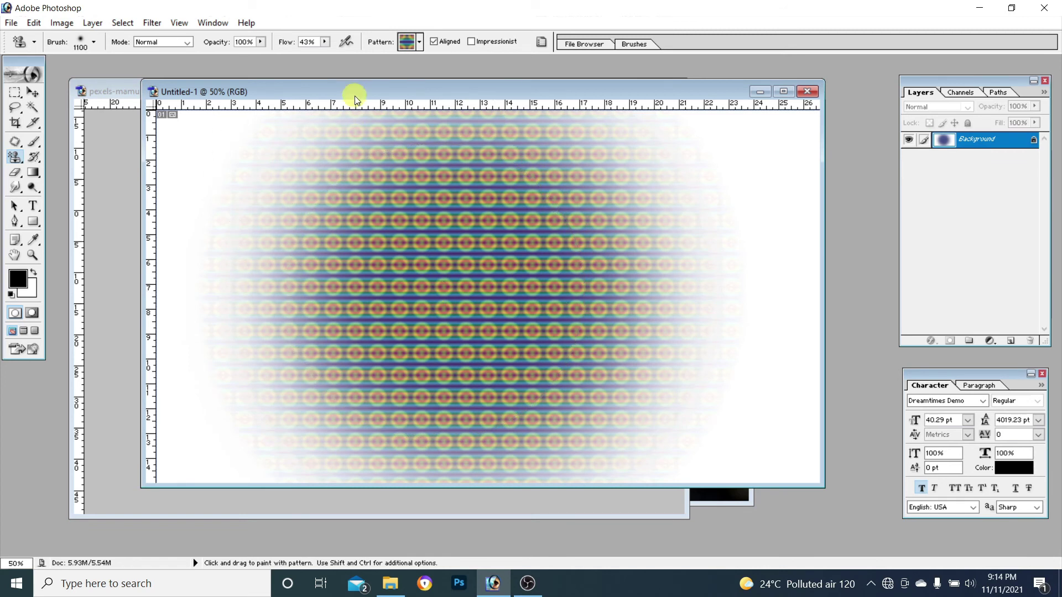
Raise flow to 100% and stamp the pattern onto the upper-left canvas
left_click(325, 42)
left_click_drag(326, 56, 385, 65)
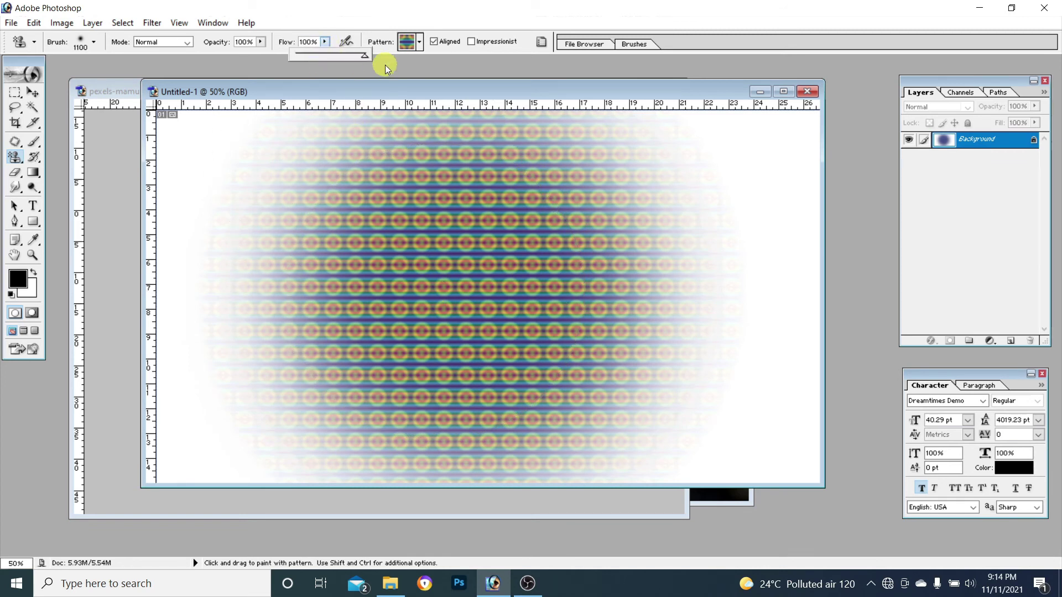
left_click(201, 174)
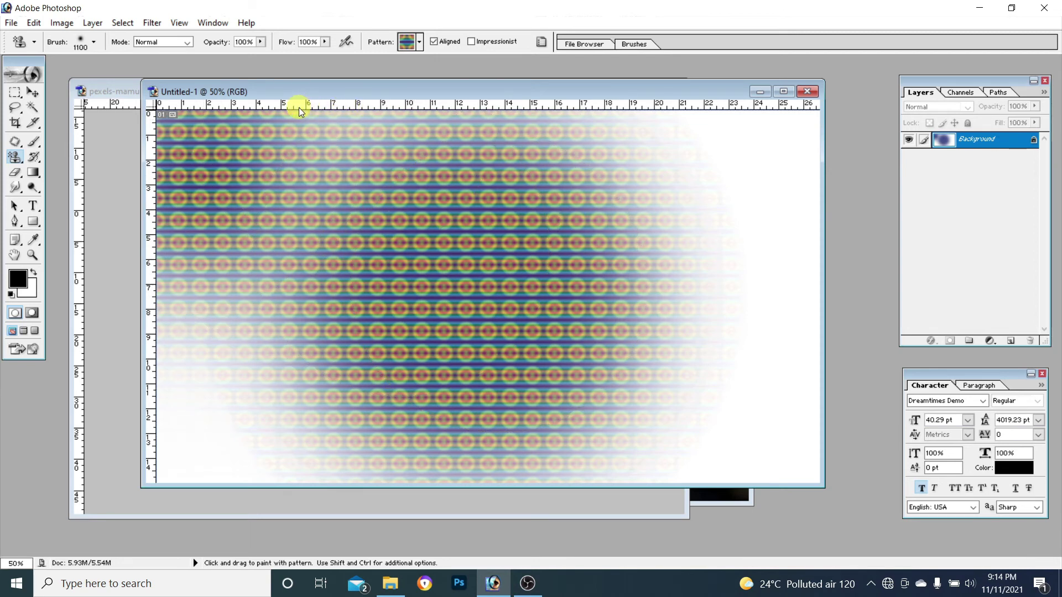
left_click(15, 161)
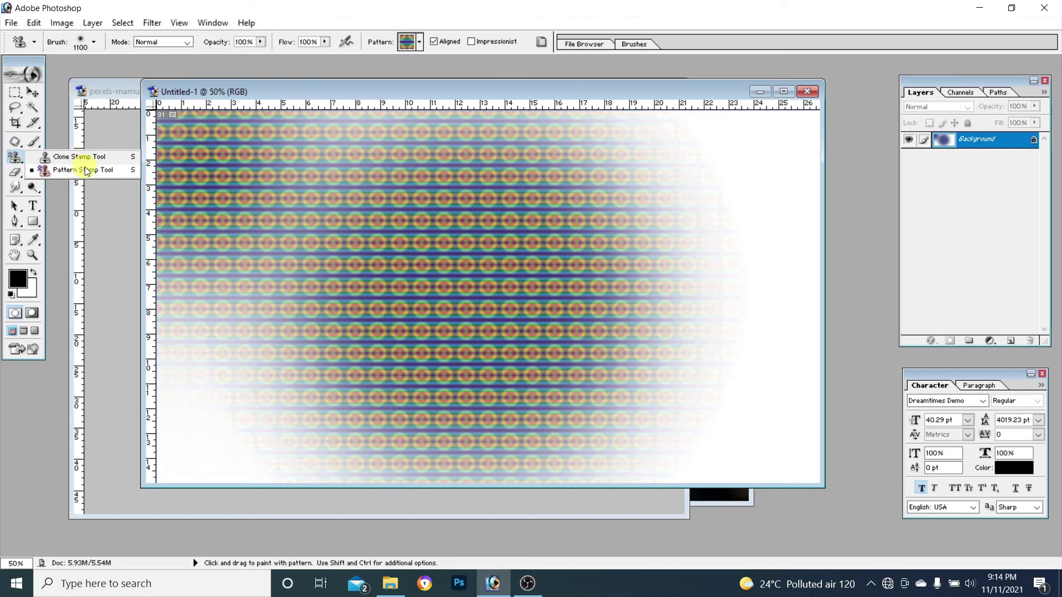
Open ghj.png from the Desktop through File > Open
left_click(34, 23)
mouse_move(11, 22)
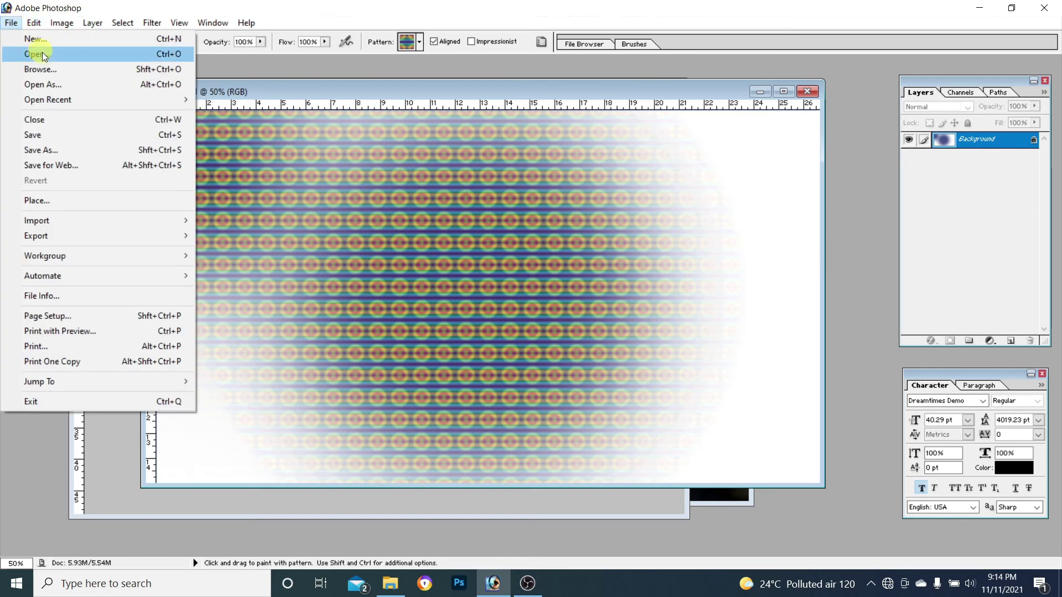
left_click(42, 53)
scroll(547, 253, "down", 5)
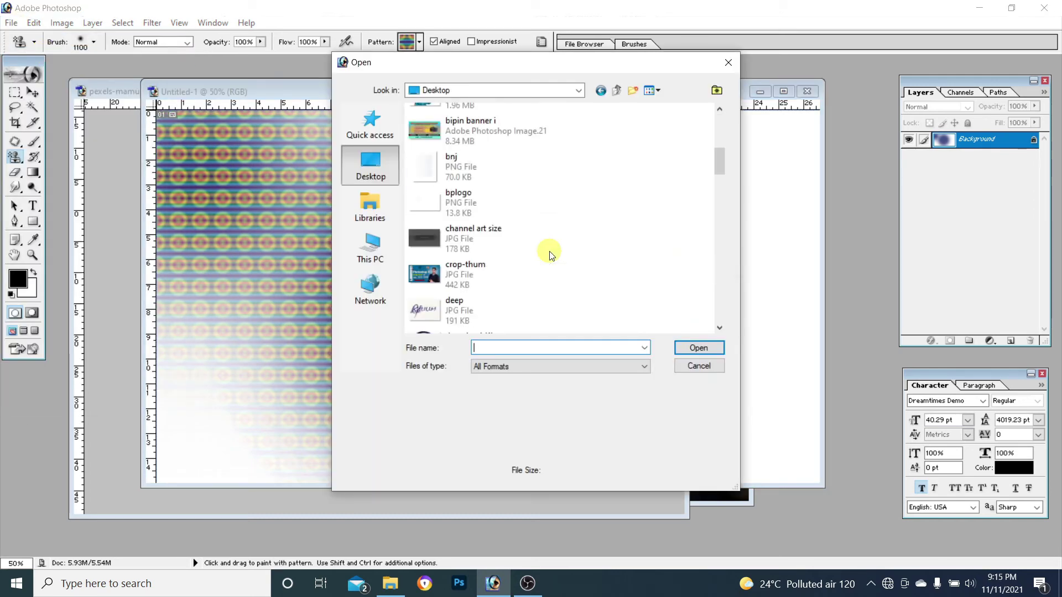
scroll(509, 249, "up", 3)
scroll(504, 218, "down", 5)
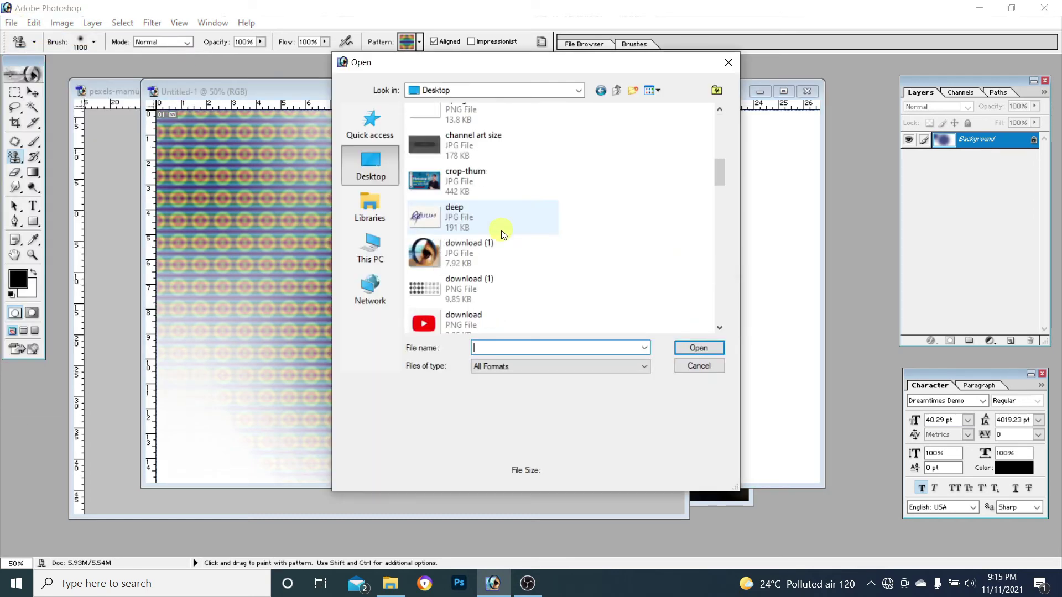
scroll(502, 232, "down", 3)
scroll(500, 230, "down", 3)
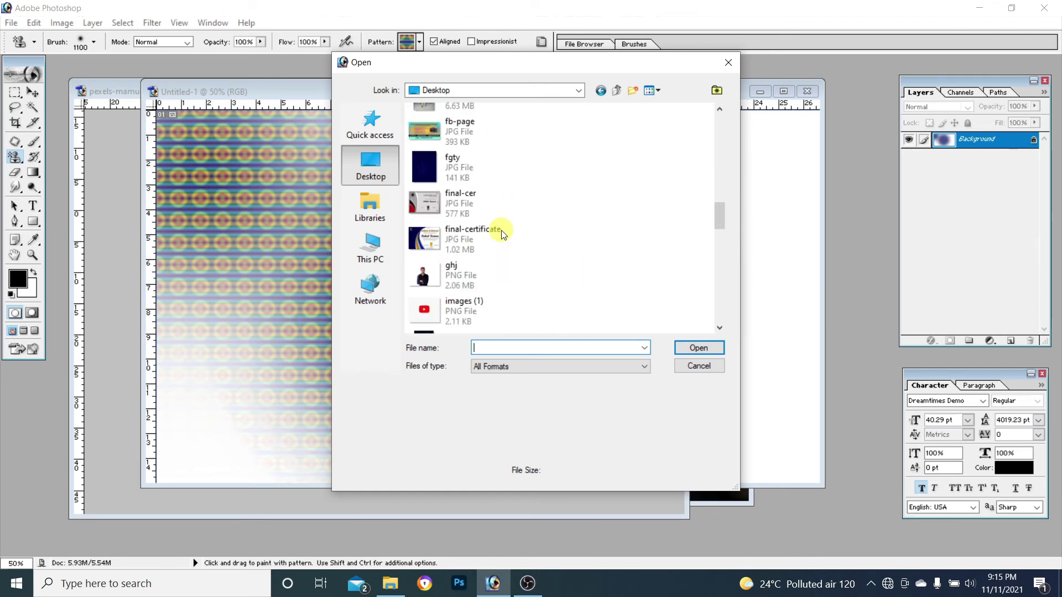
left_click(431, 274)
left_click(698, 346)
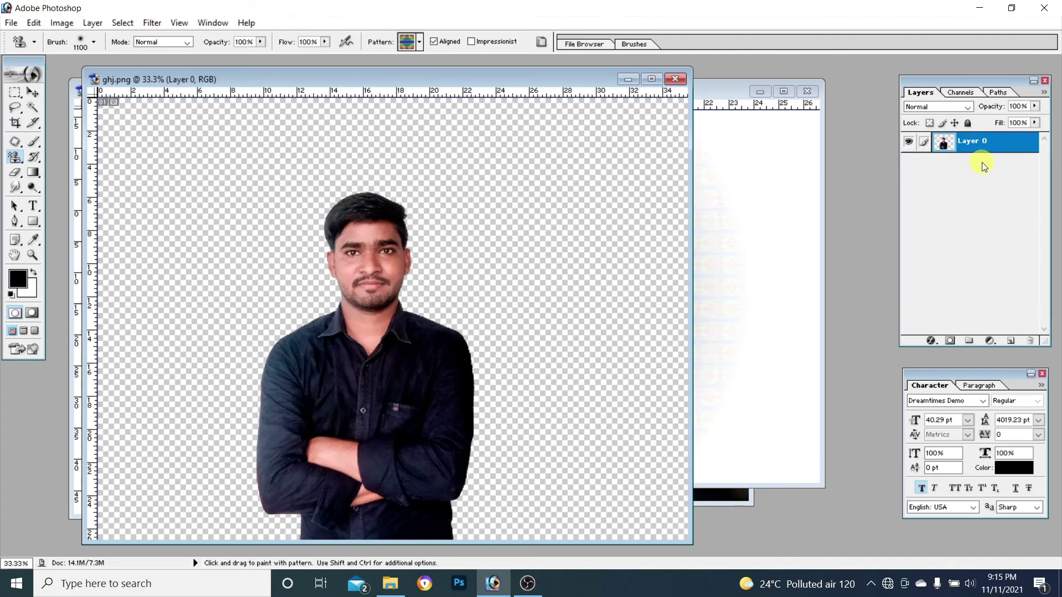
mouse_move(506, 222)
left_mouse_down()
mouse_move(566, 217)
mouse_move(553, 275)
mouse_move(398, 239)
mouse_move(367, 317)
mouse_move(507, 293)
left_mouse_up()
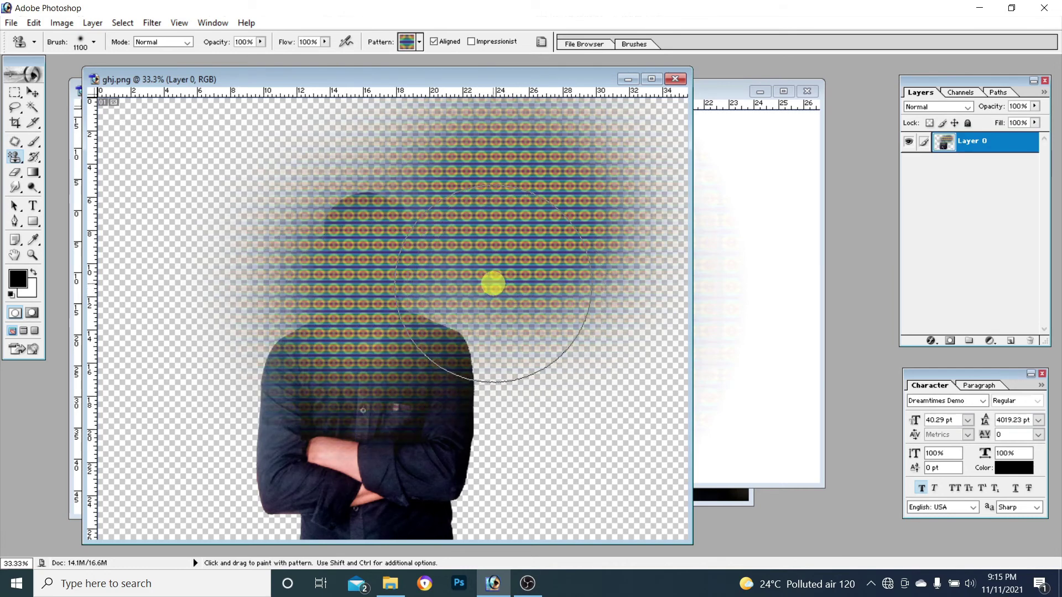
key("ctrl+z")
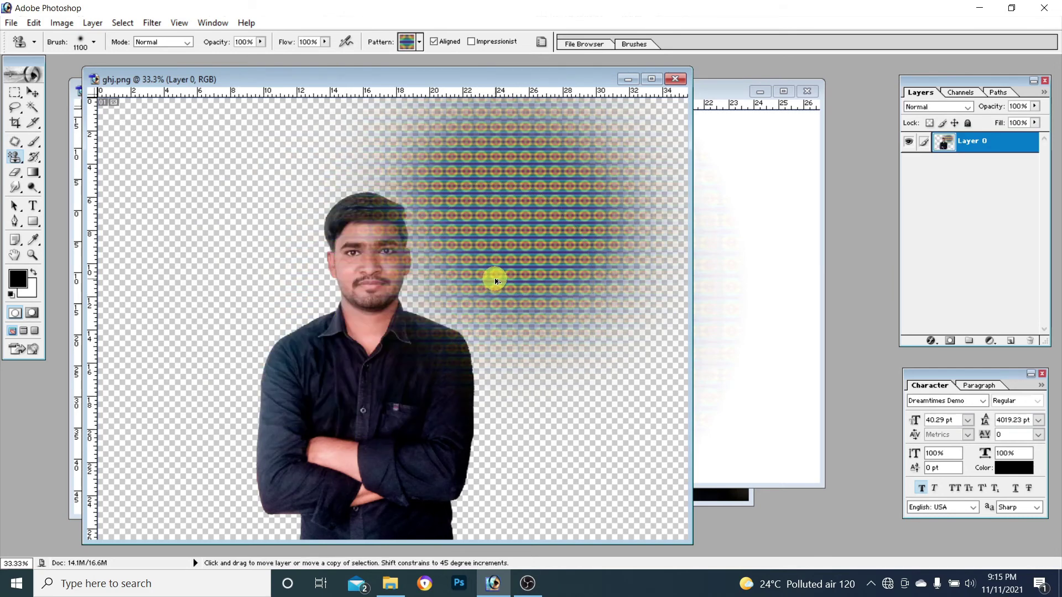
key("ctrl+alt+z")
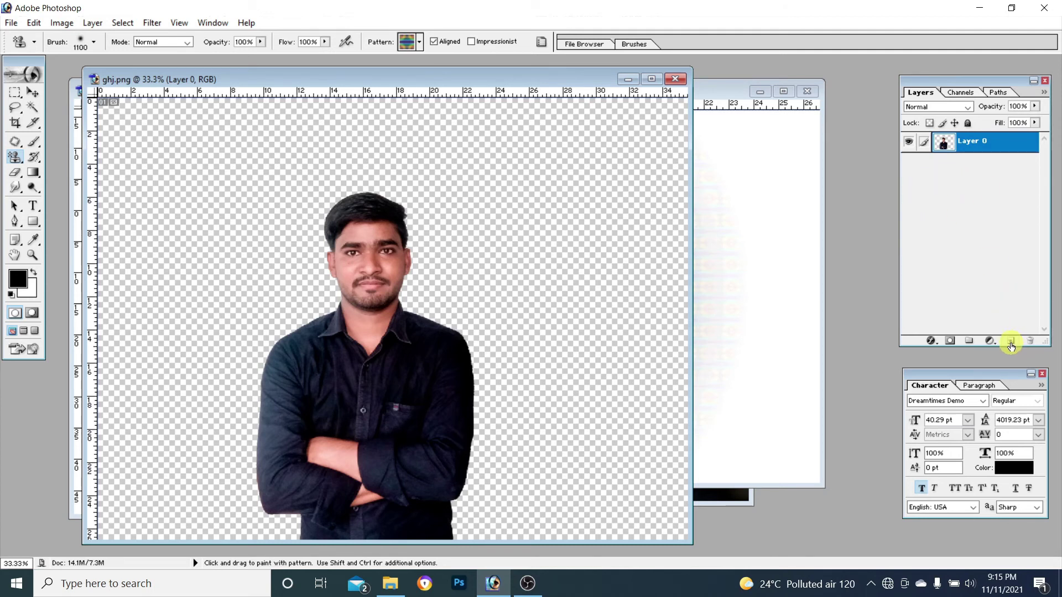
Create Layer 1, fill it with the striped circle pattern, and move it below Layer 0
left_click(1009, 341)
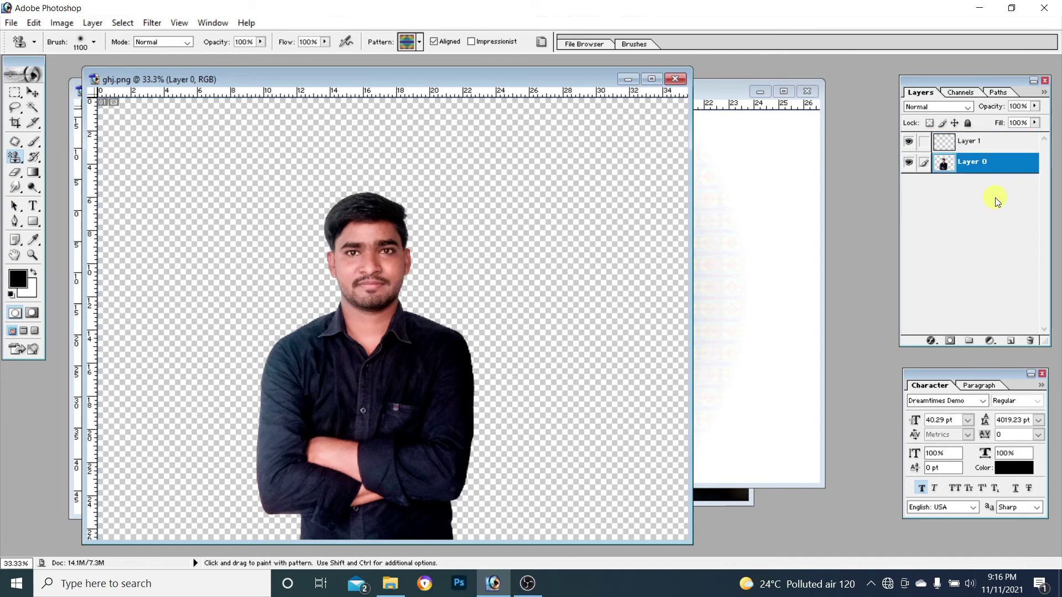
left_click(994, 143)
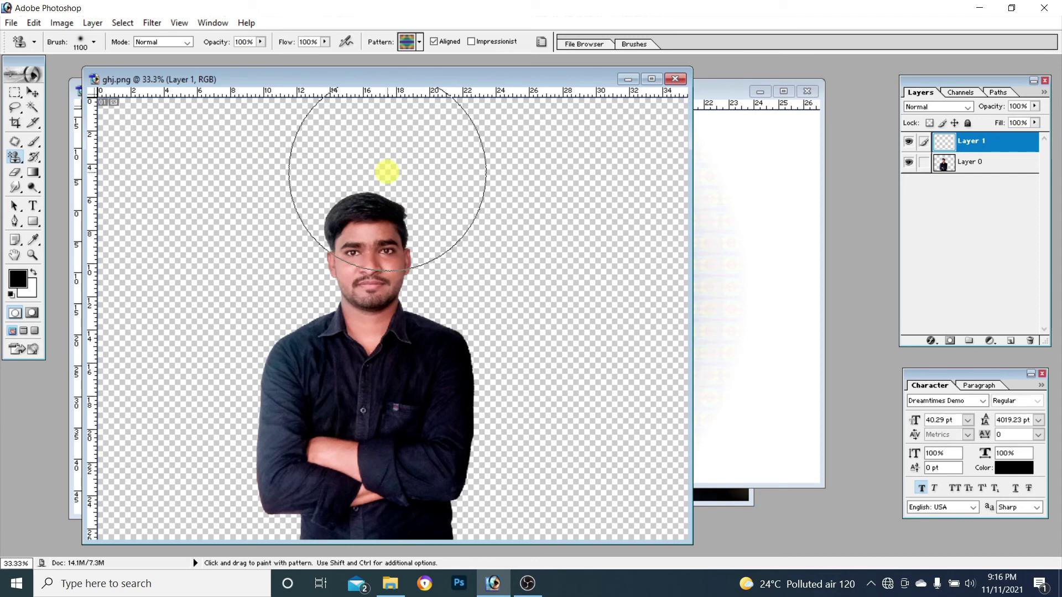
mouse_move(386, 178)
left_mouse_down()
mouse_move(545, 161)
mouse_move(443, 161)
mouse_move(630, 187)
mouse_move(199, 199)
mouse_move(220, 171)
mouse_move(138, 172)
mouse_move(201, 290)
mouse_move(640, 161)
mouse_move(652, 300)
mouse_move(105, 407)
mouse_move(325, 458)
mouse_move(606, 488)
mouse_move(454, 460)
mouse_move(669, 525)
left_mouse_up()
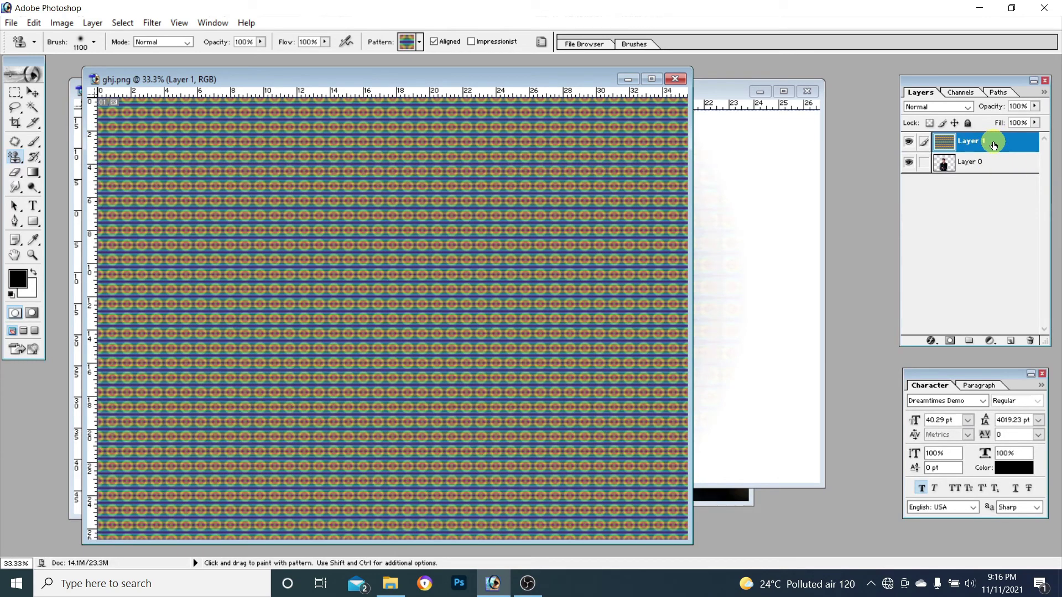
left_click_drag(993, 145, 995, 180)
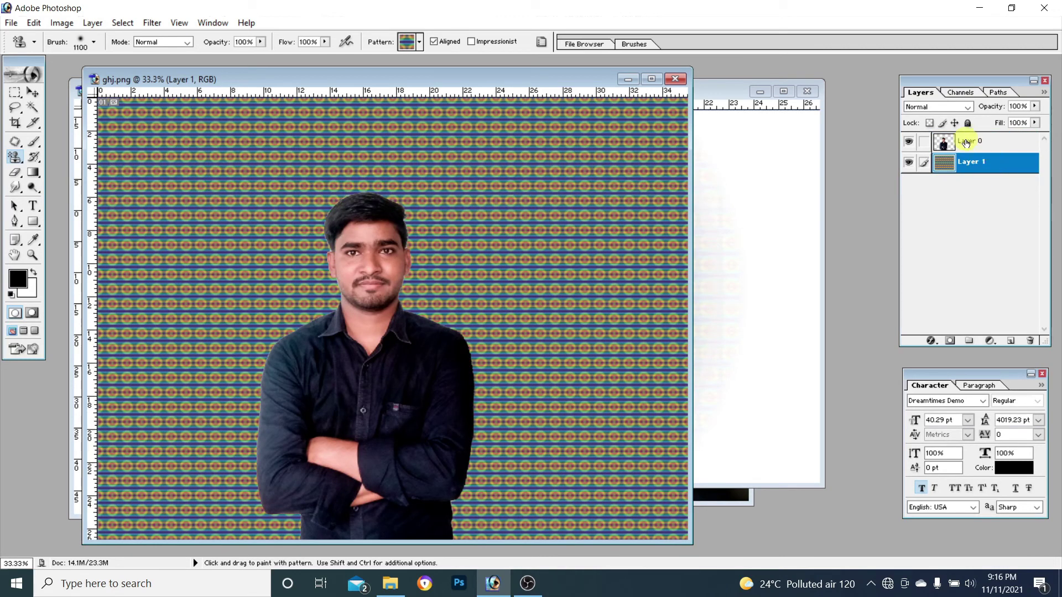
left_click(998, 174)
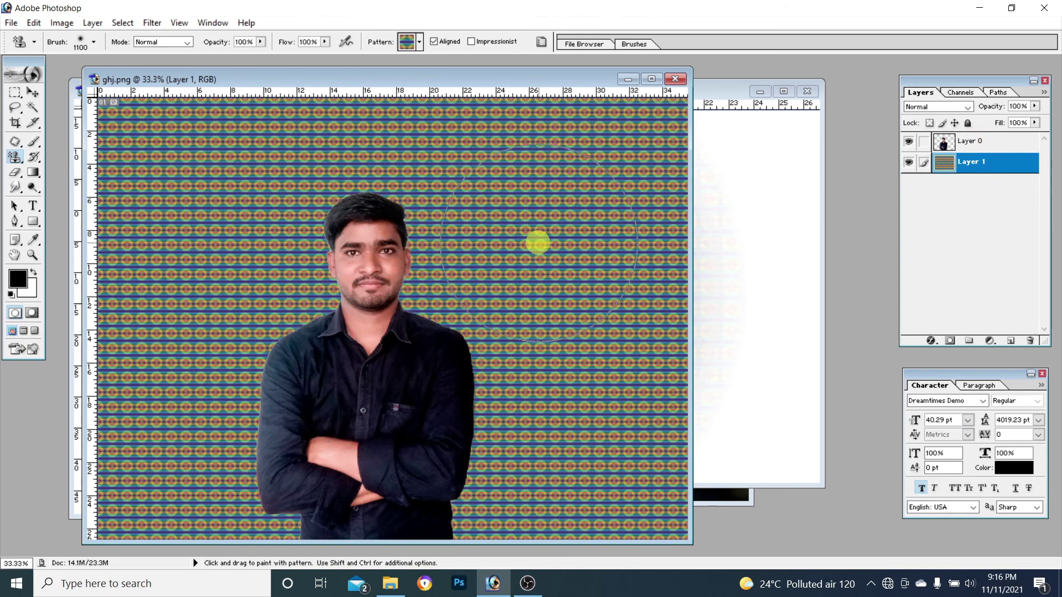
Choose the purple speckled pattern and paint a trial stroke with it
left_click(413, 45)
left_click(362, 98)
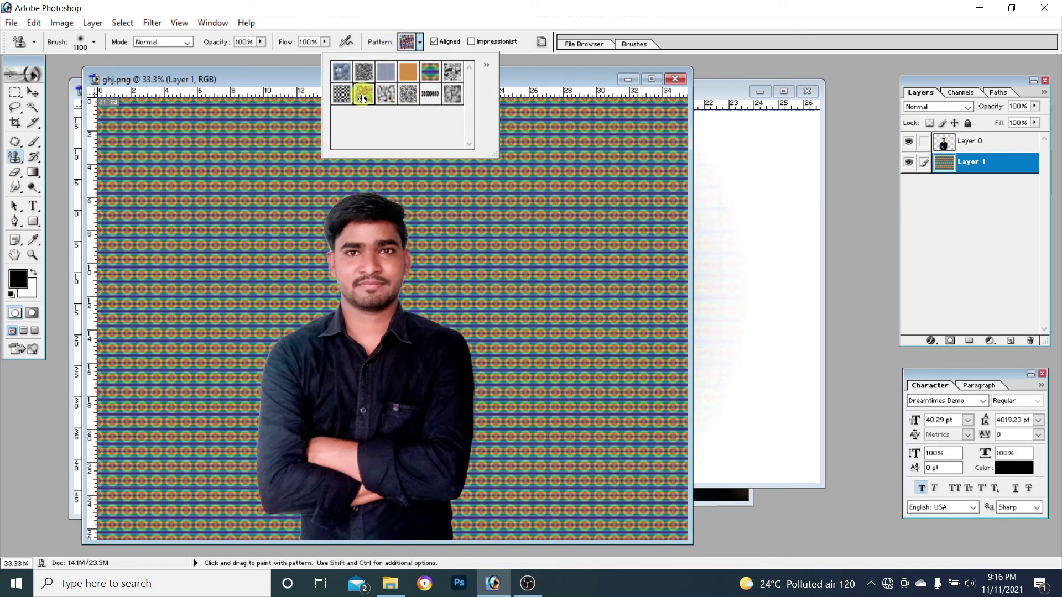
mouse_move(177, 104)
left_mouse_down()
mouse_move(684, 105)
mouse_move(199, 211)
mouse_move(434, 227)
mouse_move(546, 251)
mouse_move(187, 350)
left_mouse_up()
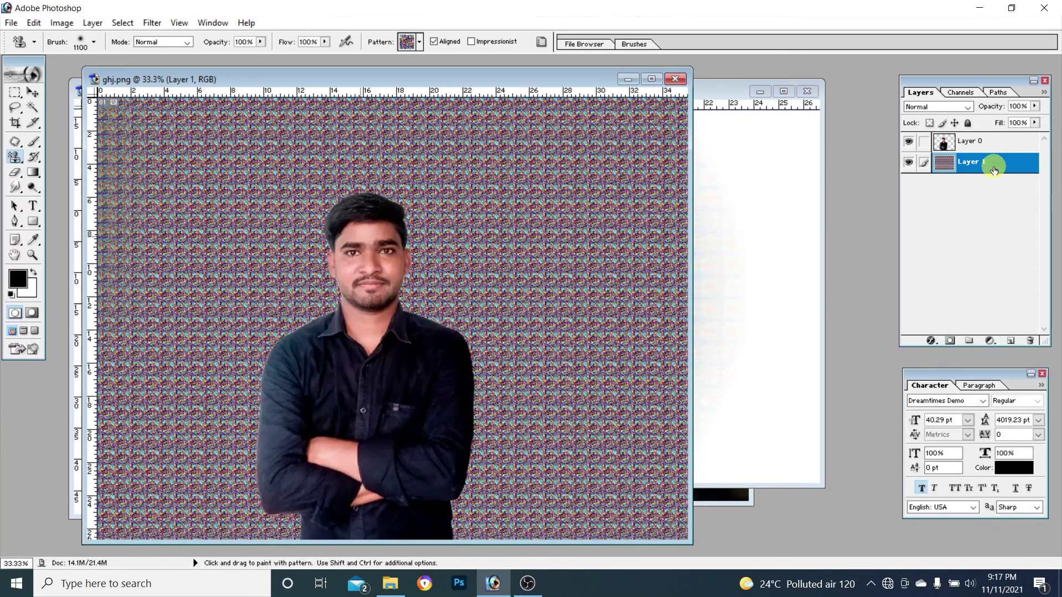
Delete Layer 1, add a new layer below the man, and fill it with purple pattern
right_click(994, 170)
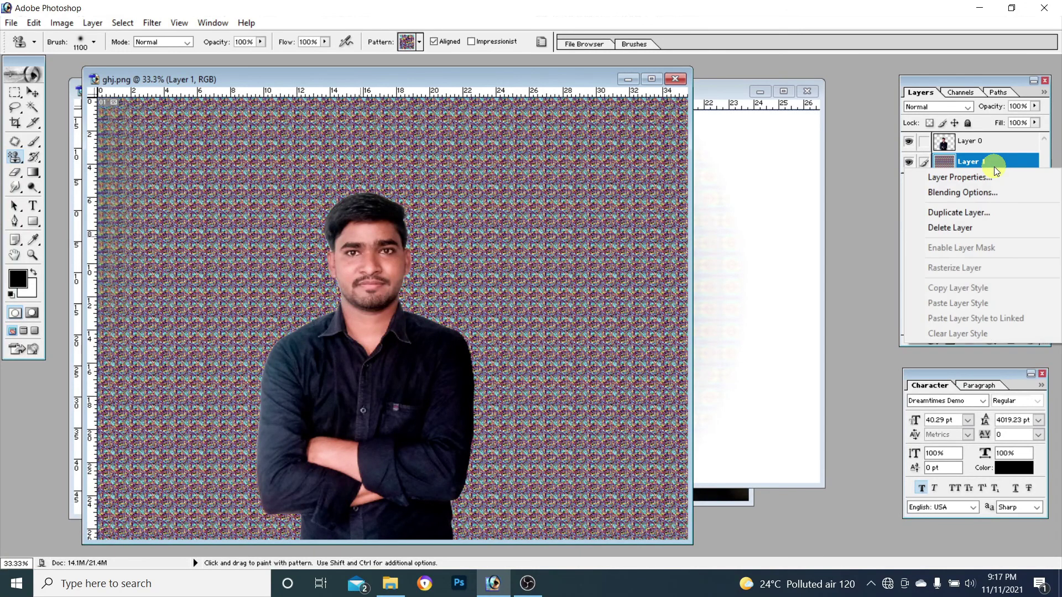
left_click(965, 231)
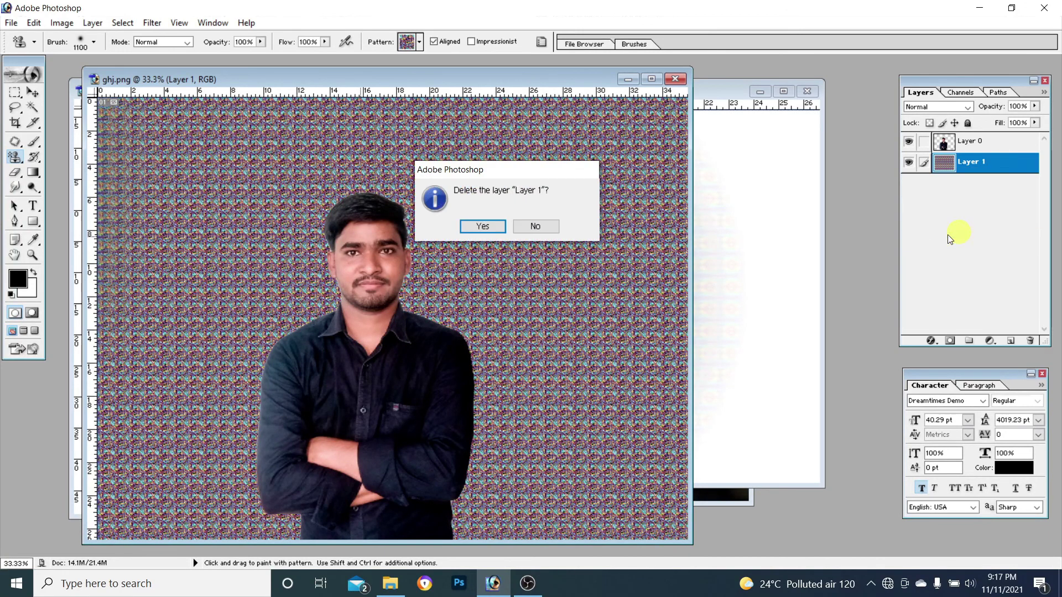
left_click(487, 226)
left_click(1011, 342)
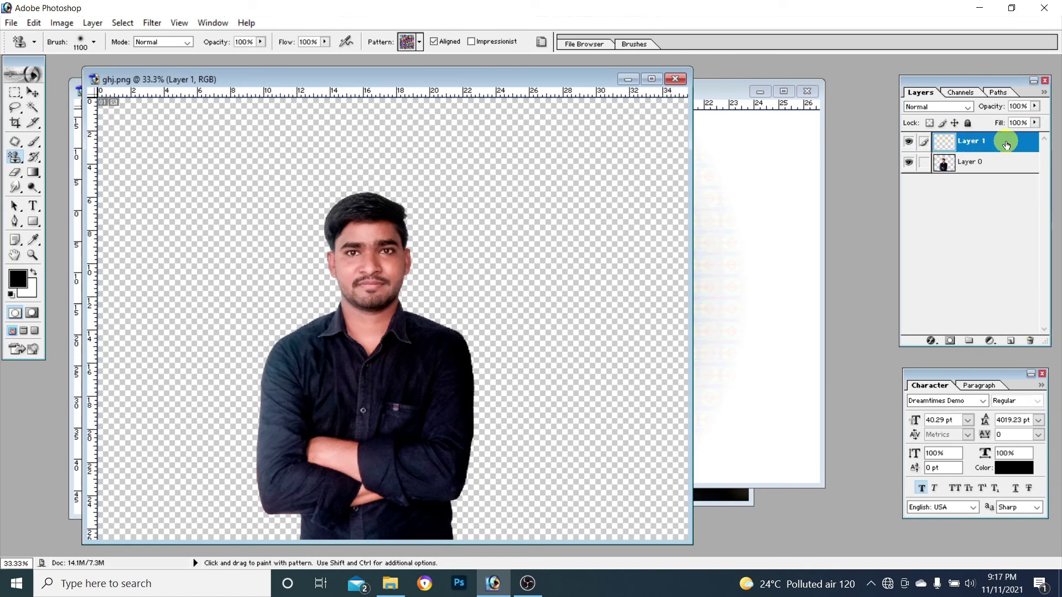
left_click_drag(1006, 145, 1007, 174)
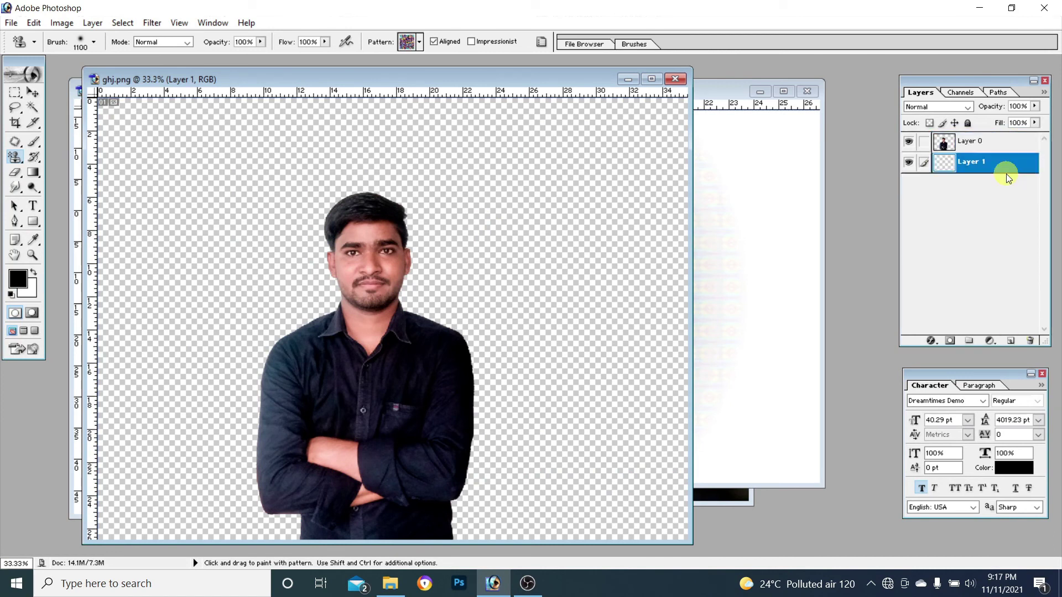
mouse_move(154, 135)
left_mouse_down()
mouse_move(51, 227)
mouse_move(367, 272)
mouse_move(414, 308)
mouse_move(665, 220)
mouse_move(90, 371)
mouse_move(130, 450)
mouse_move(688, 486)
mouse_move(101, 490)
mouse_move(623, 506)
left_mouse_up()
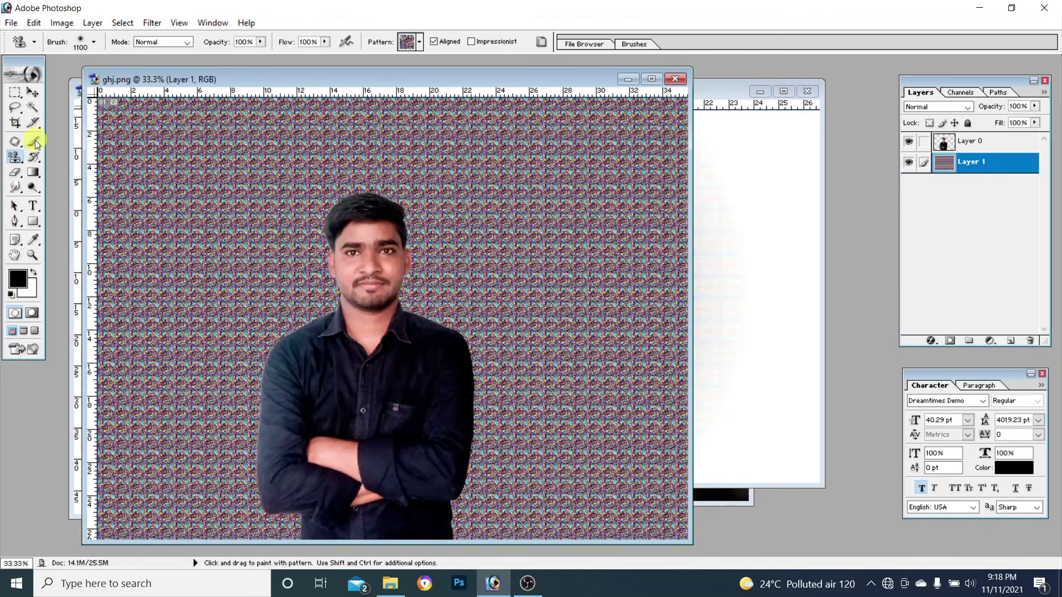
Choose Brush Tool from the brush and pencil flyout in the toolbox
left_click_drag(35, 140, 75, 138)
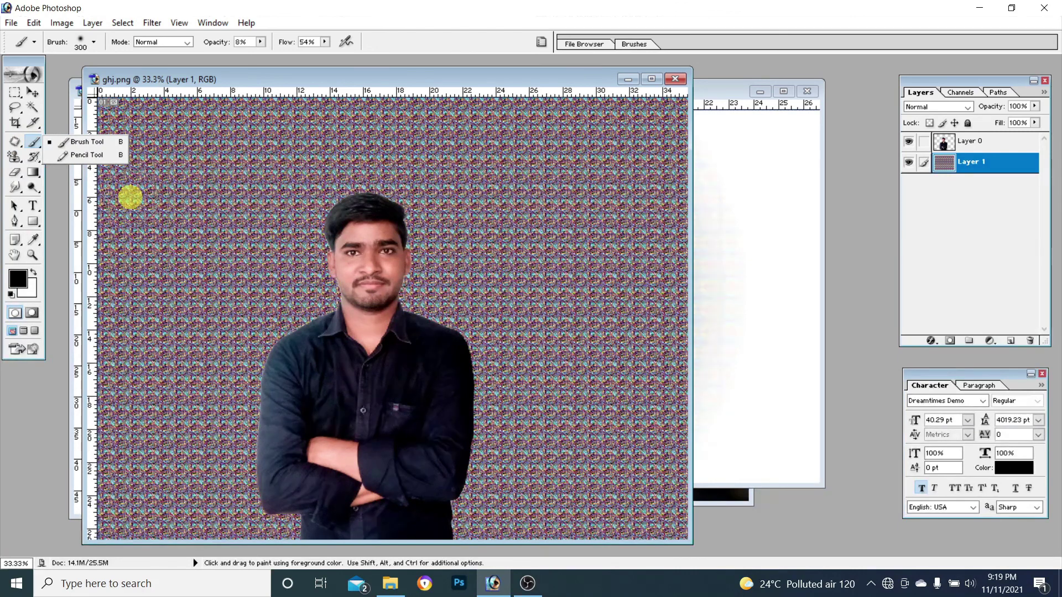
left_click(37, 140)
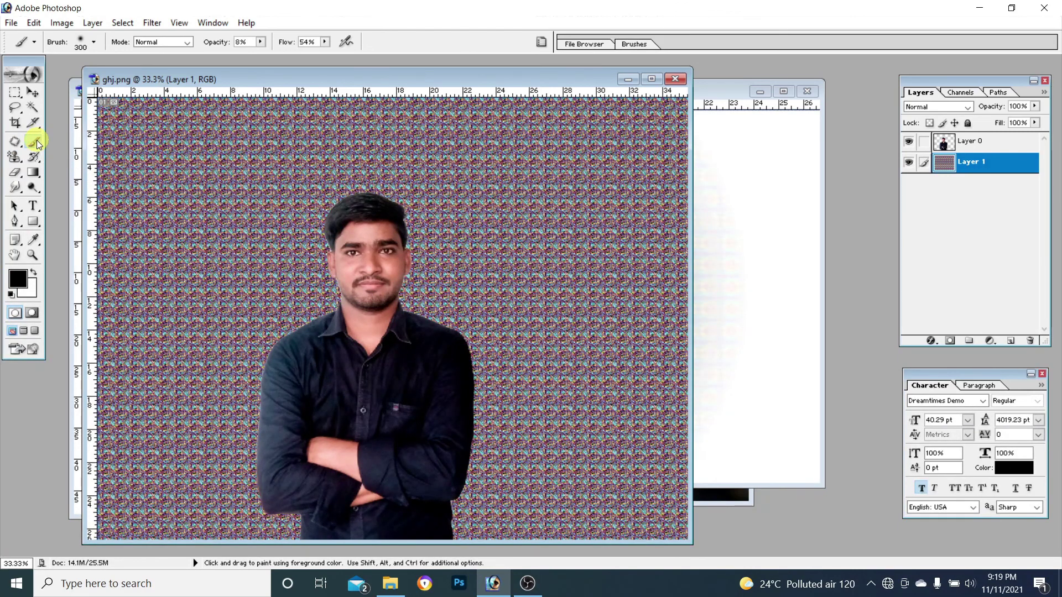